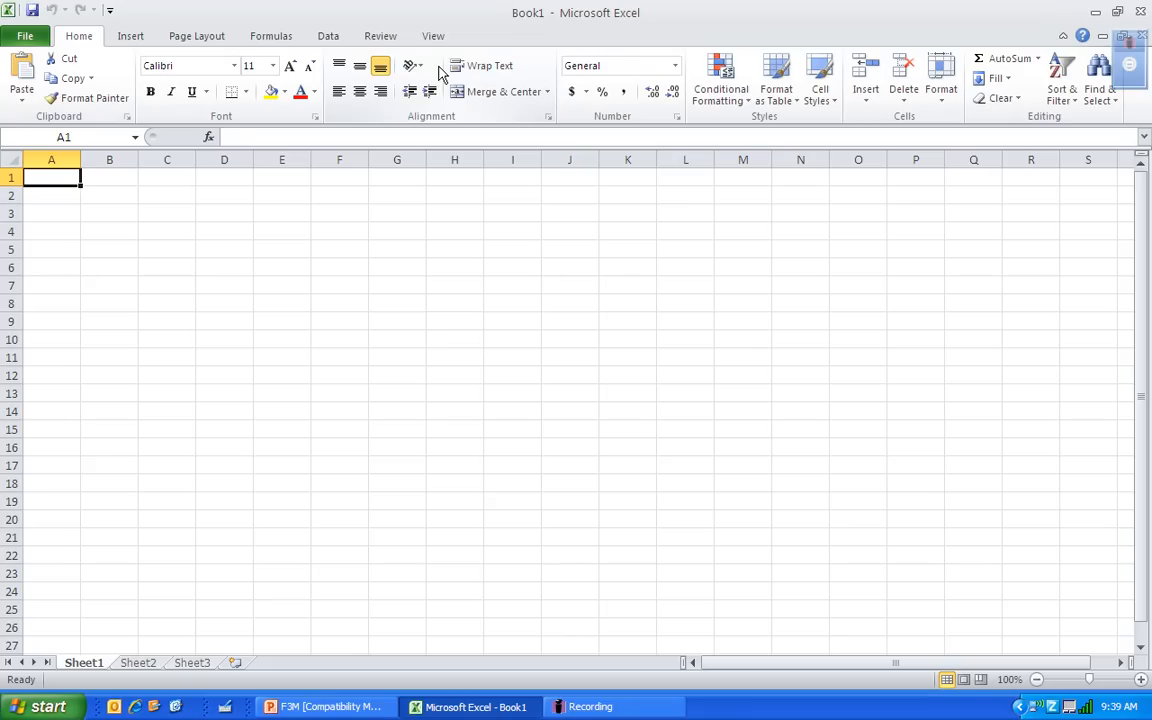
Enter the values 2.53, 3.23, 4.11, 5.13 and 7.11 down column A in cells A1 to A5
type("2.53")
key("Return")
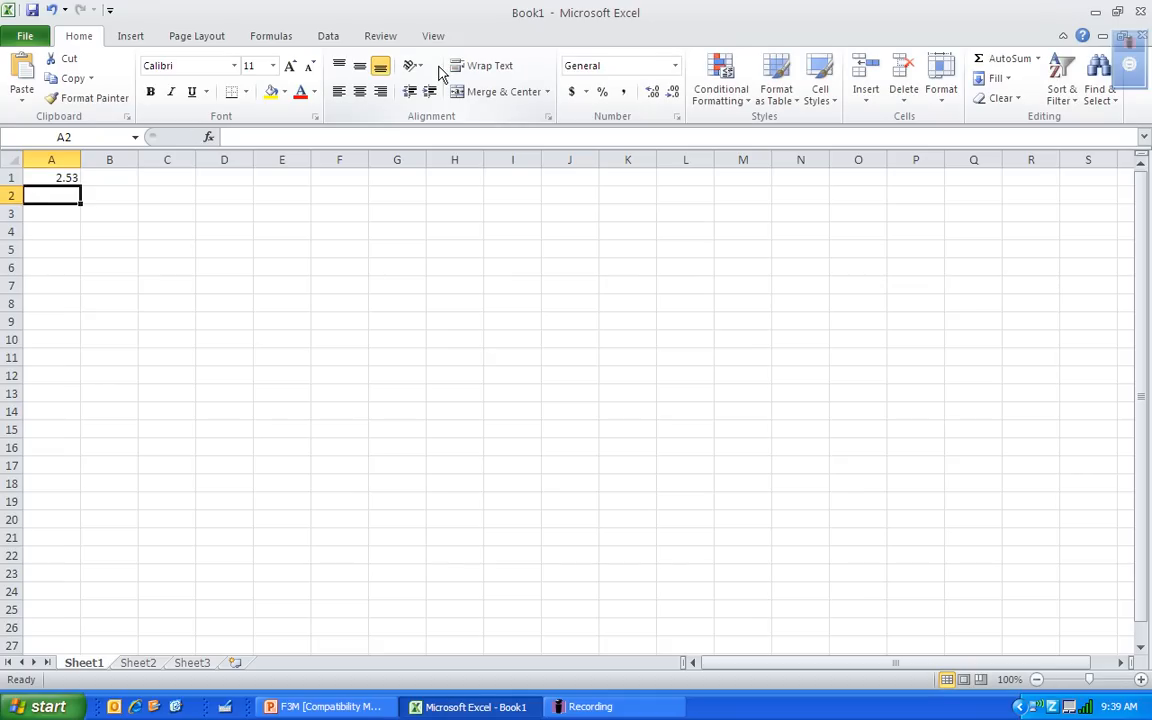
type("3.23")
key("Return")
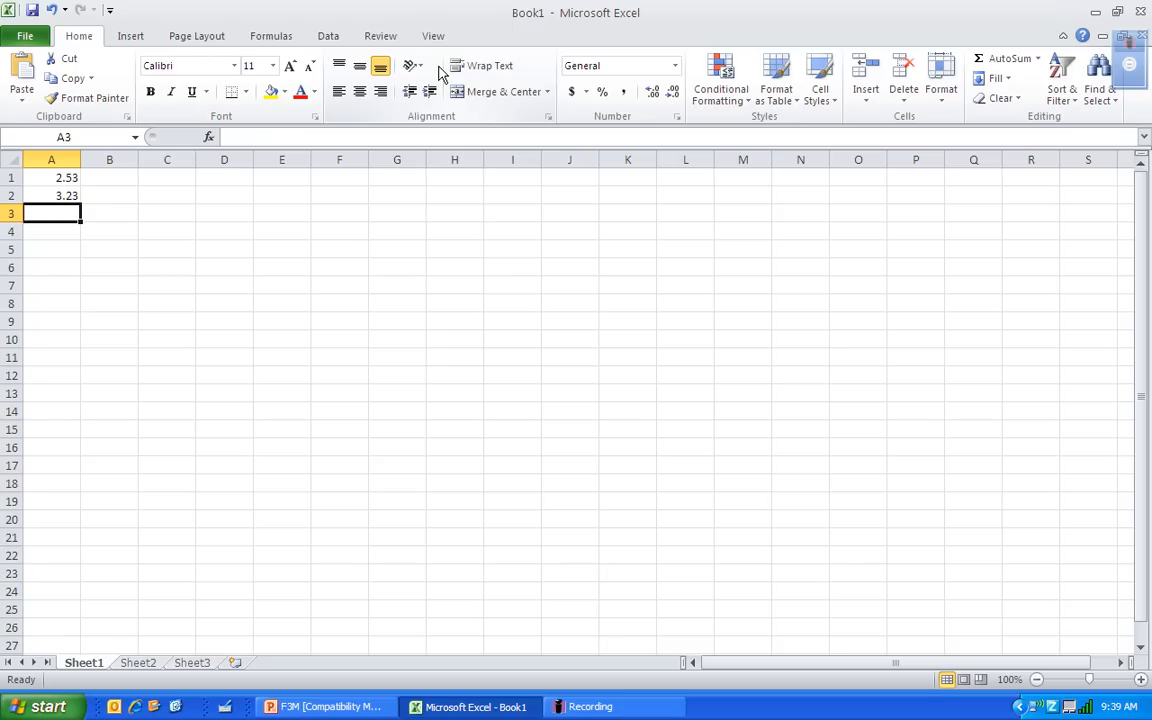
key("Up")
key("Up")
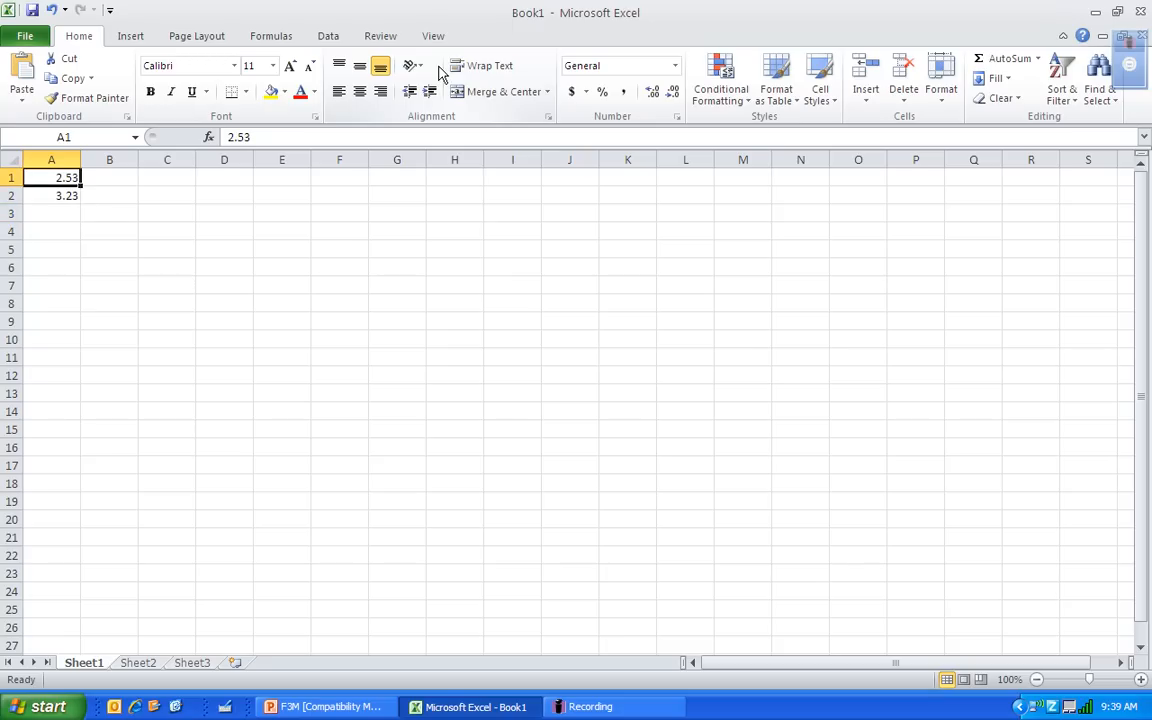
key("Down")
key("Down")
type("4.11")
key("Return")
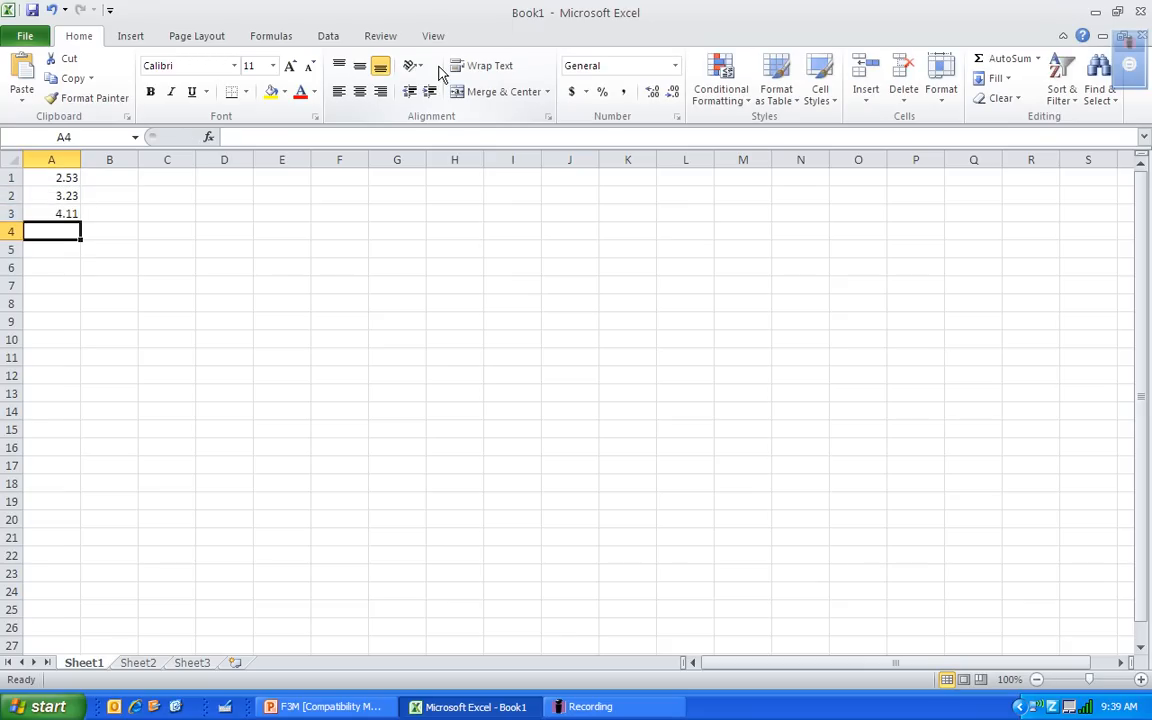
type("5.13")
key("Return")
type("7")
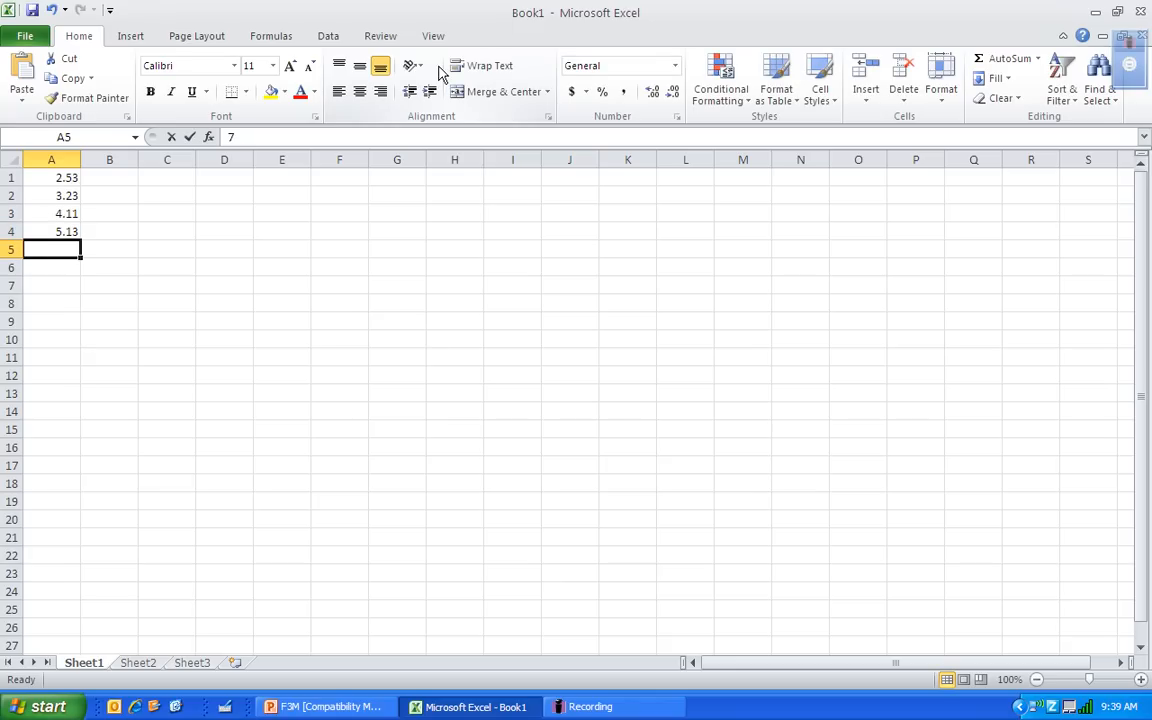
type(".11")
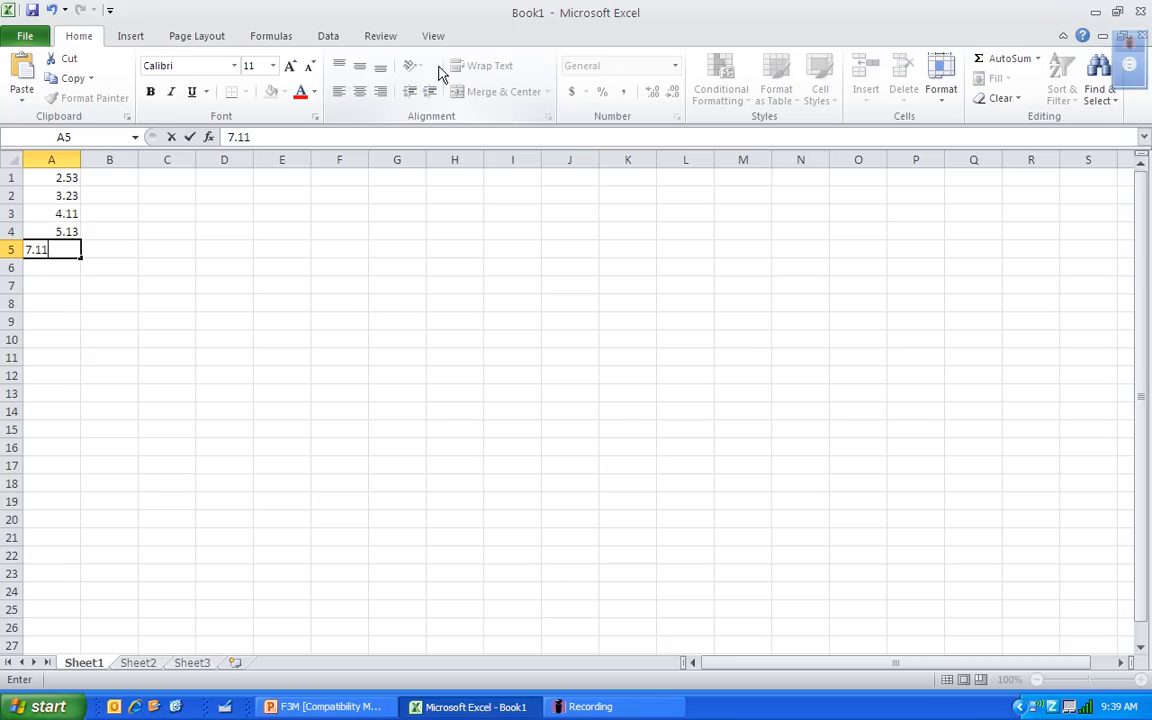
key("Return")
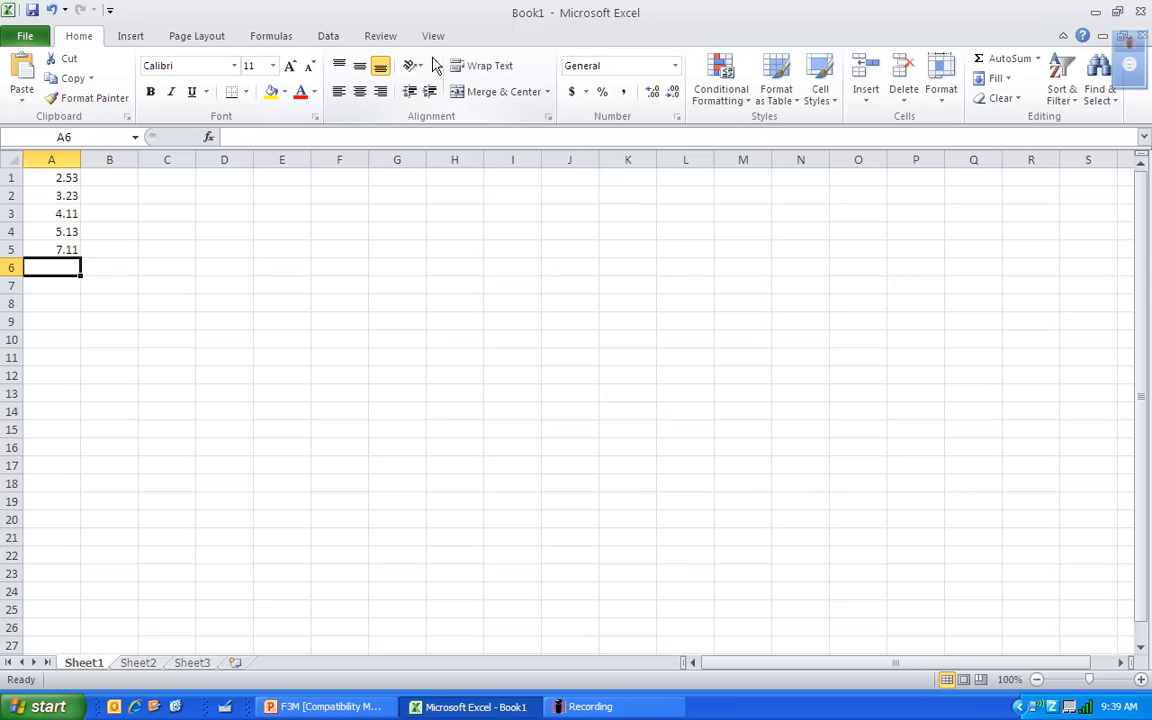
Enter the formula =A1/100 in cell B1 to convert the first value from centimetres to metres
left_click(118, 177)
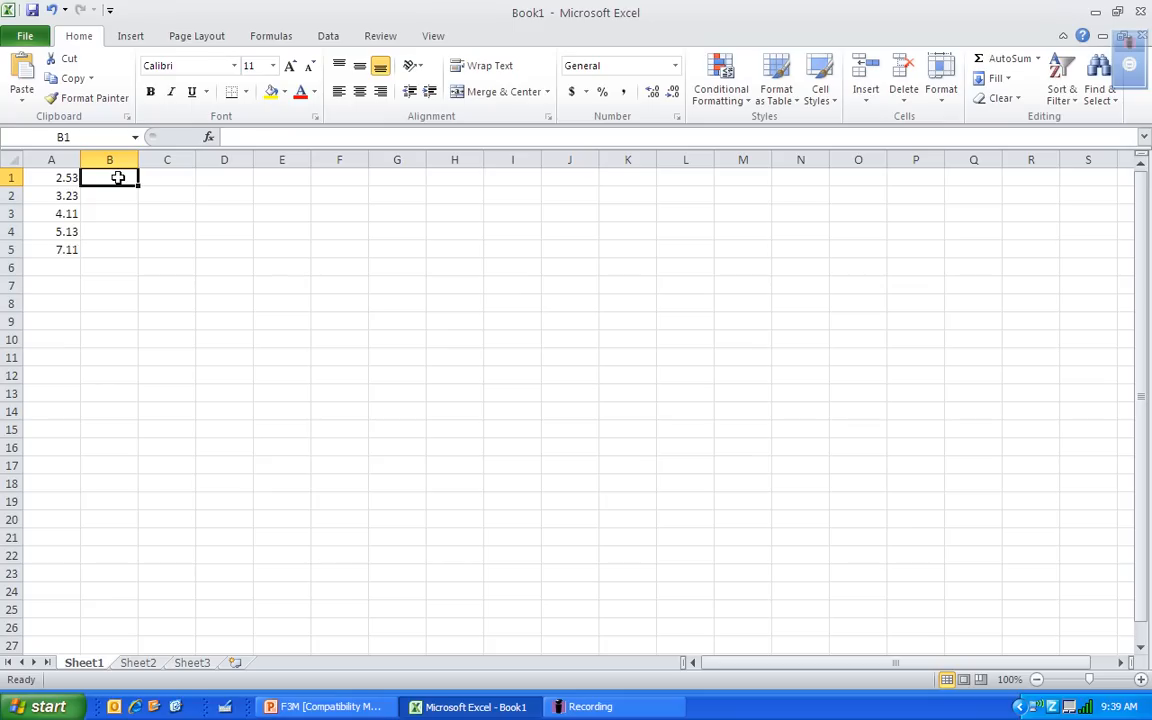
type("=")
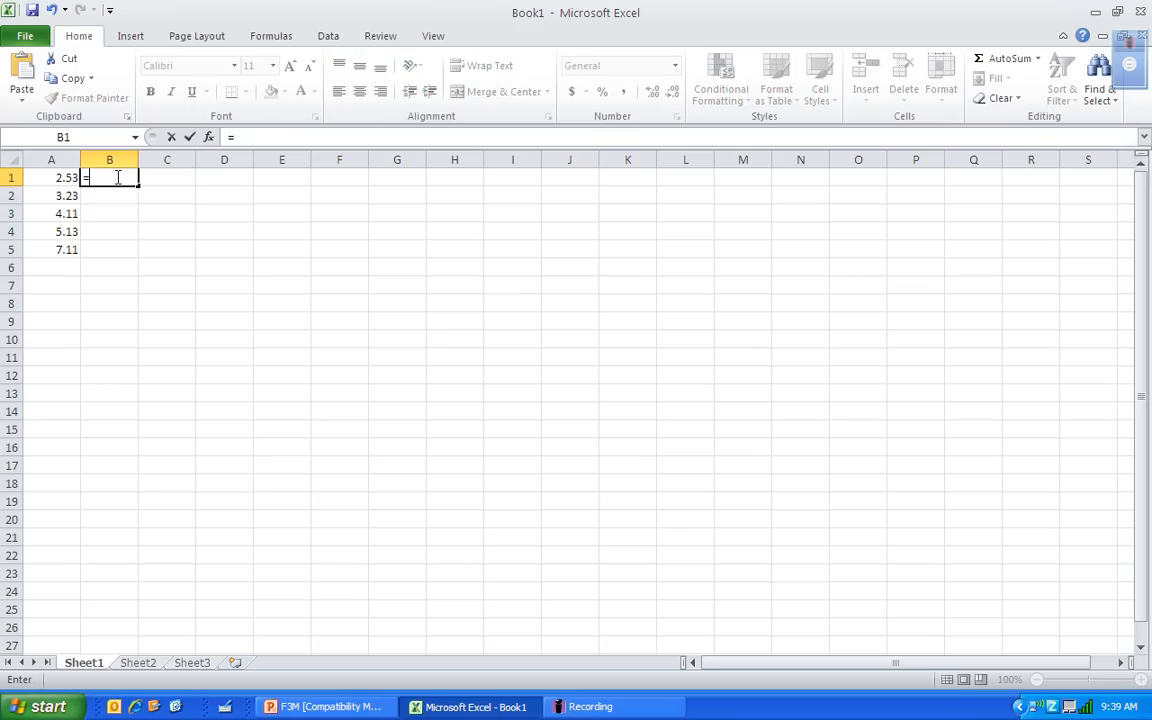
type("a1")
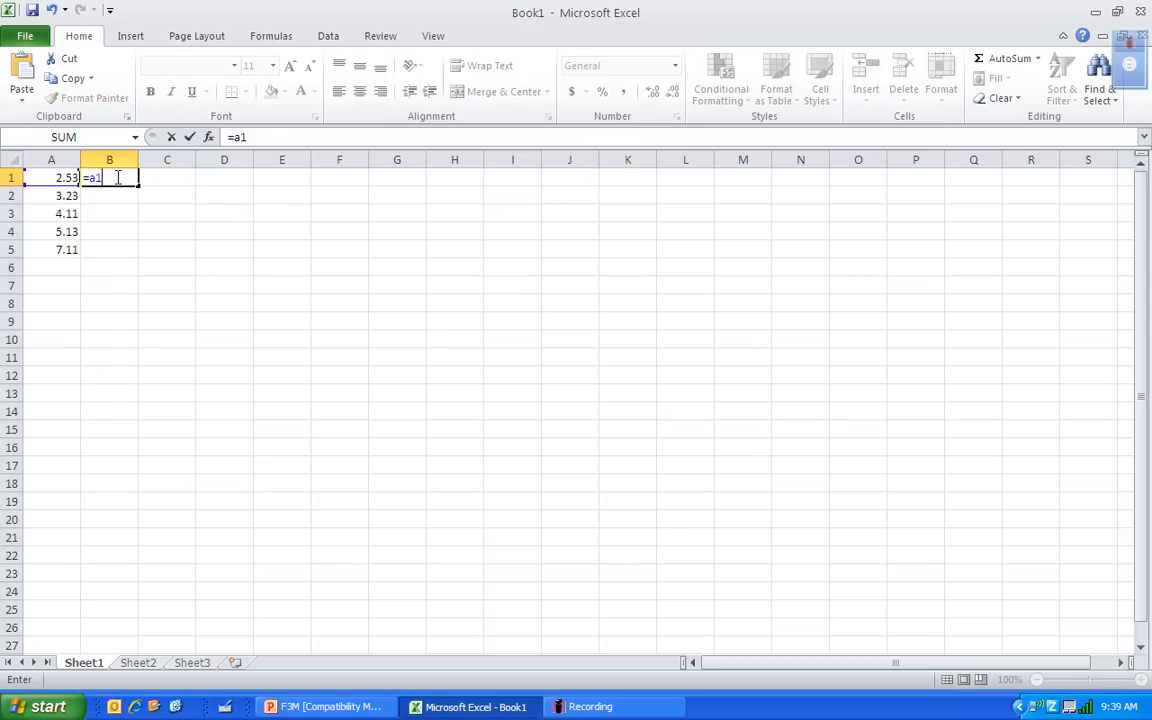
type("0100")
key("Return")
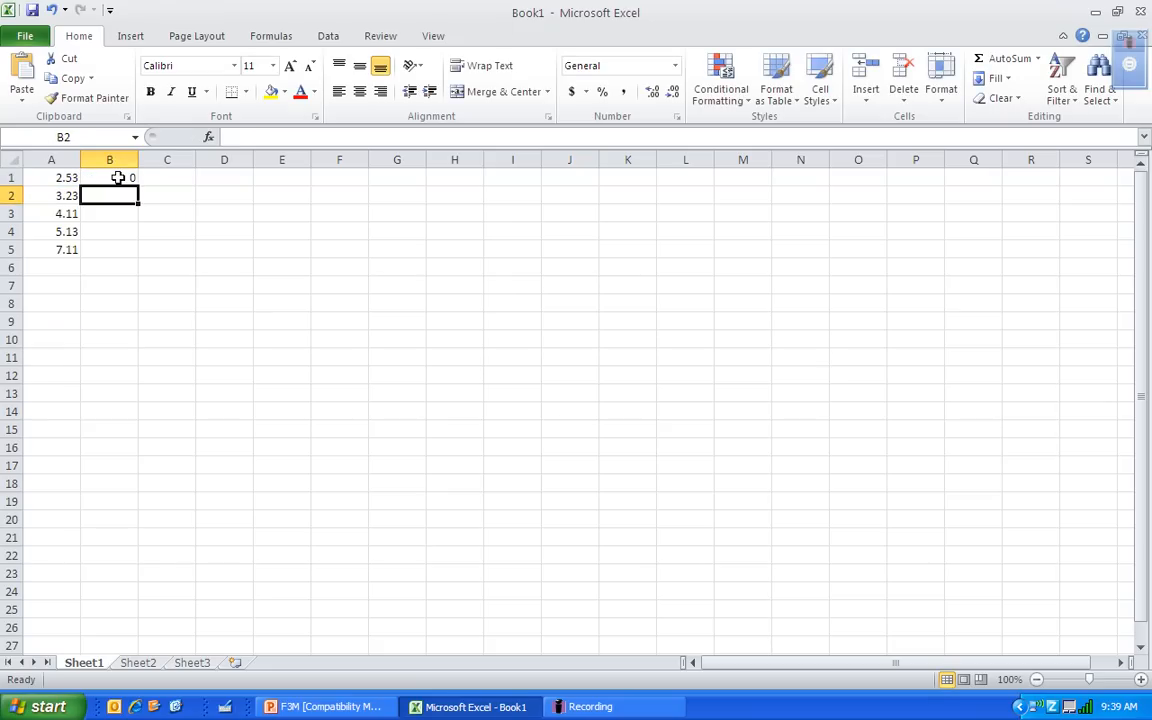
left_click(118, 177)
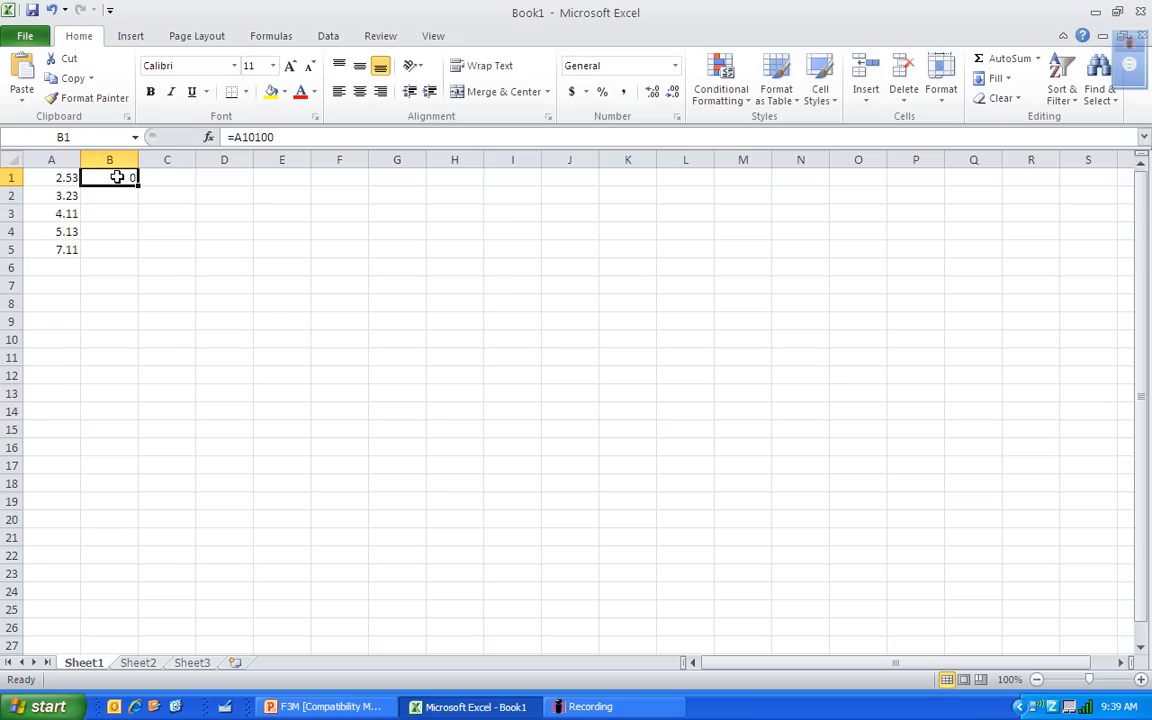
left_click(257, 137)
key("BackSpace")
type("/")
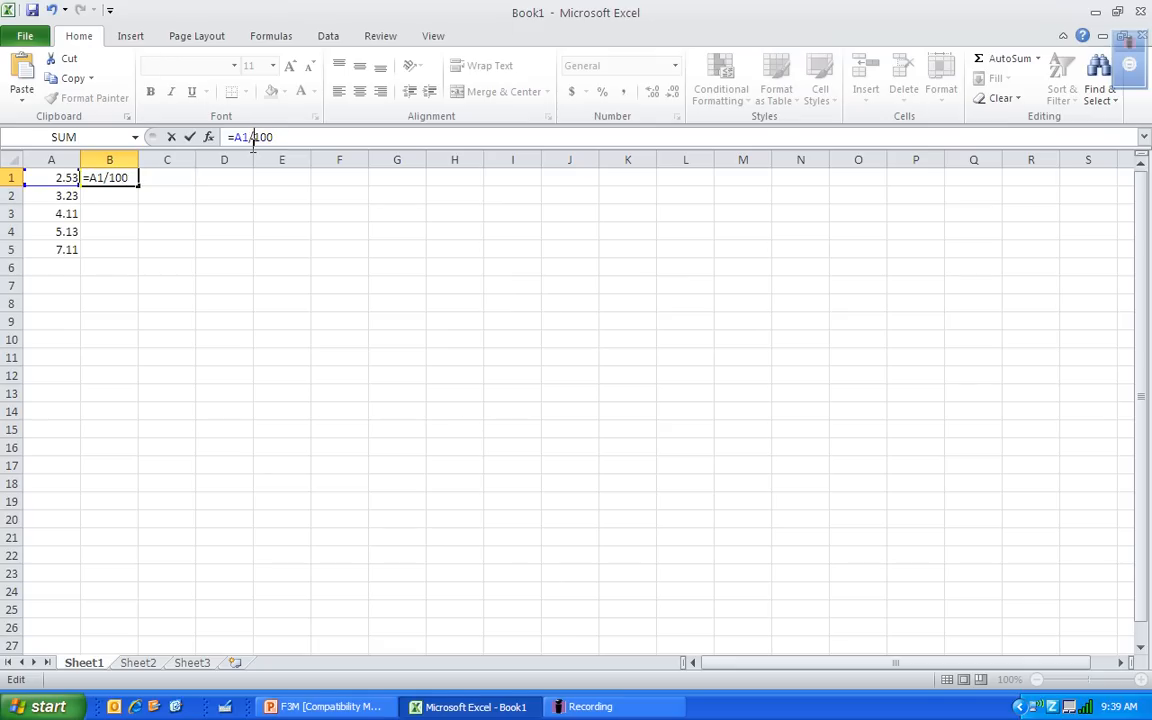
key("Return")
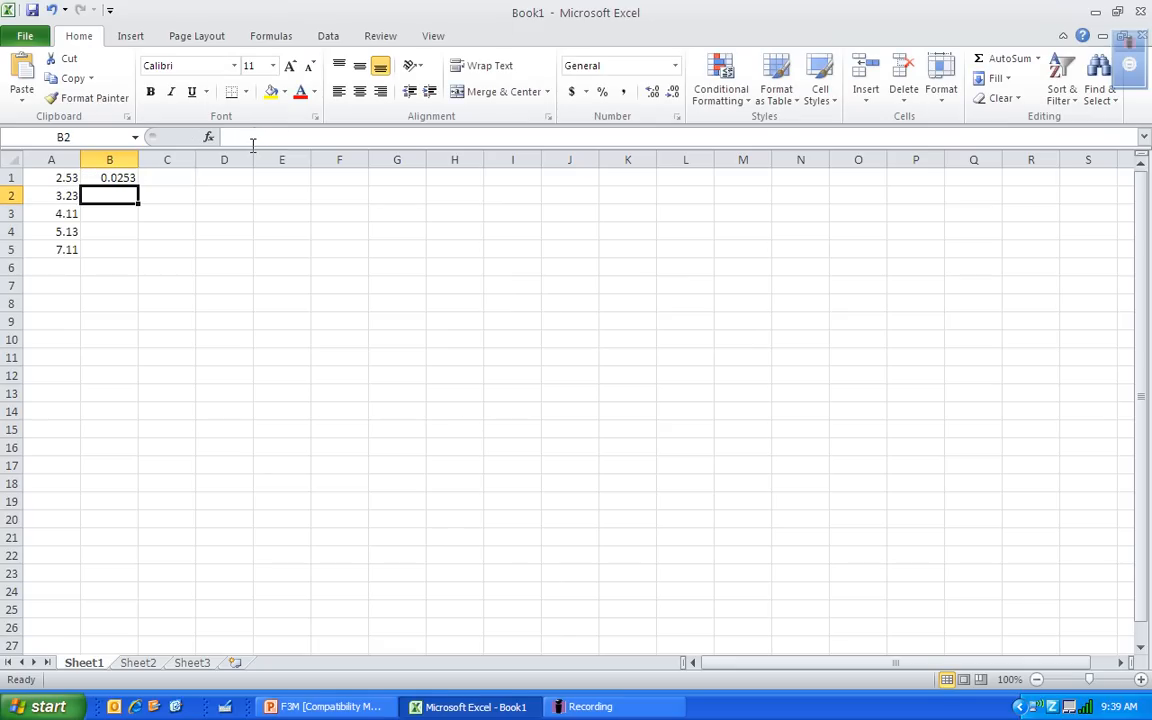
Fill the conversion formula from B1 down through B5
key("Up")
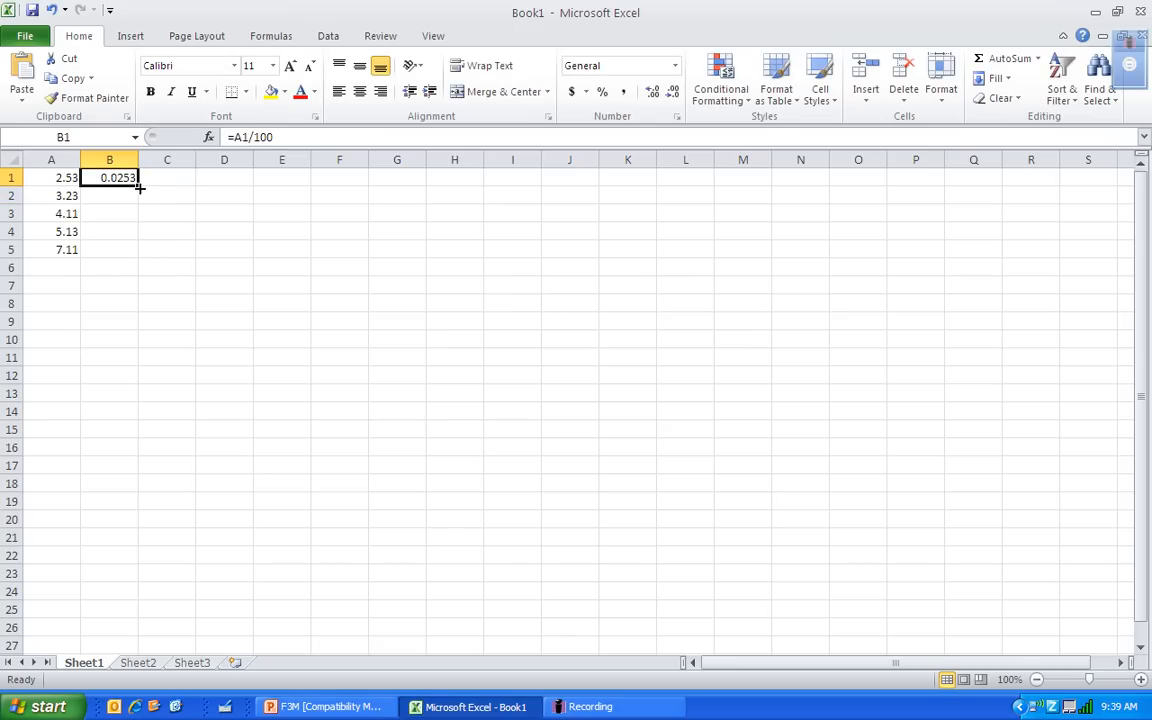
left_click_drag(139, 187, 141, 252)
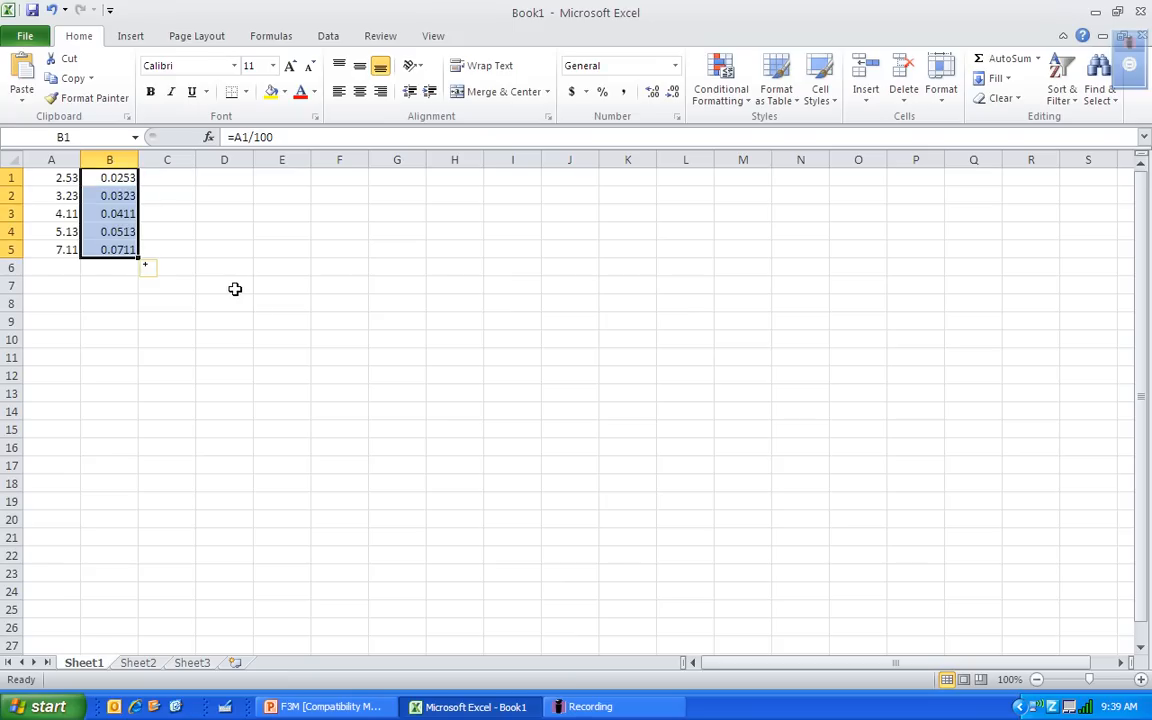
left_click(175, 184)
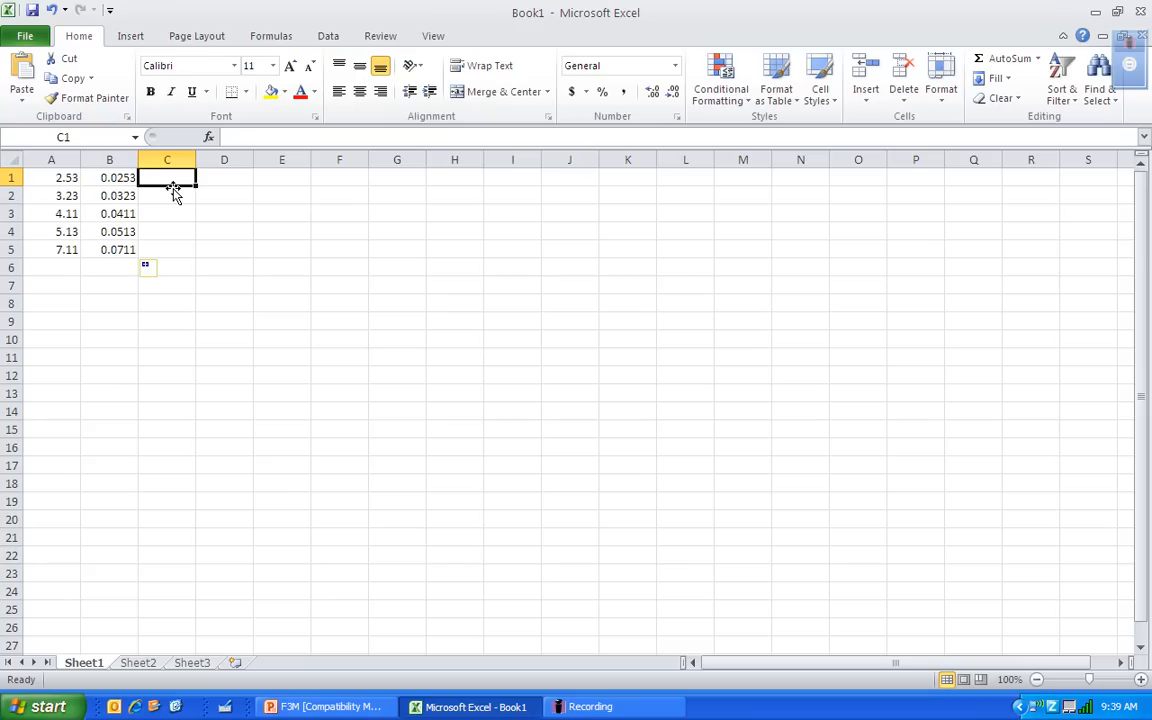
Insert an empty row above the first row of data for column headings
left_click(12, 178)
right_click(14, 179)
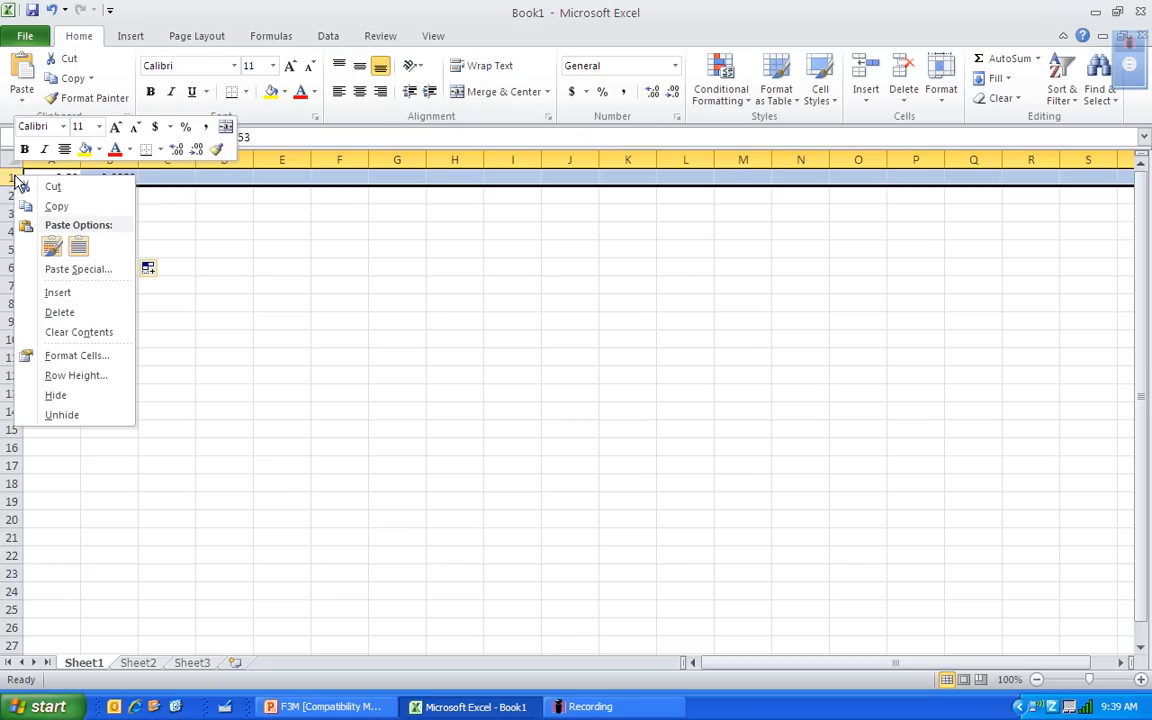
left_click(57, 292)
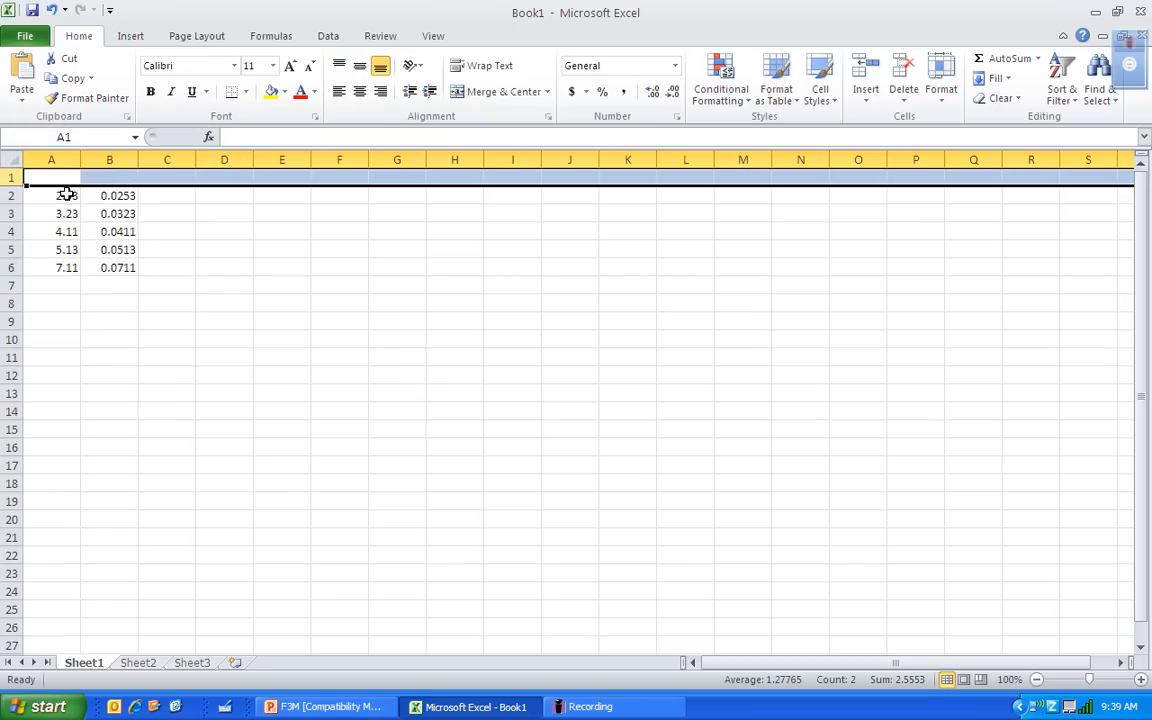
Enter the headings Distance (cm) in A1 and Distance (m) in B1, and fit both column widths to their contents
left_click(62, 181)
type("D")
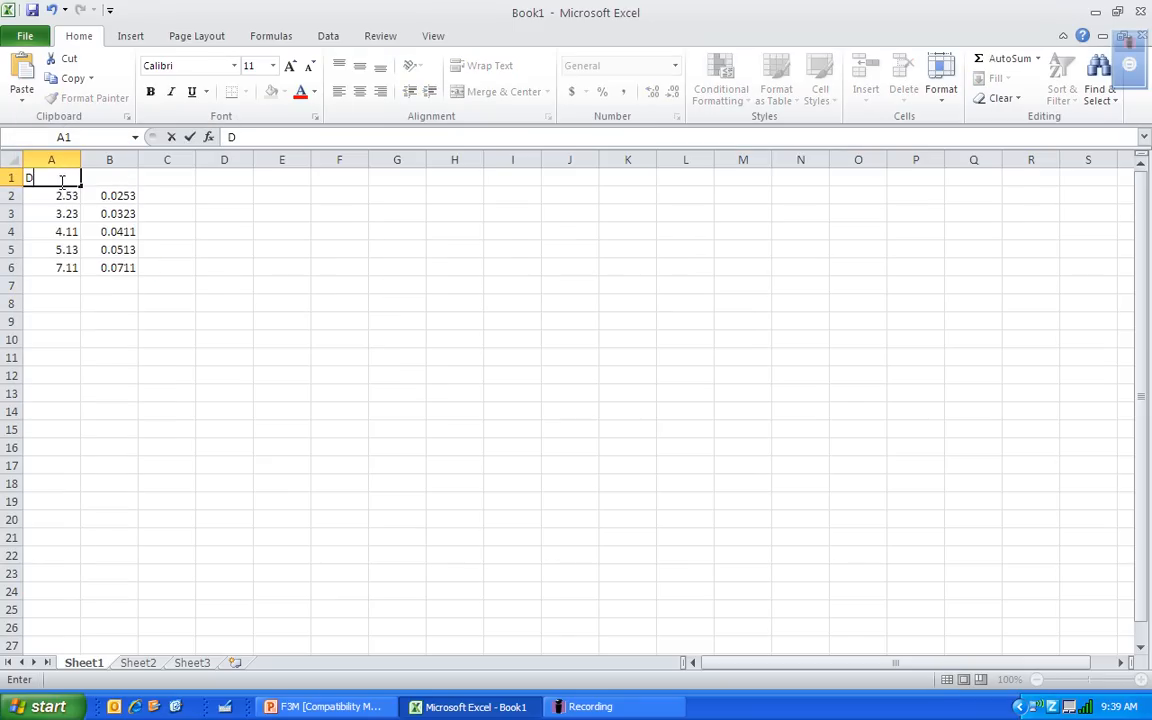
type("istance (cm)")
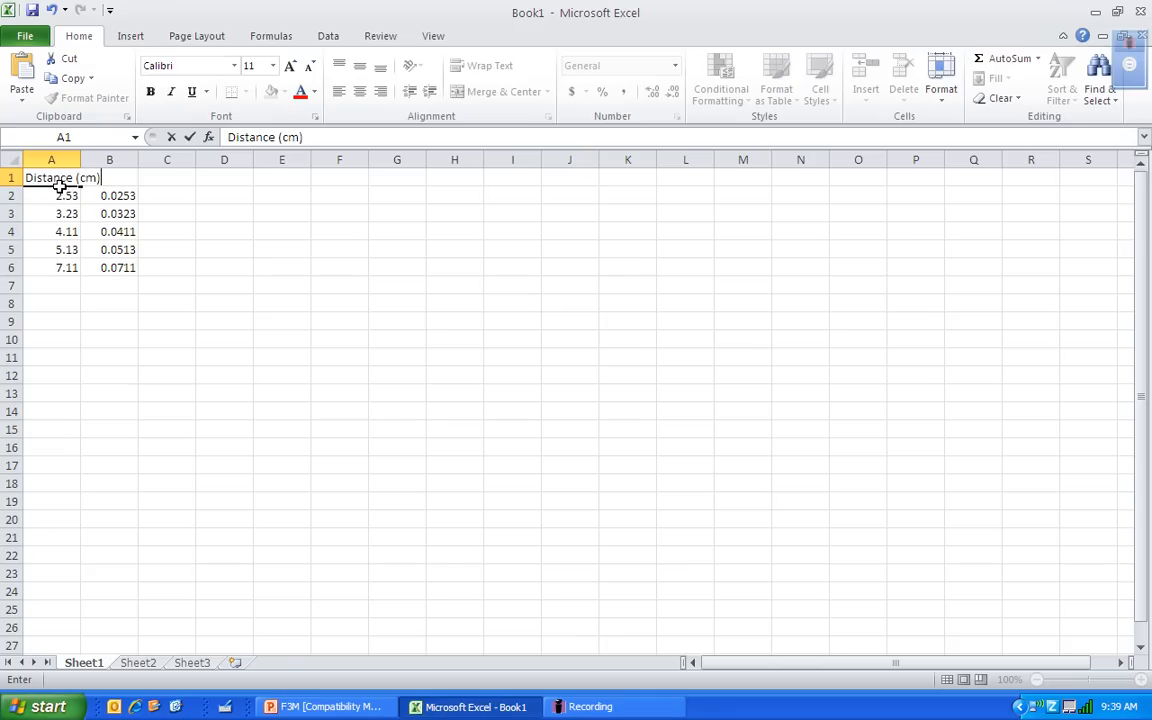
key("Tab")
type("Distance (")
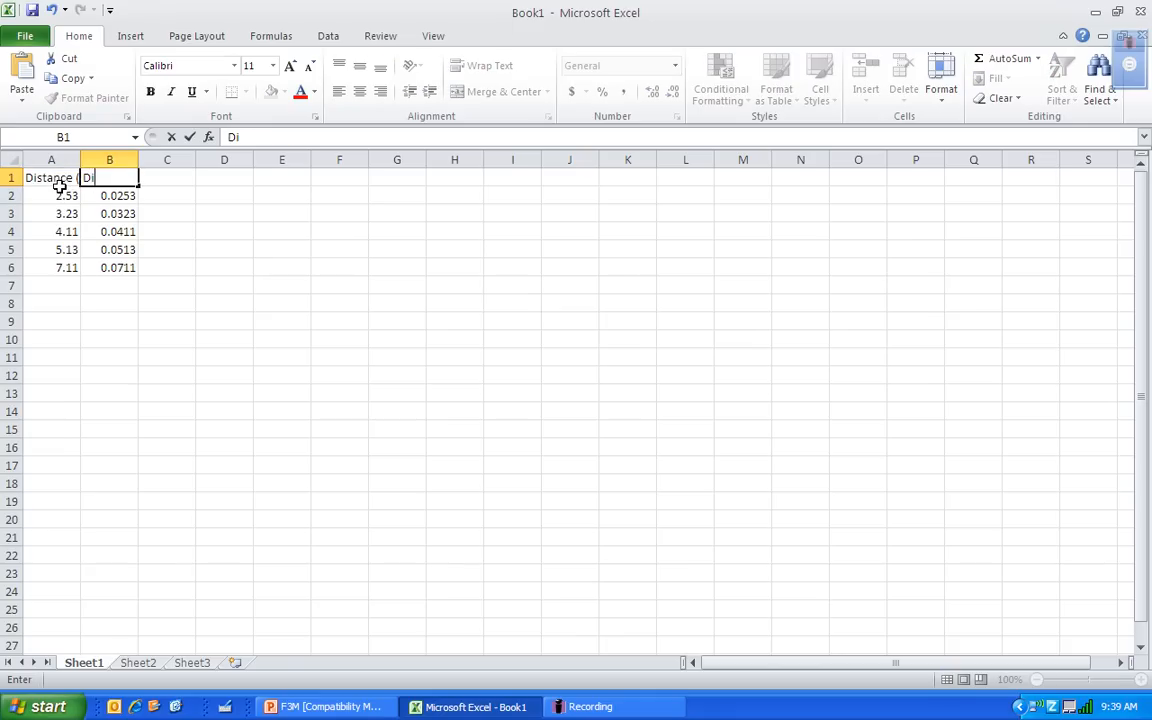
type("m)")
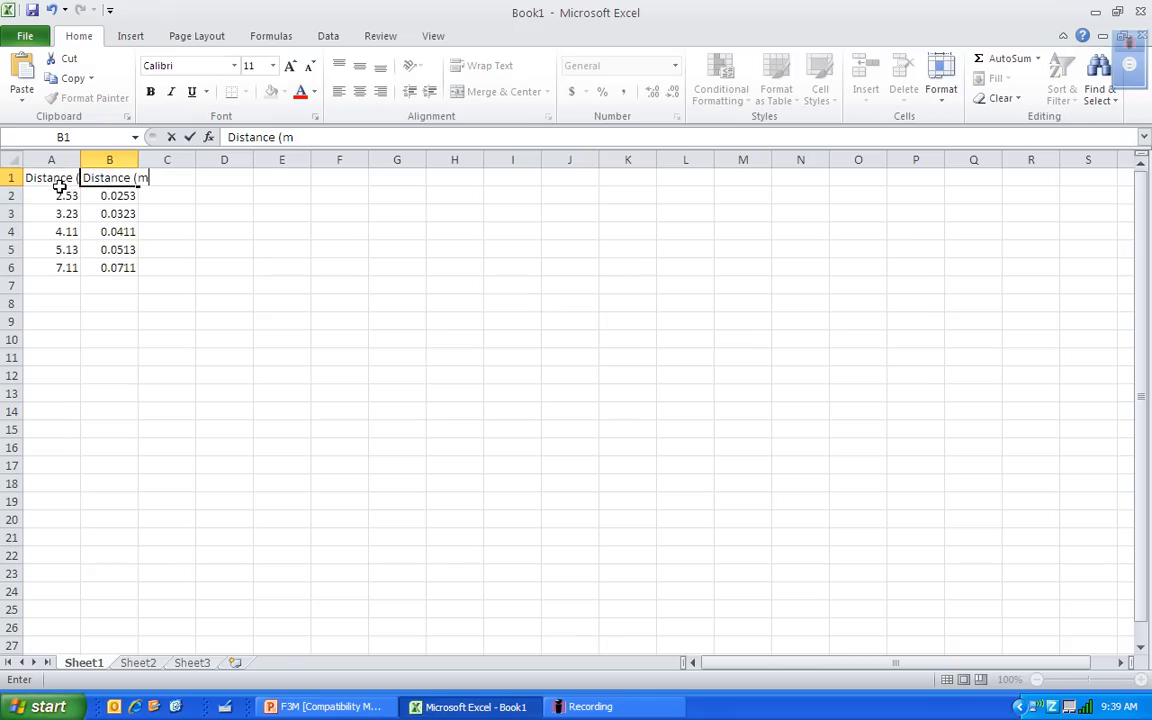
key("Return")
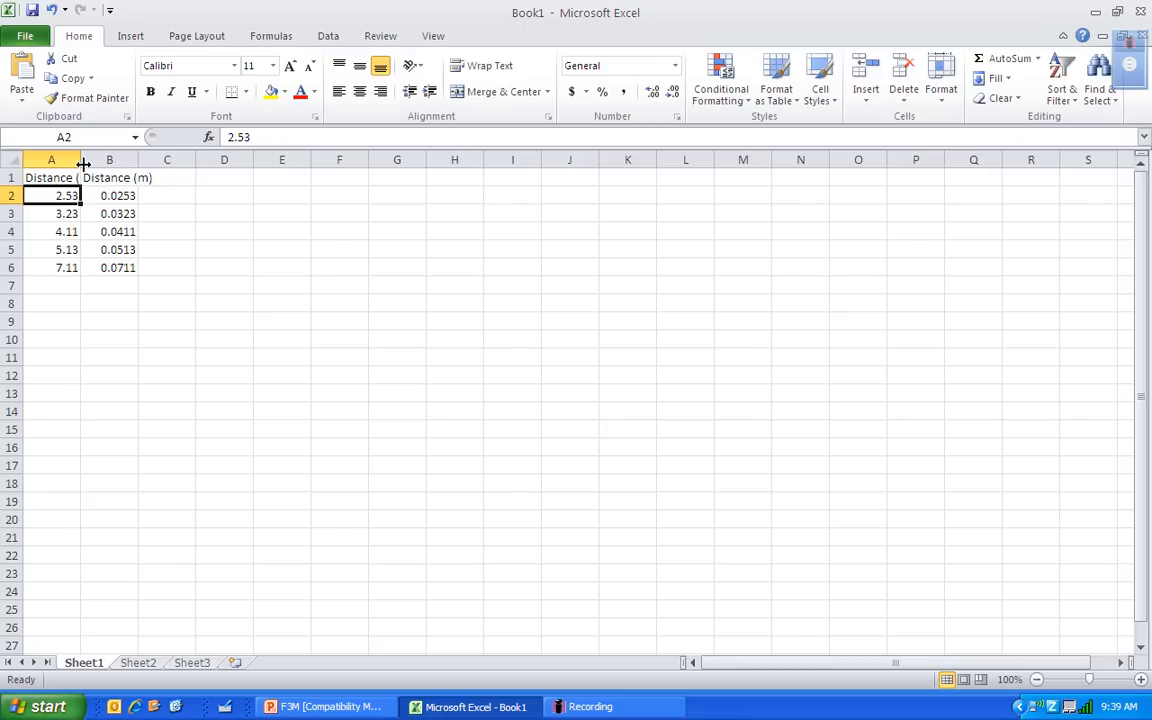
double_click(81, 160)
double_click(164, 160)
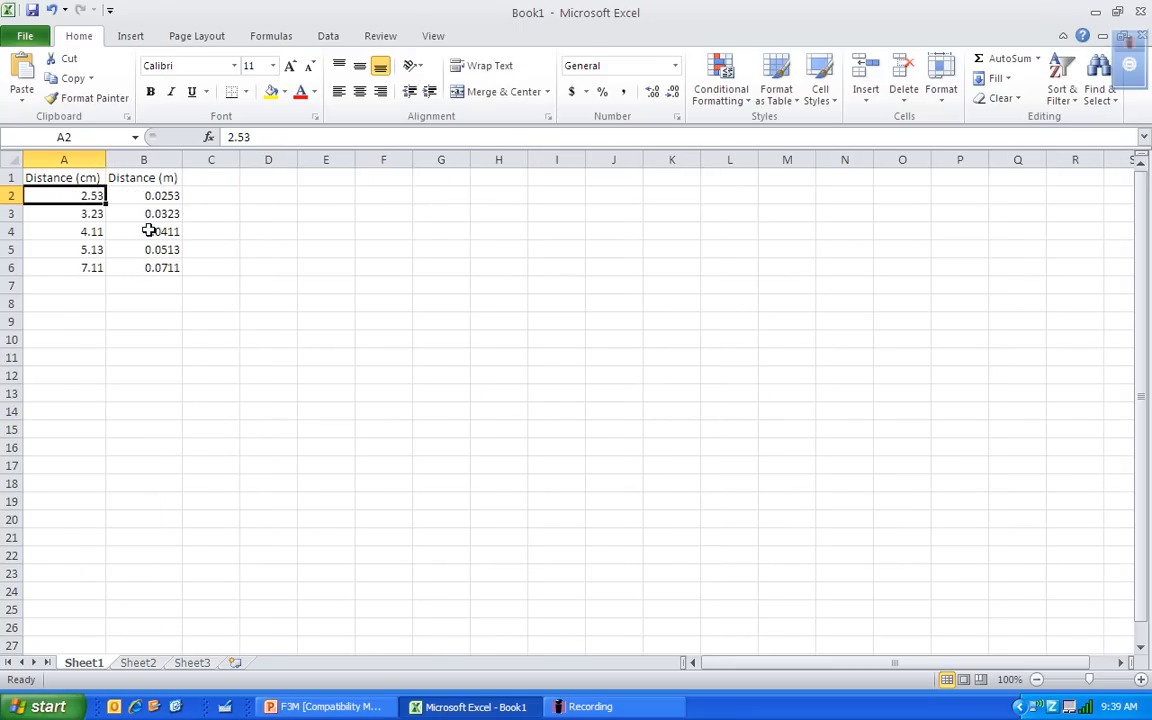
left_click(212, 180)
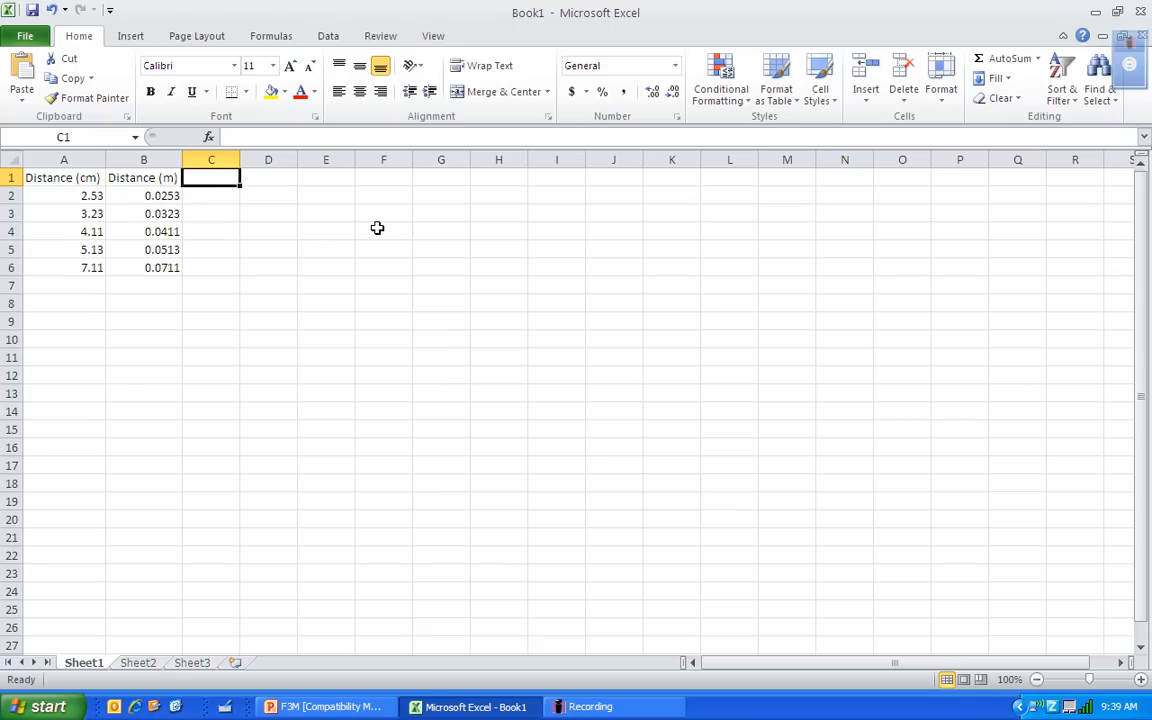
key("Menu")
key("Return")
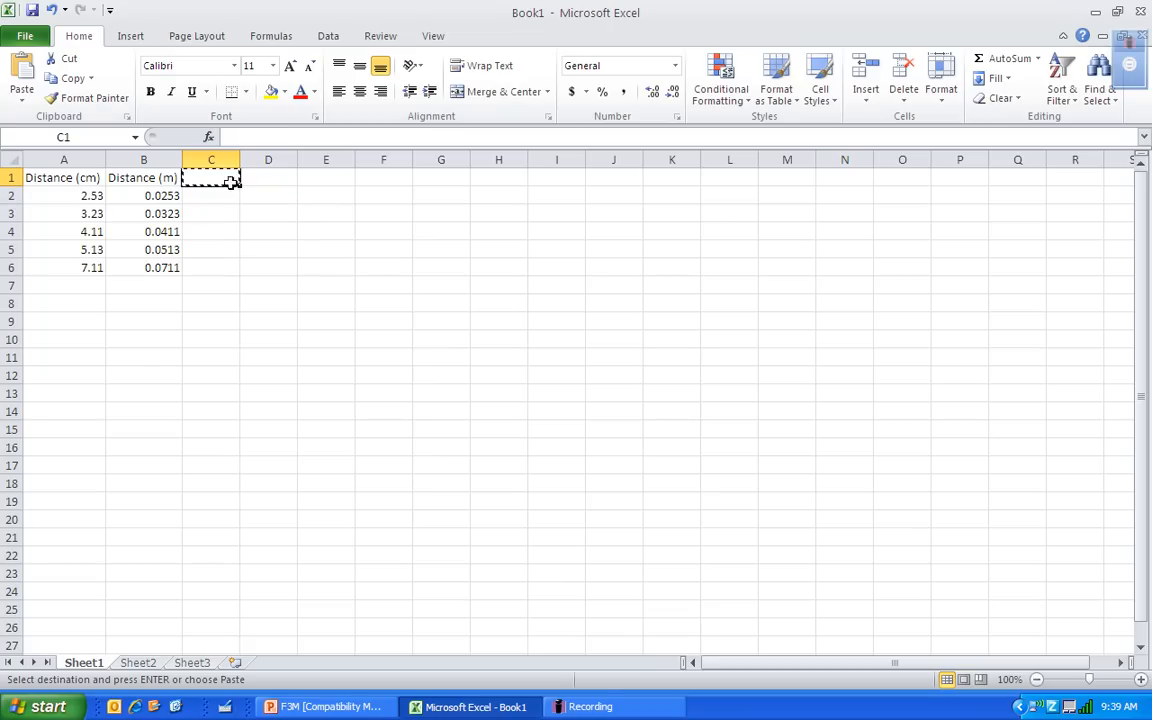
key("Escape")
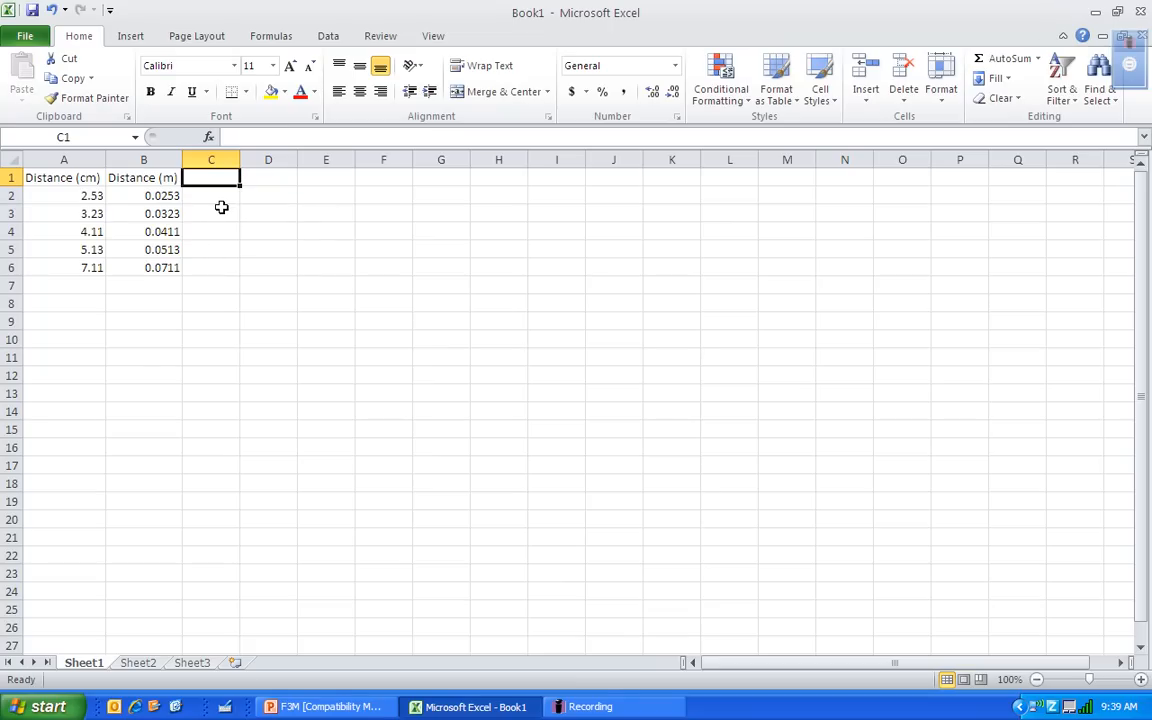
Enter the heading Time (s) in C1 and fill cells C2 to C6 with the formula =1/60
type("Time ")
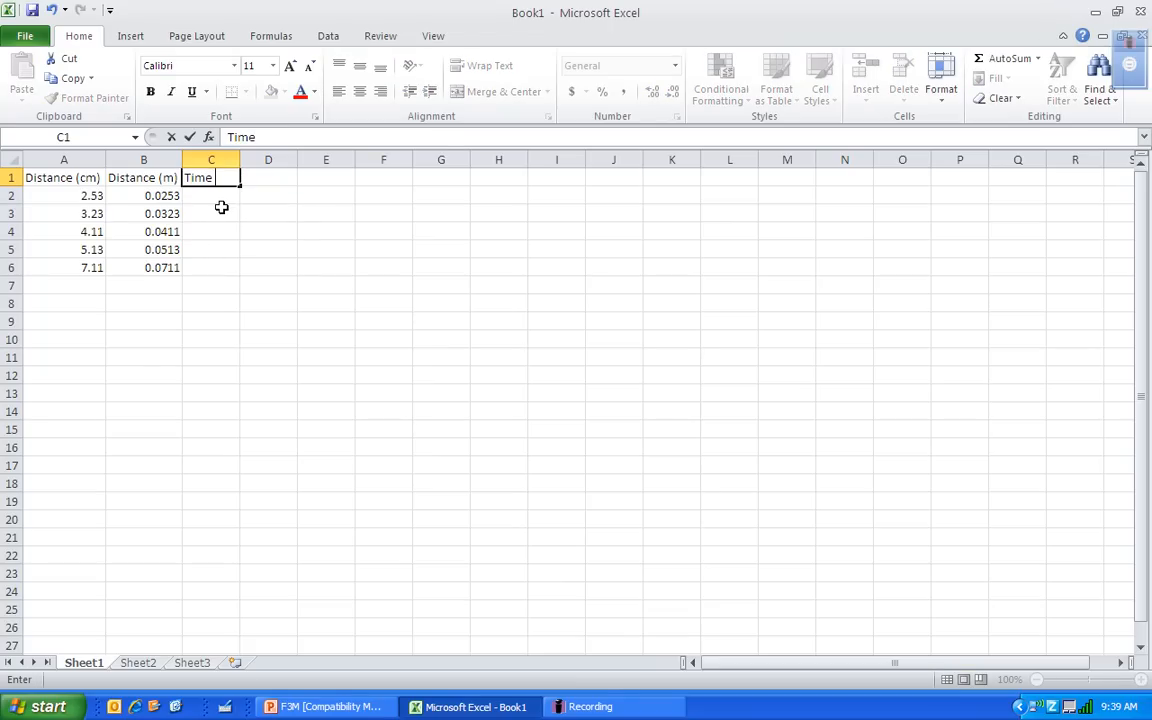
type("(s)")
key("Return")
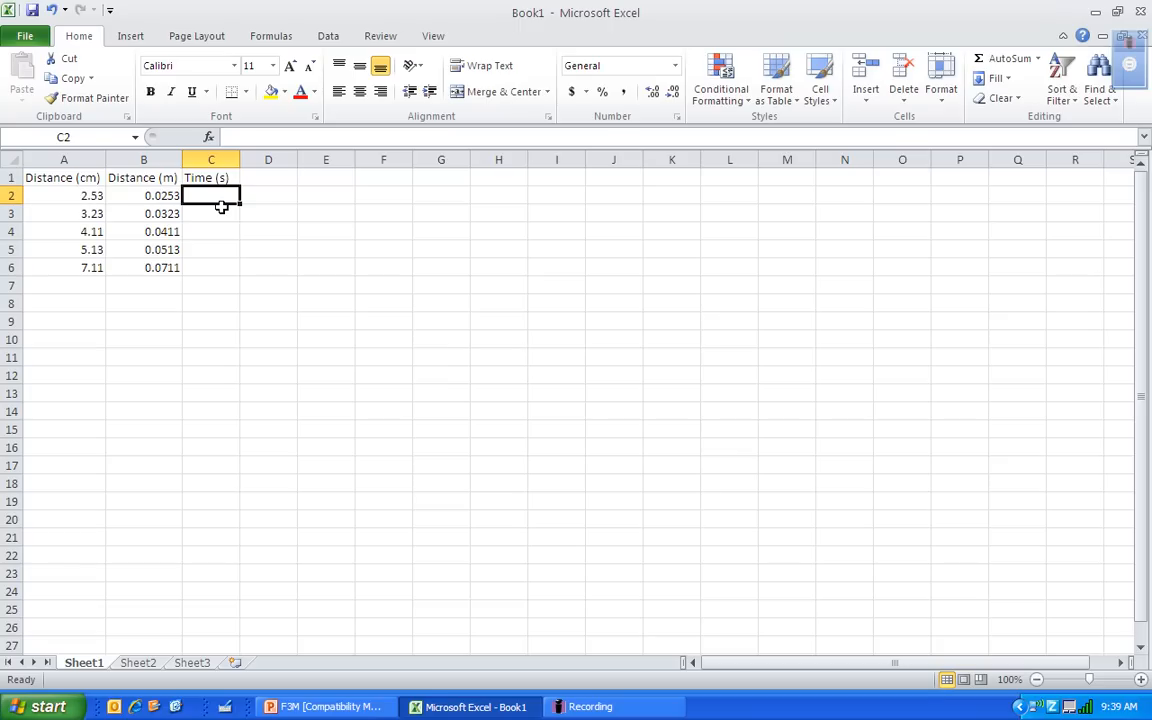
type("=1/60")
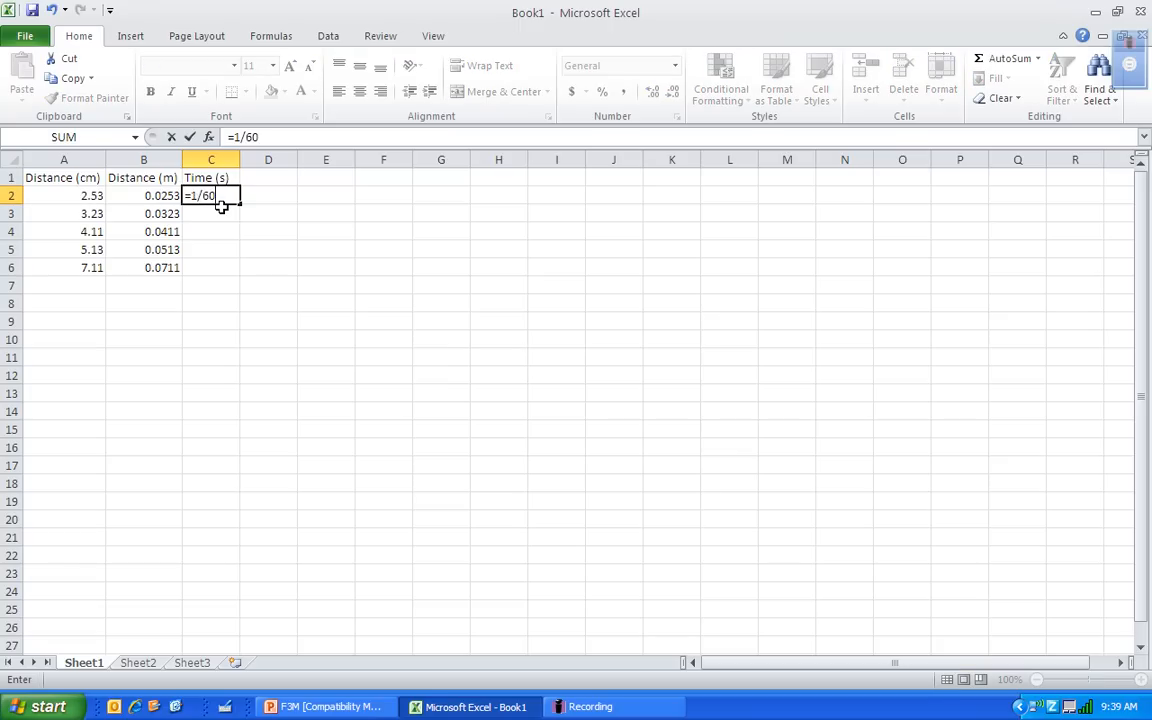
key("Return")
left_click(212, 196)
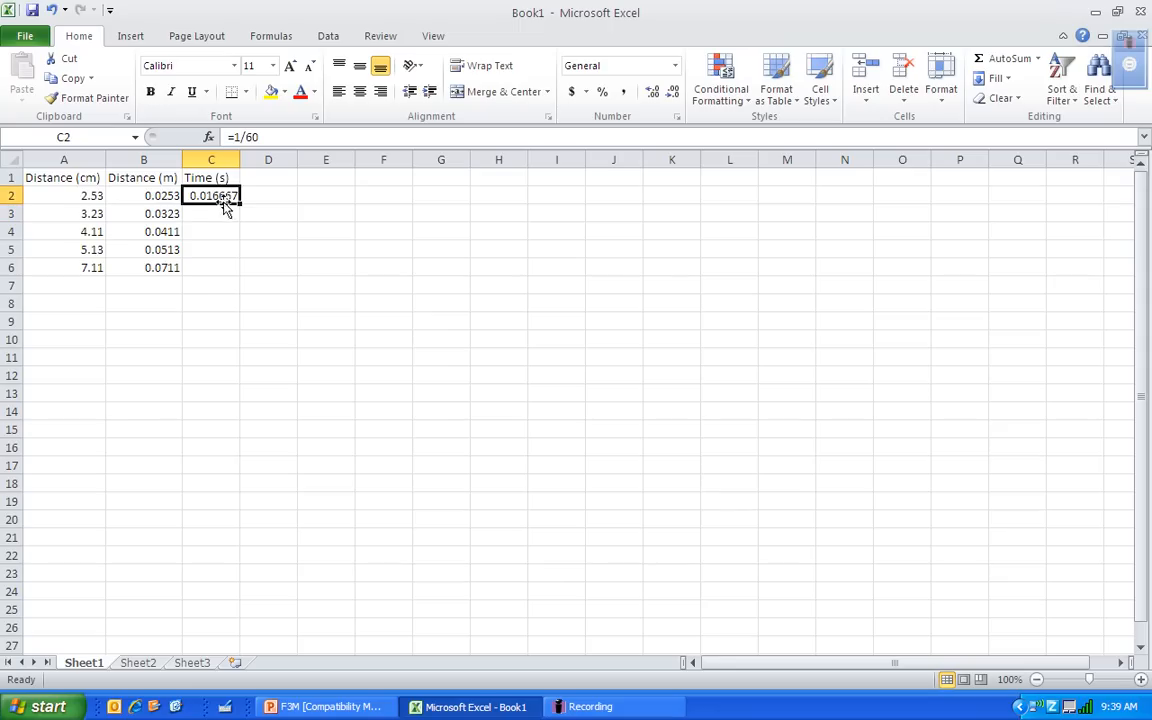
left_click_drag(240, 201, 239, 276)
Enter the heading Velocity (m/s) in cell D1
left_click(268, 178)
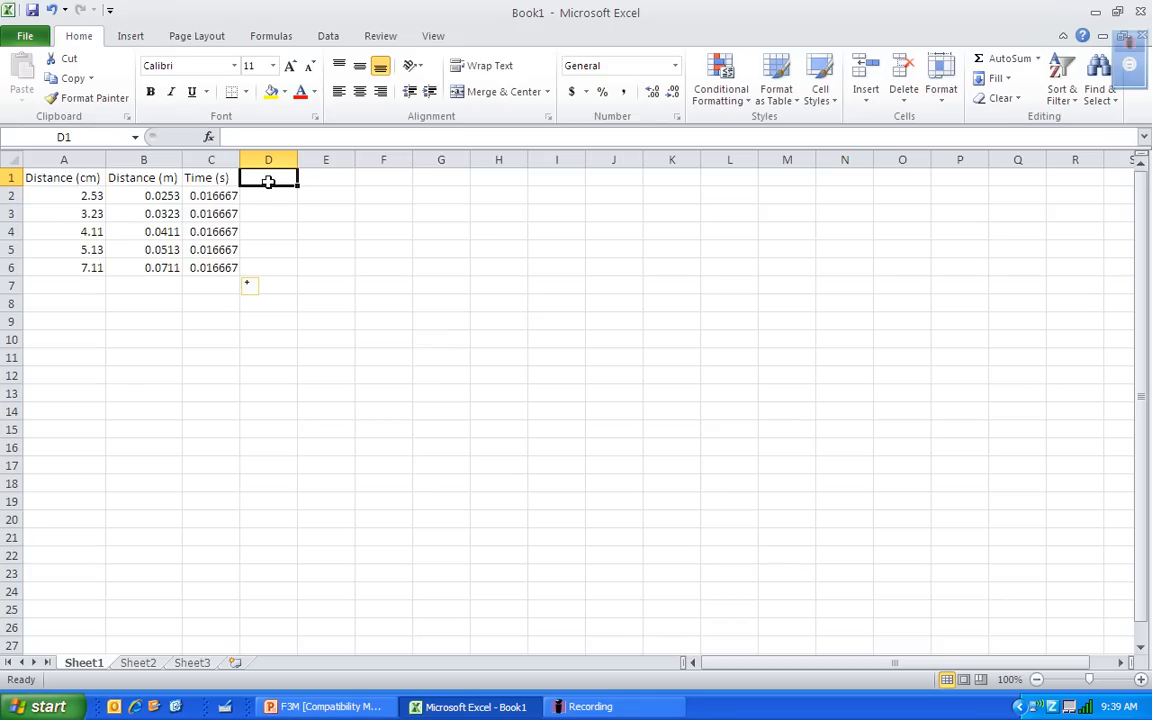
type("Velocity (m/s")
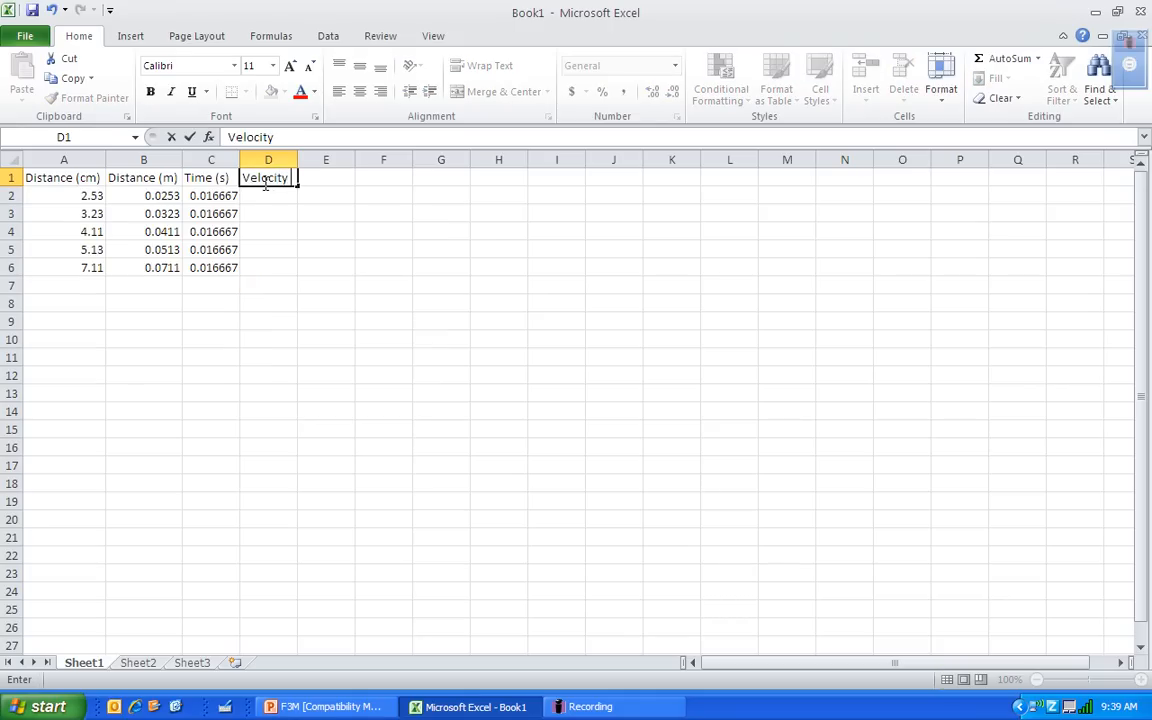
type(")")
key("Return")
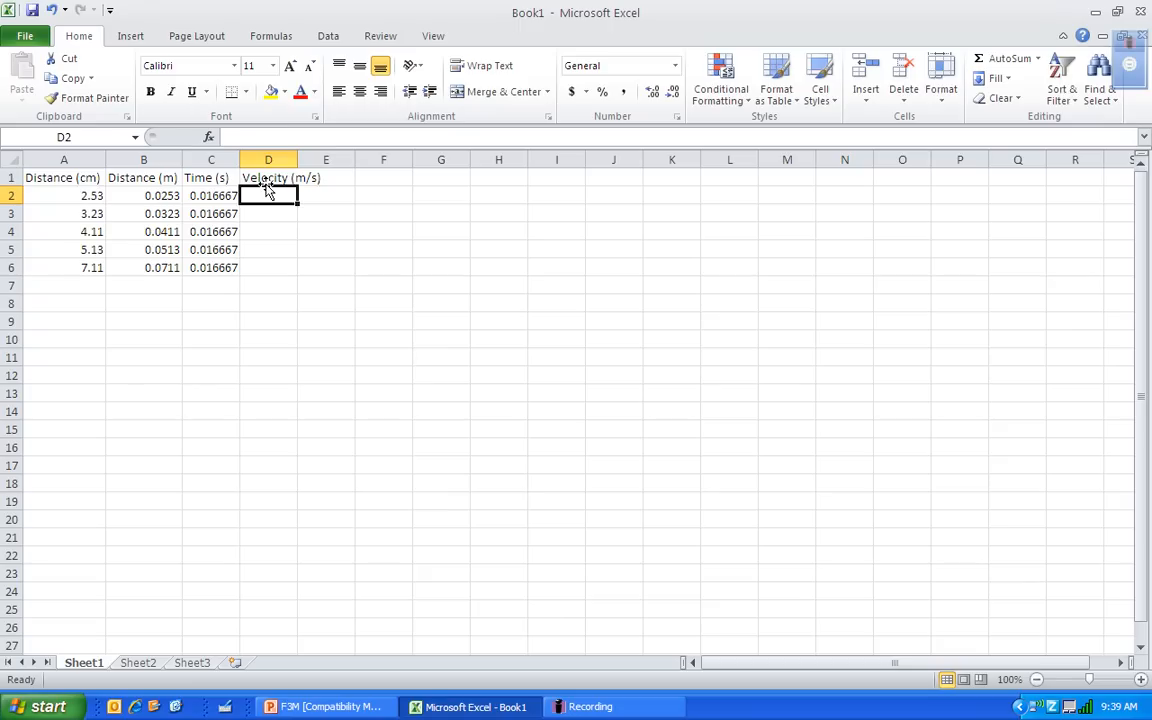
Enter the velocity formula =B2/C2 in D2 and copy it down through cell D6
type("=")
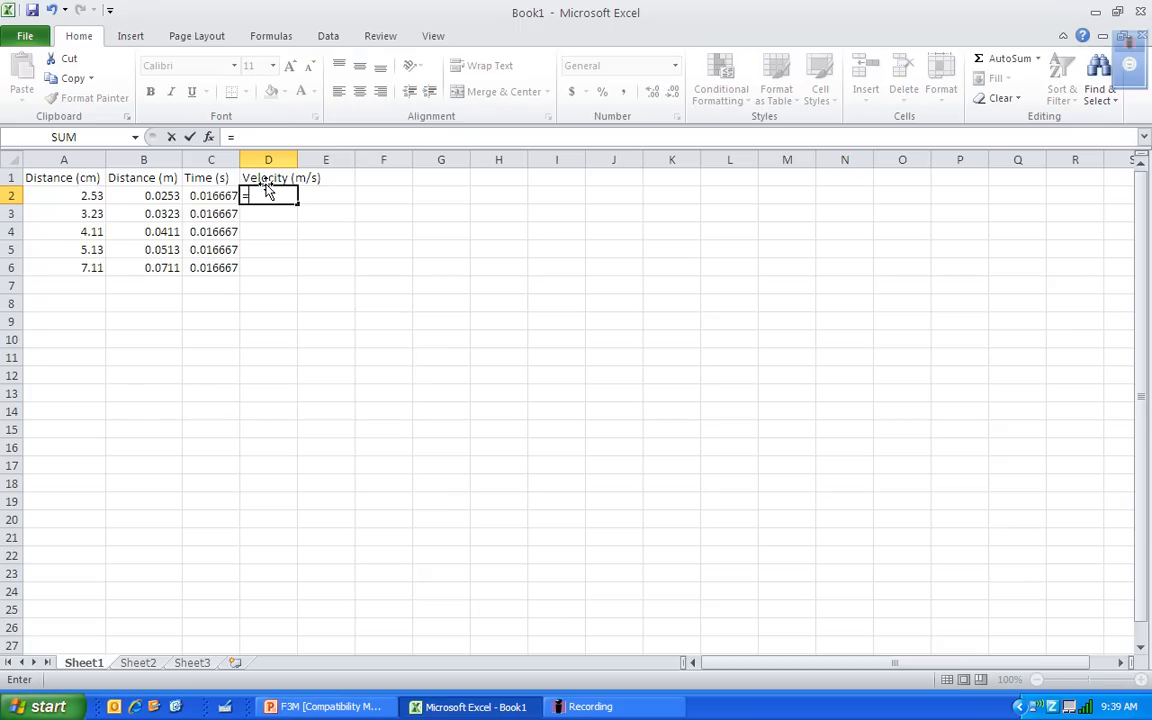
type("b2")
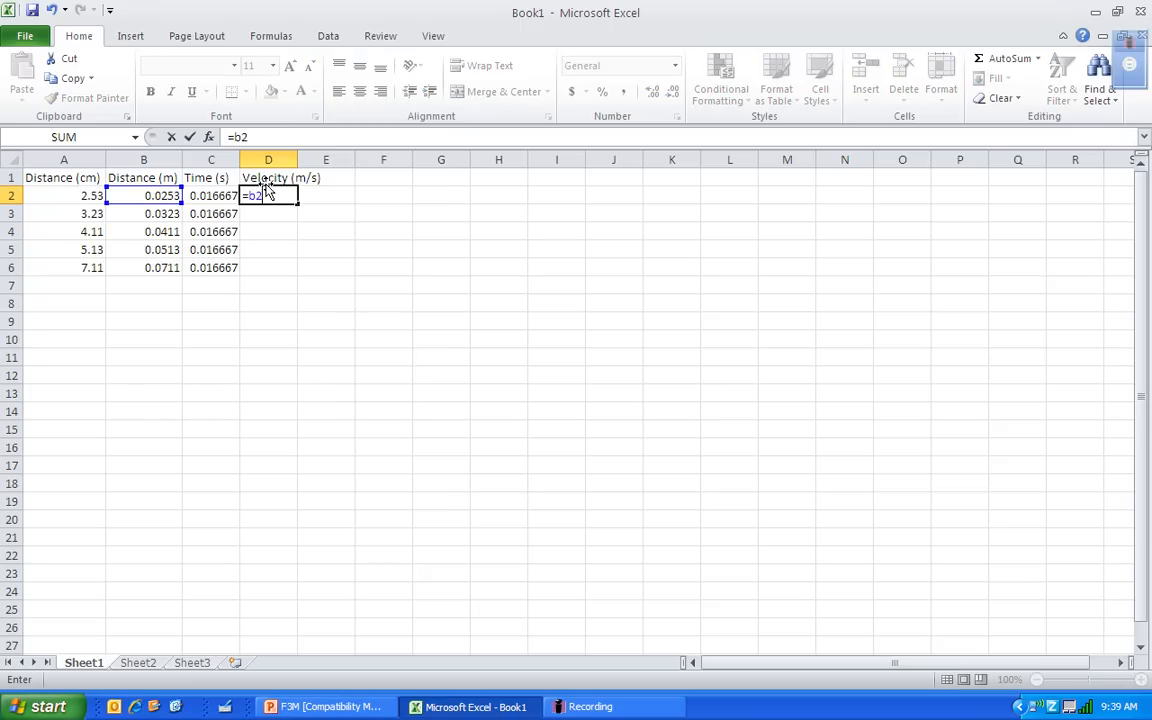
type("/c2")
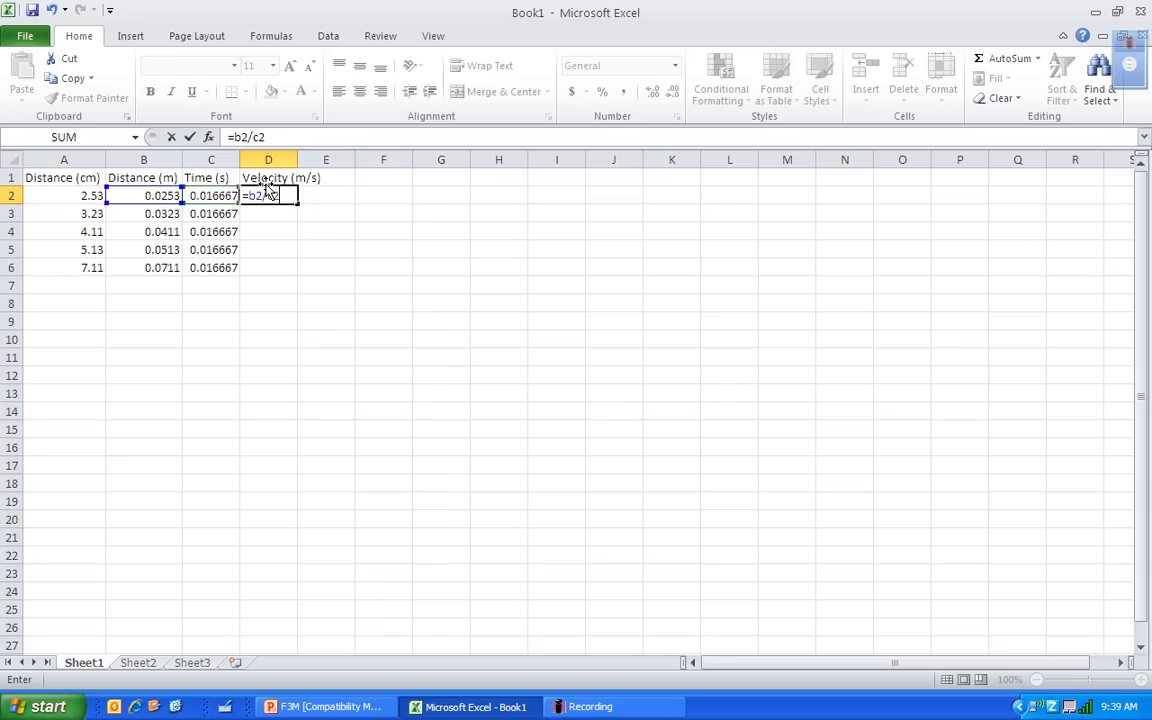
key("Return")
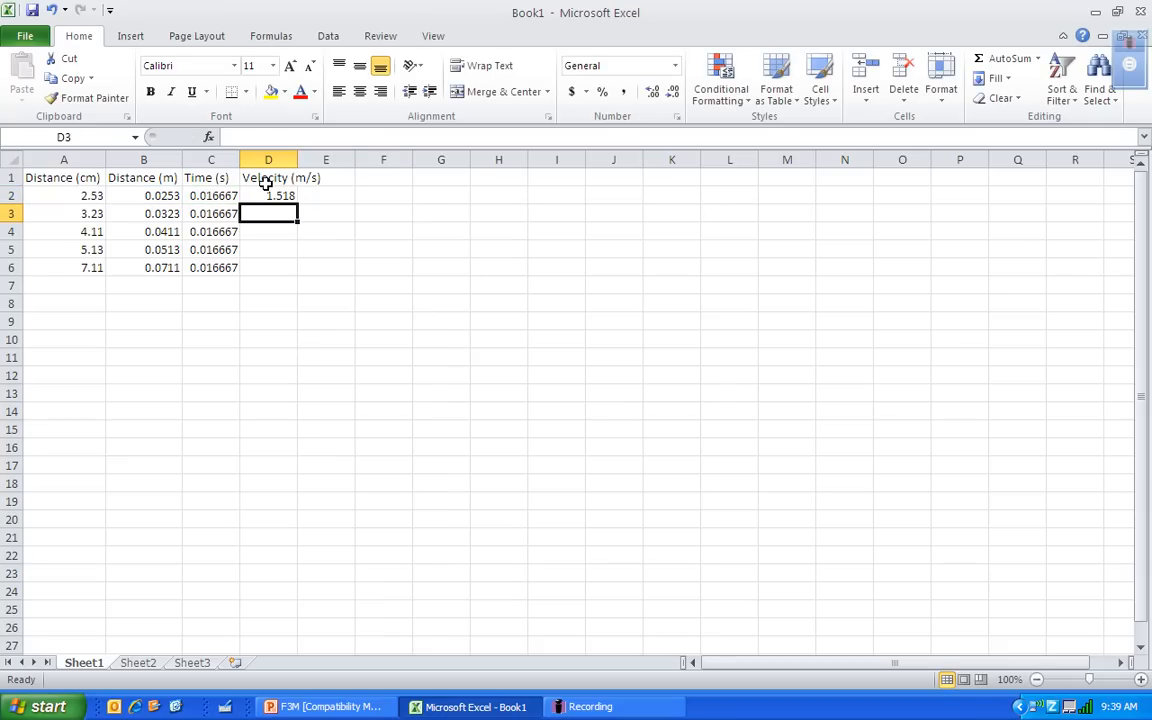
left_click(283, 196)
left_click_drag(298, 201, 298, 270)
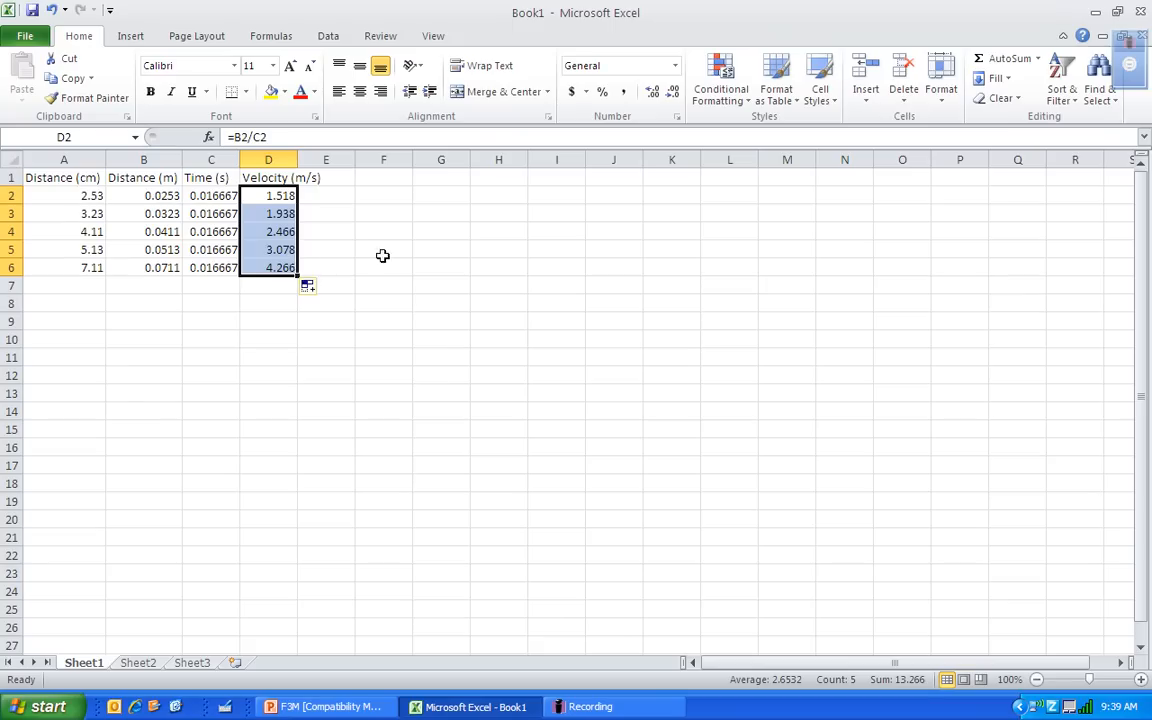
left_click(335, 231)
left_click(217, 195)
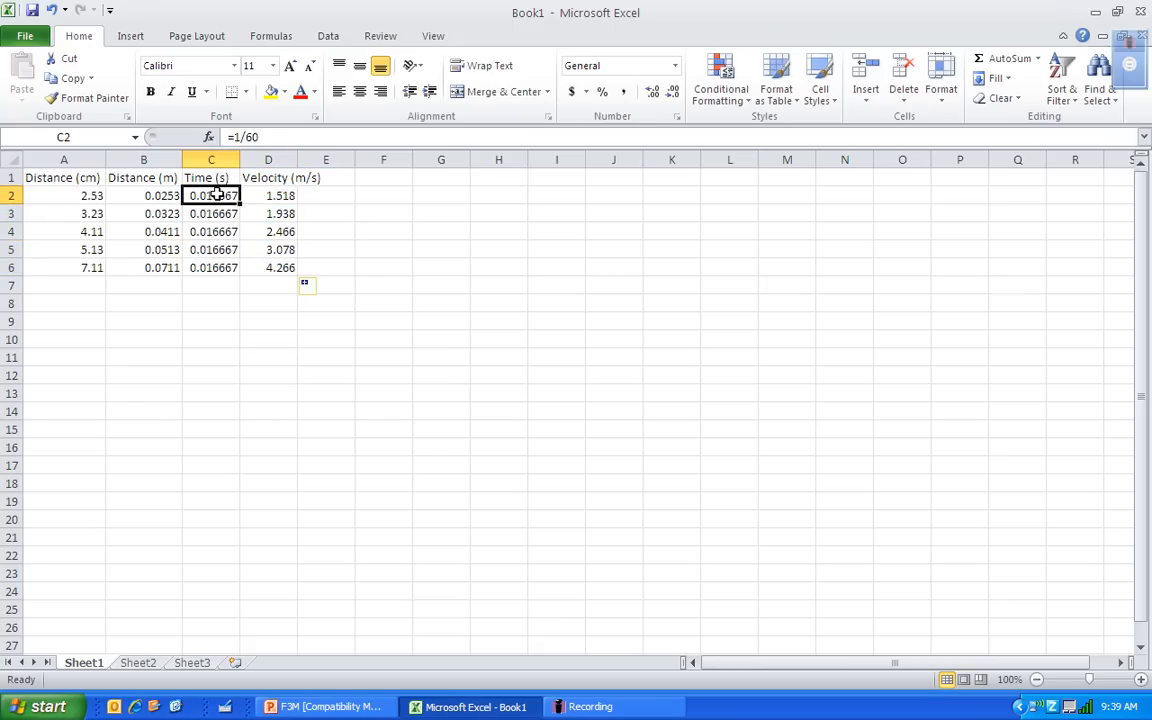
left_click(268, 195)
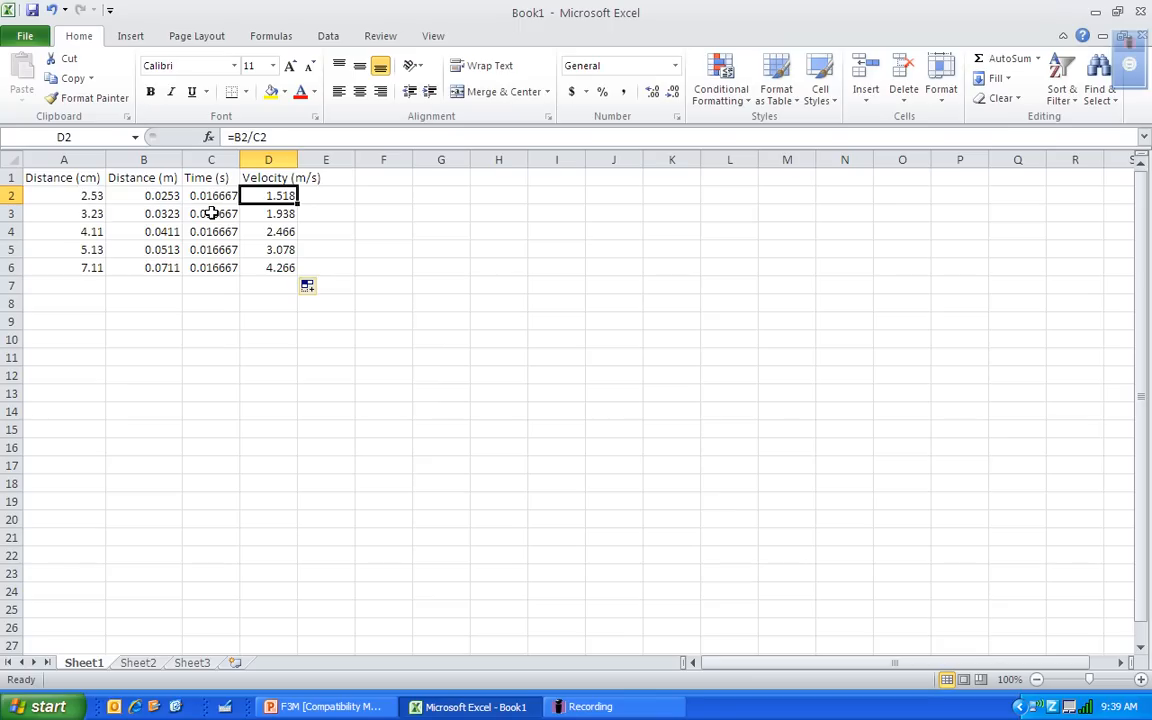
Enter the starting value 1 in cell E2 and keep that cell selected
left_click(330, 195)
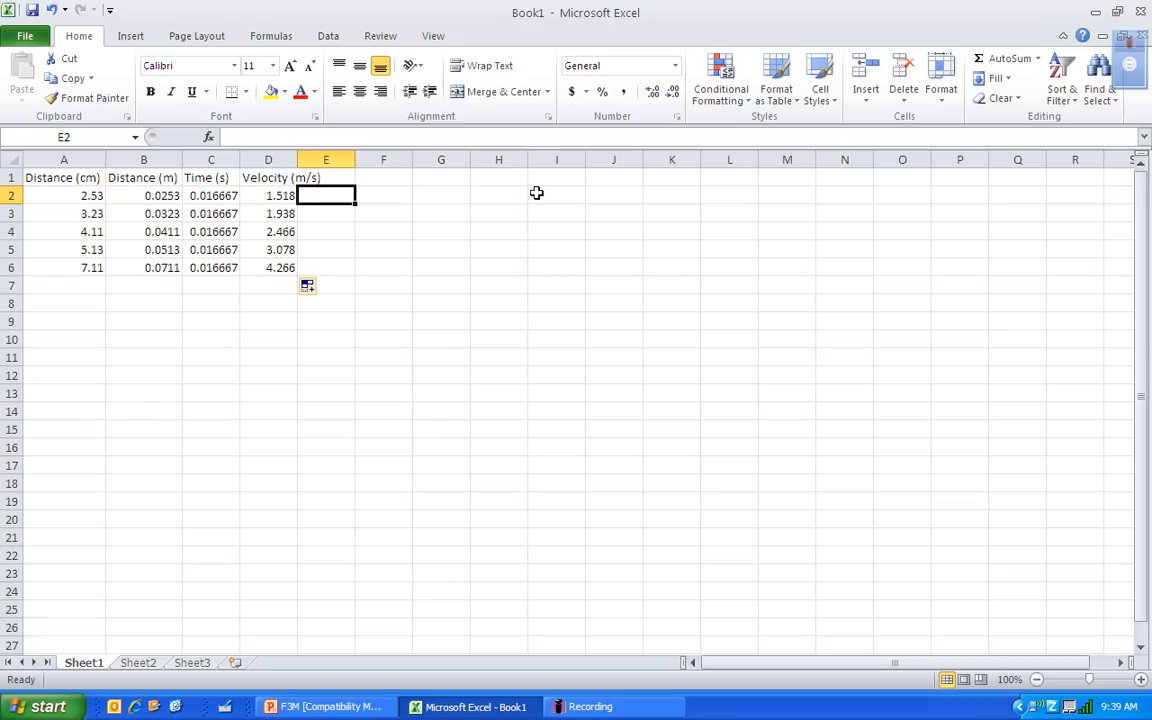
type("1")
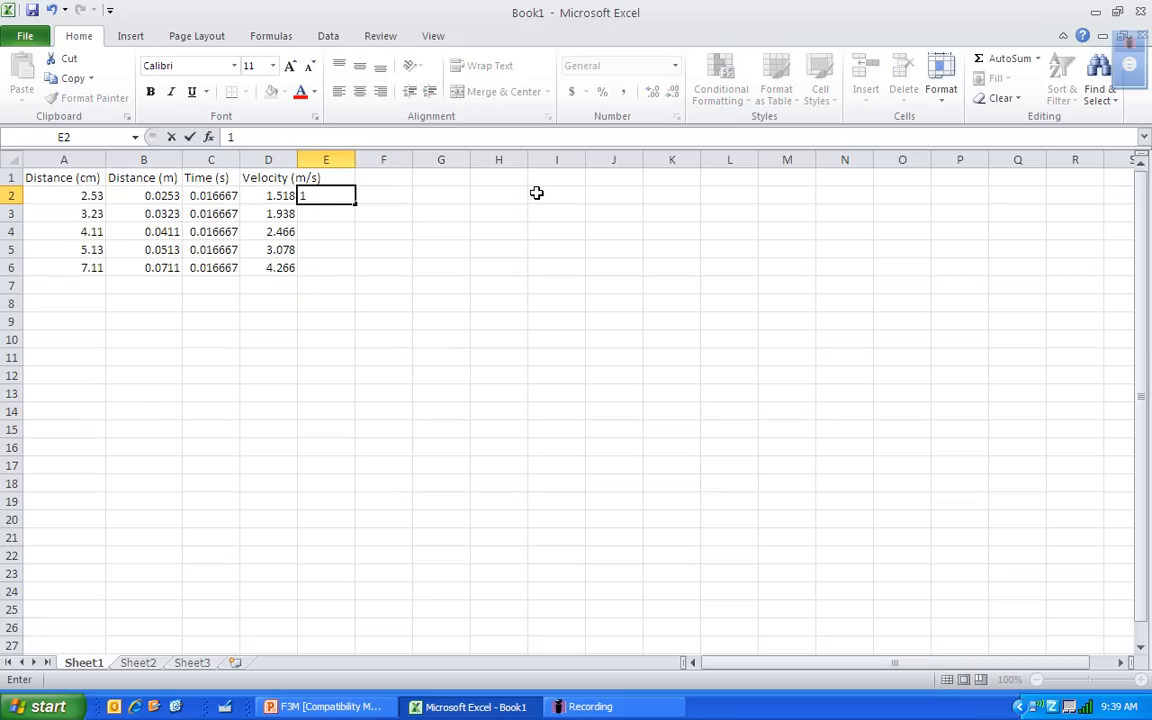
key("Return")
key("Up")
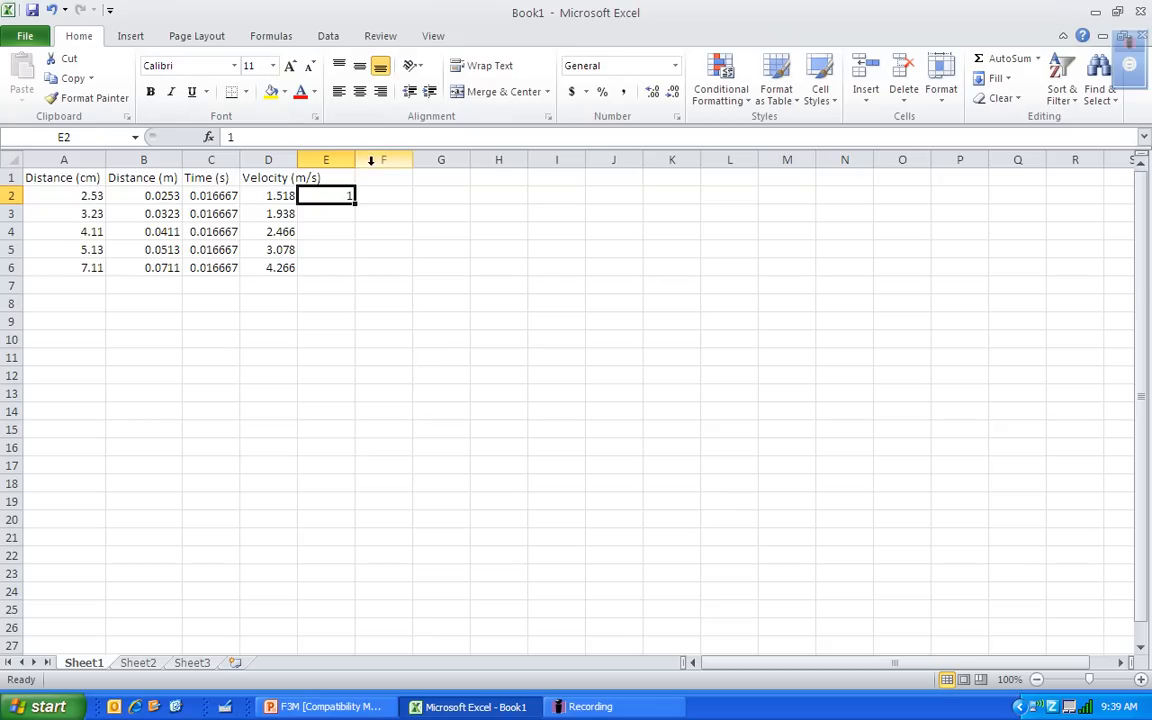
Try filling a linear series along the row from E2 with stop value 5, and undo the fill
left_click(993, 79)
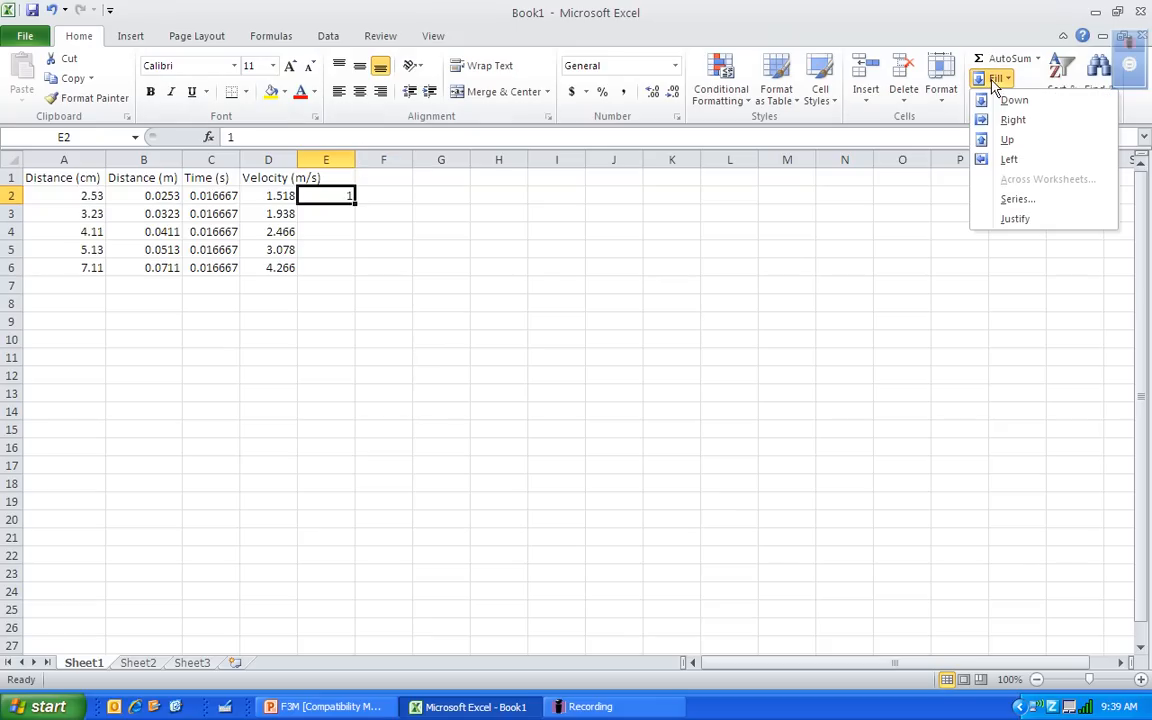
left_click(1004, 198)
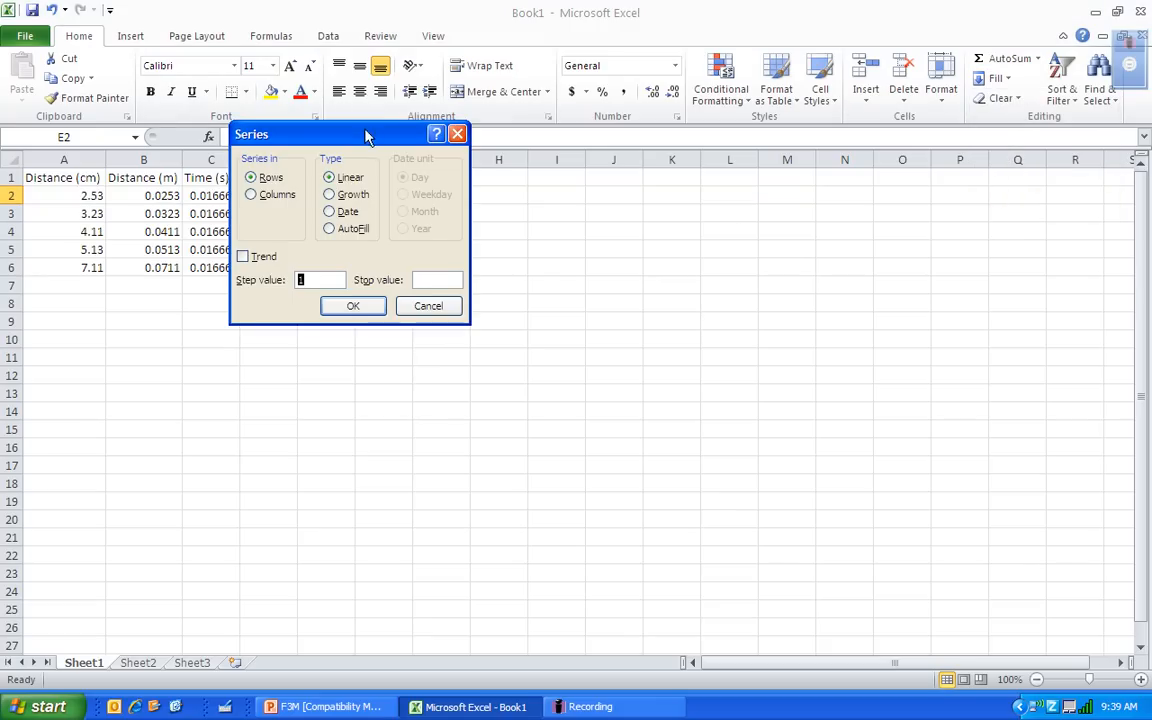
left_click_drag(328, 131, 684, 160)
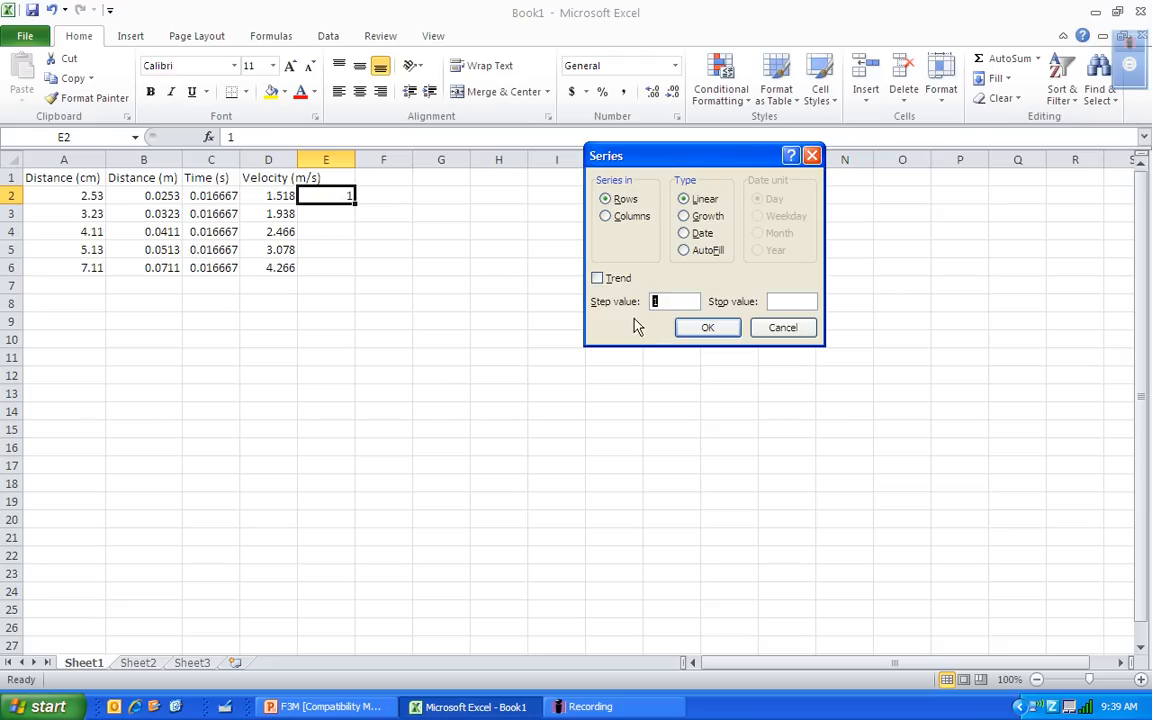
key("Tab")
type("5")
left_click(706, 330)
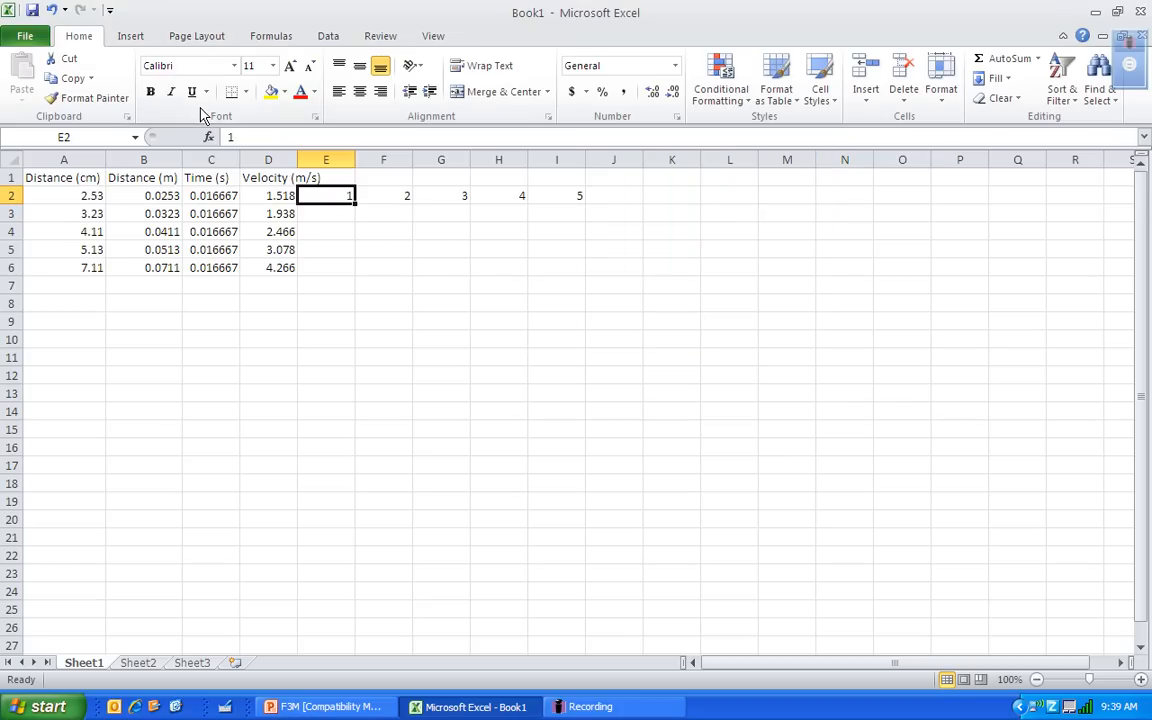
key("ctrl+z")
Fill a linear series down column E from E2 with stop value 5
left_click(995, 78)
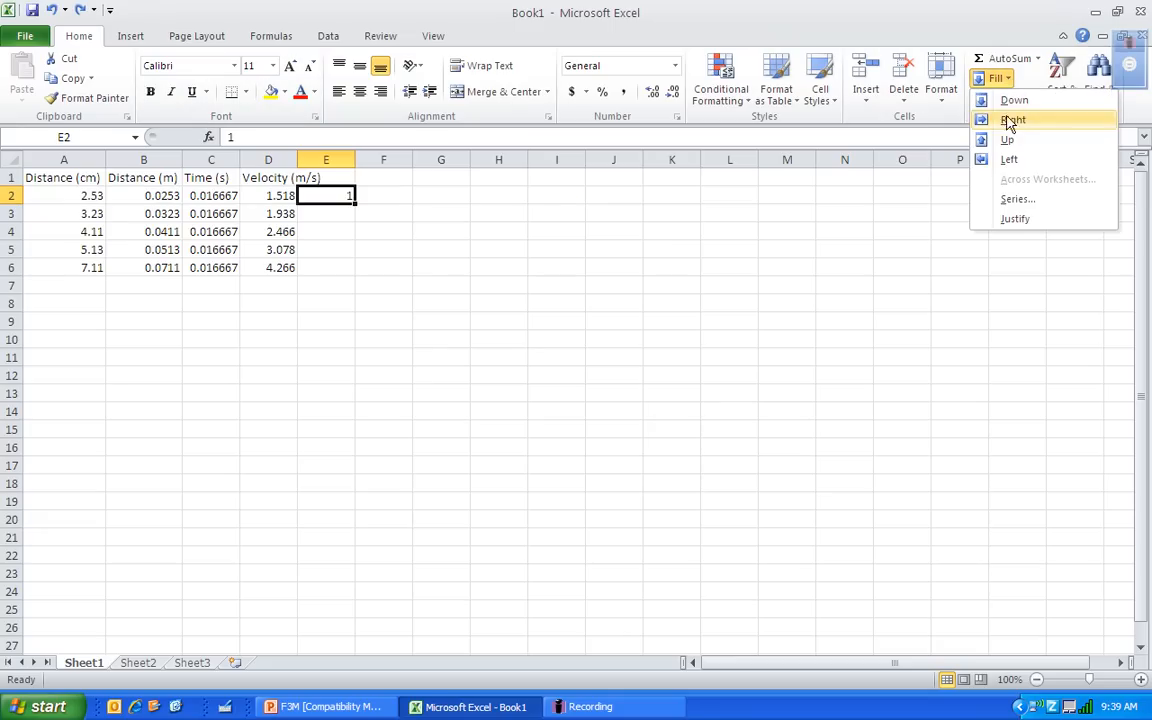
left_click(1005, 200)
left_click(606, 216)
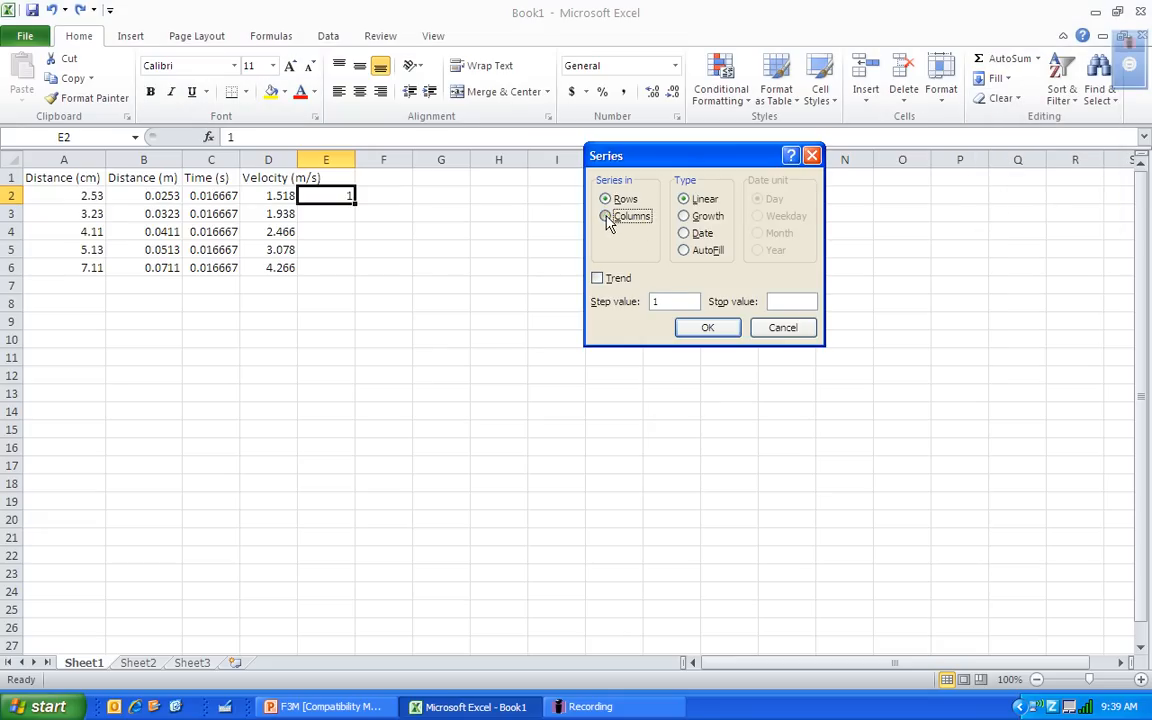
left_click(785, 300)
type("5")
left_click(724, 330)
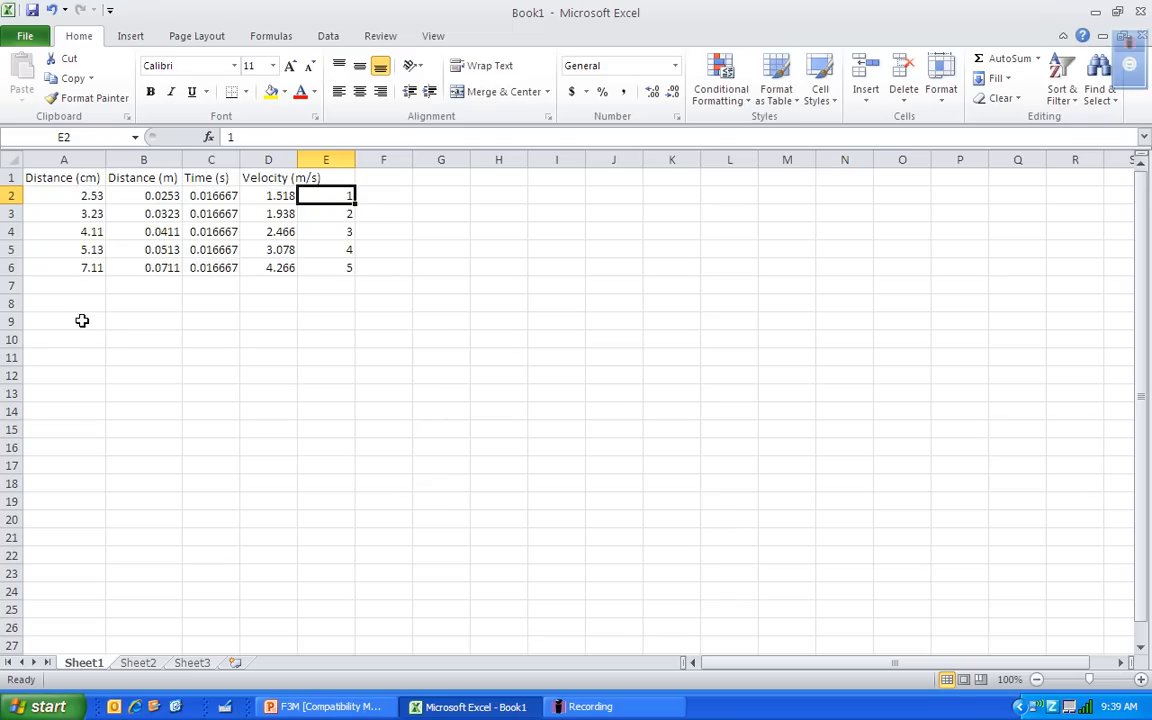
Enter the heading Time (s) in cell A9 for a second table
left_click(82, 320)
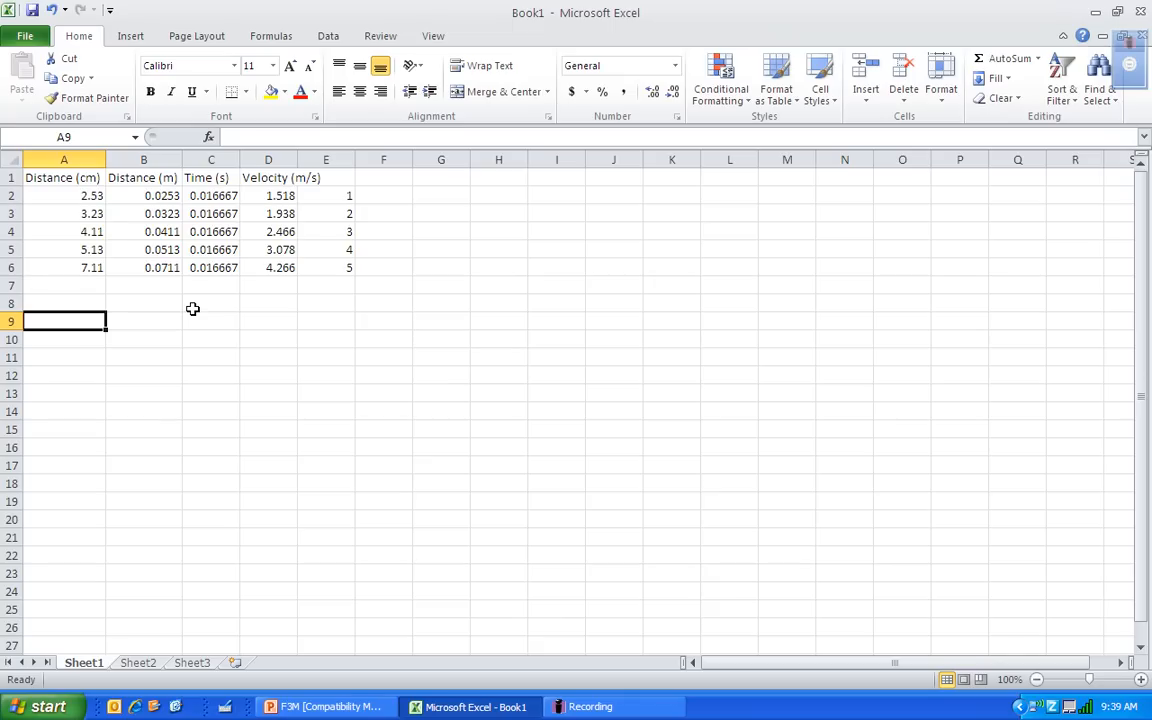
type("Time")
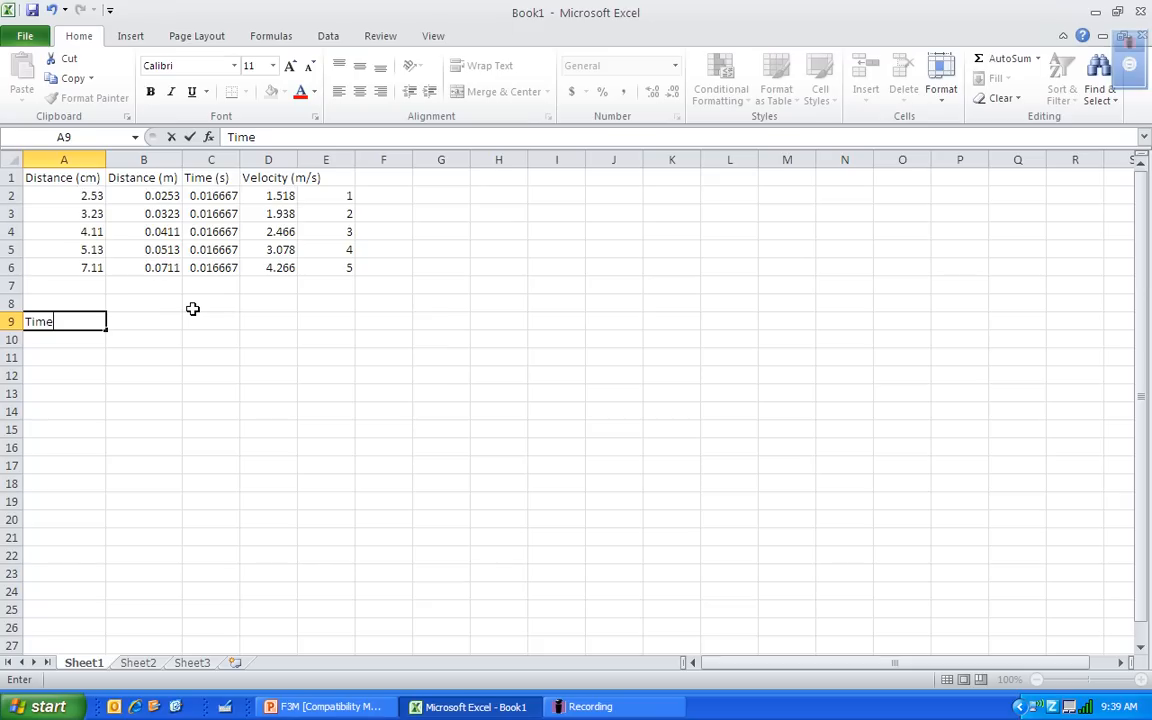
type("(s)")
Enter the formula =C2*E2 in A10, copy it down through A14, and check the formula in each cell
left_click(77, 341)
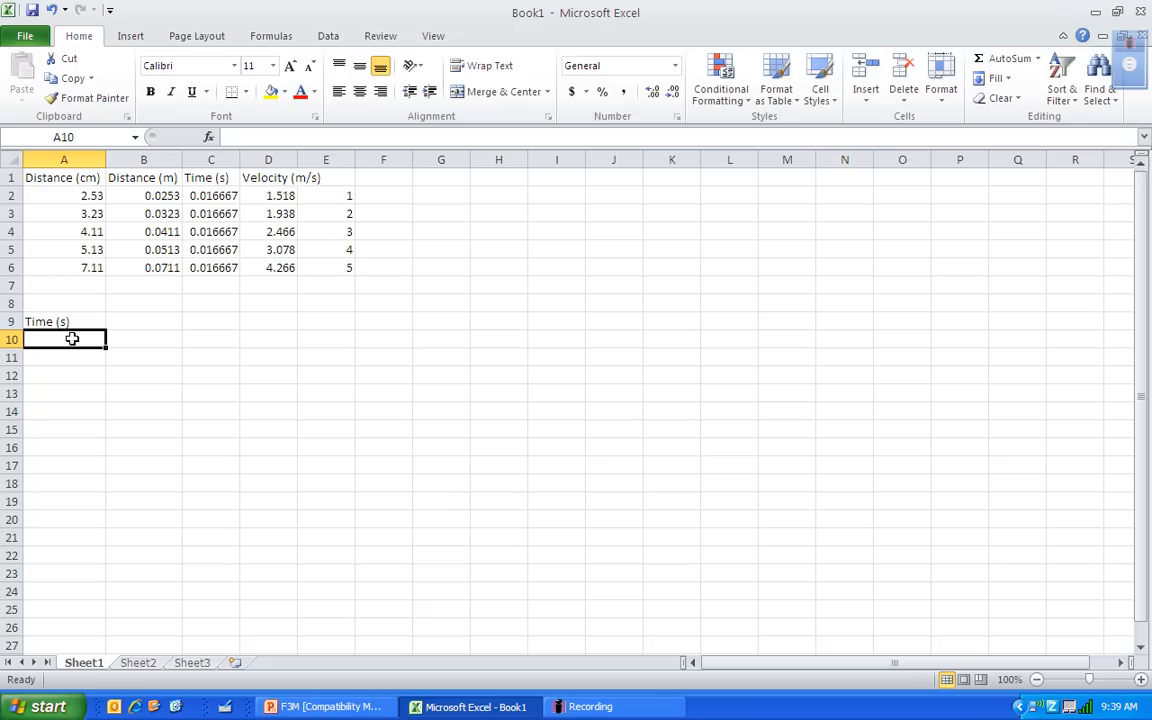
type("=")
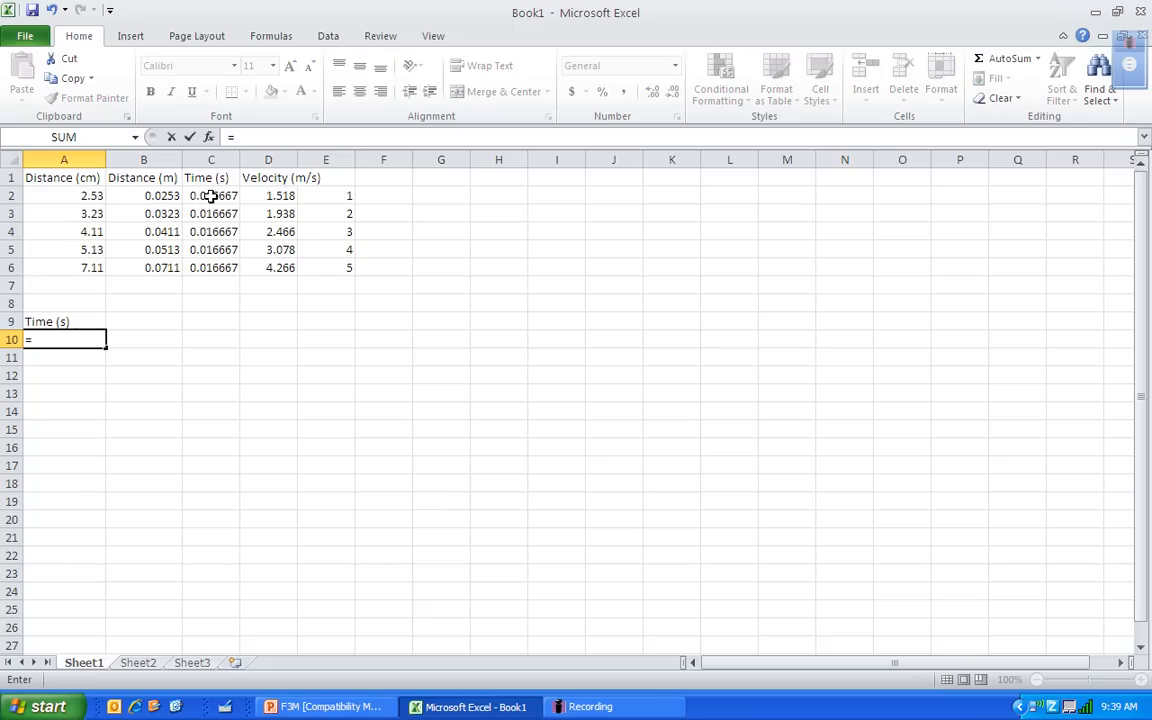
type("c2")
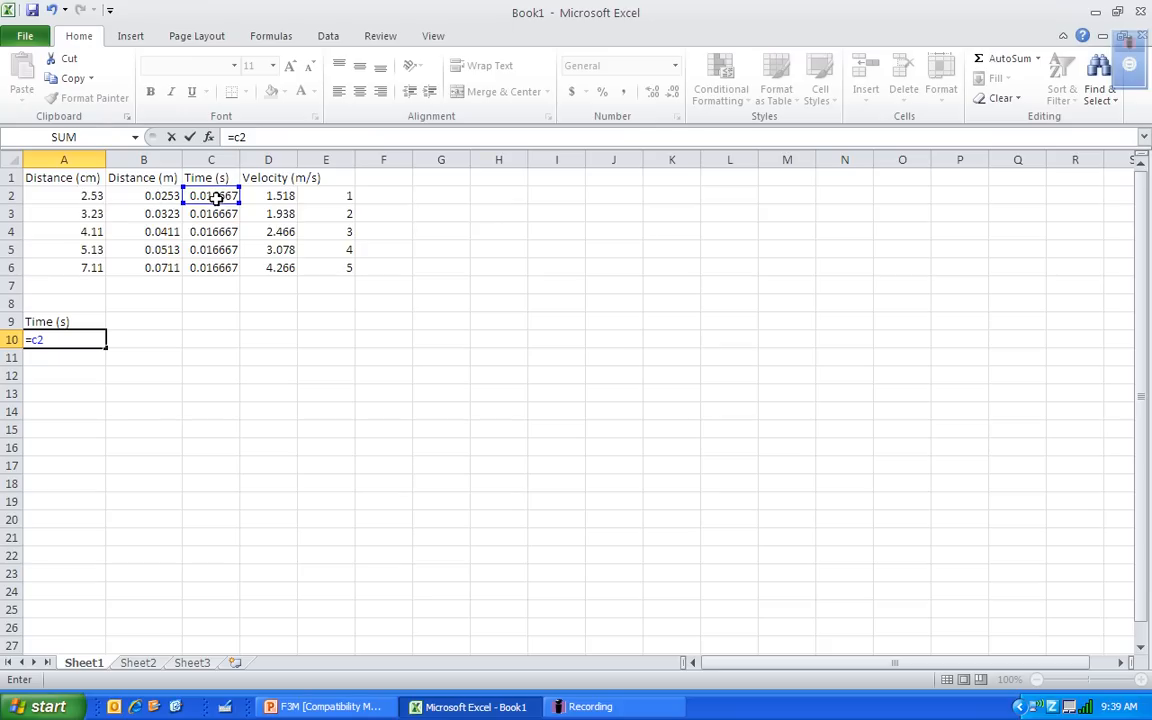
type("*e2")
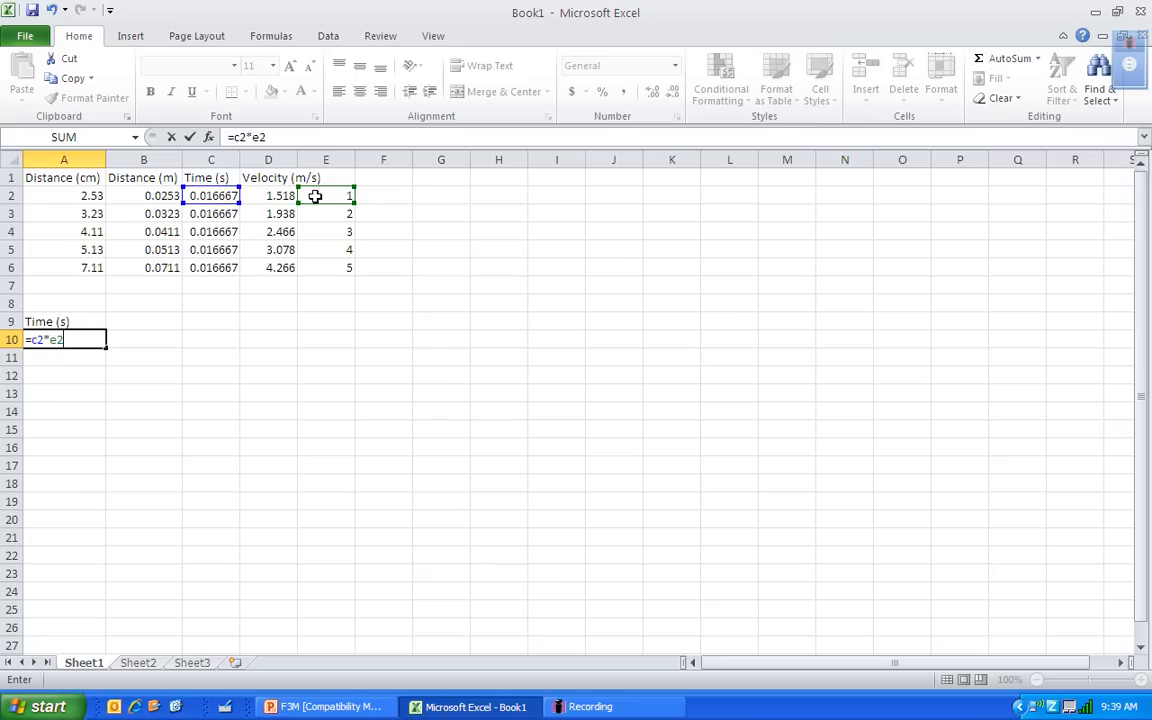
key("Return")
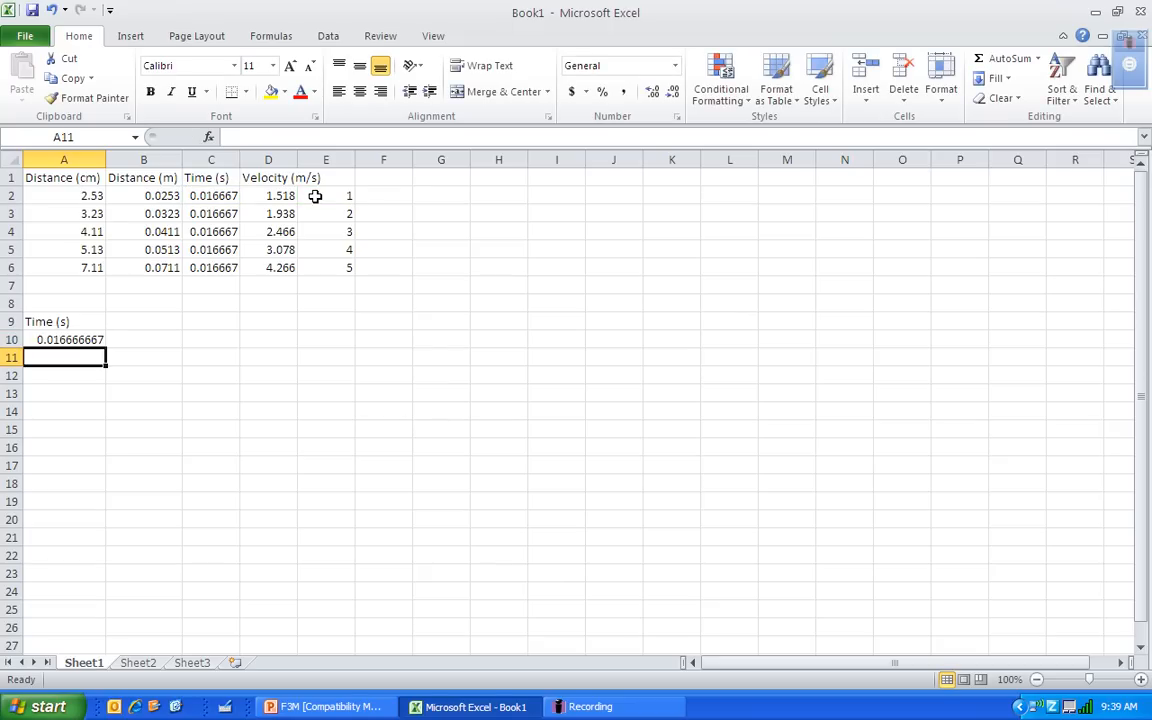
left_click(94, 339)
left_click_drag(106, 347, 104, 416)
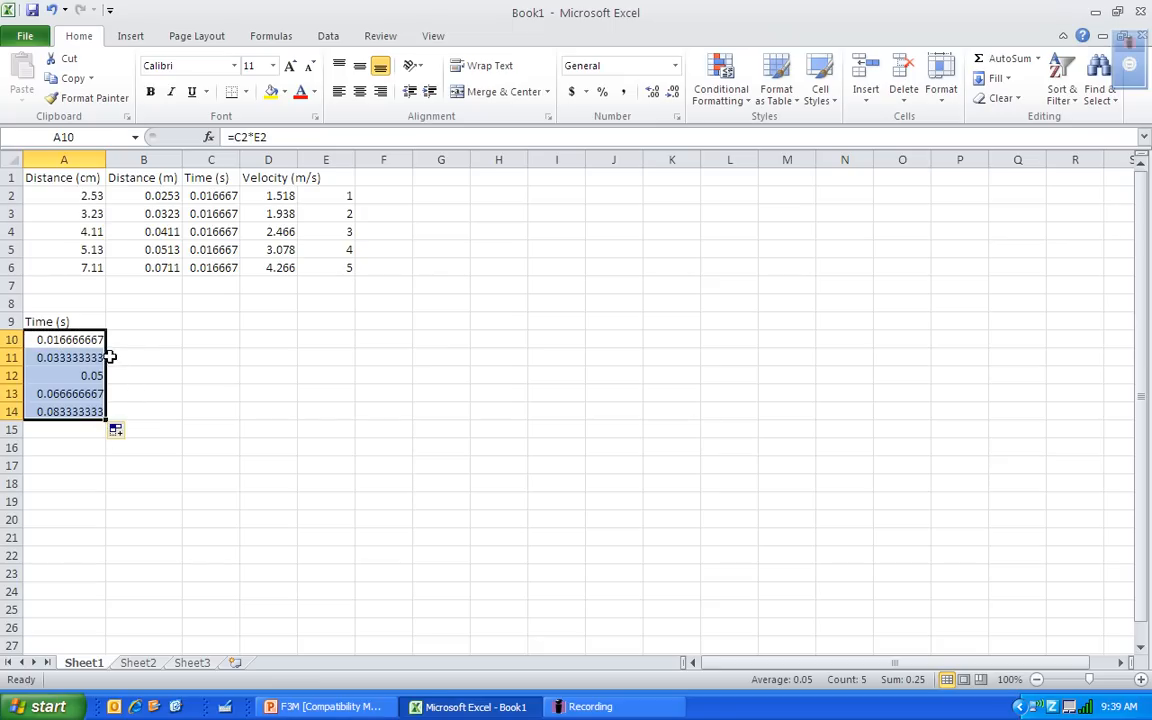
left_click(76, 339)
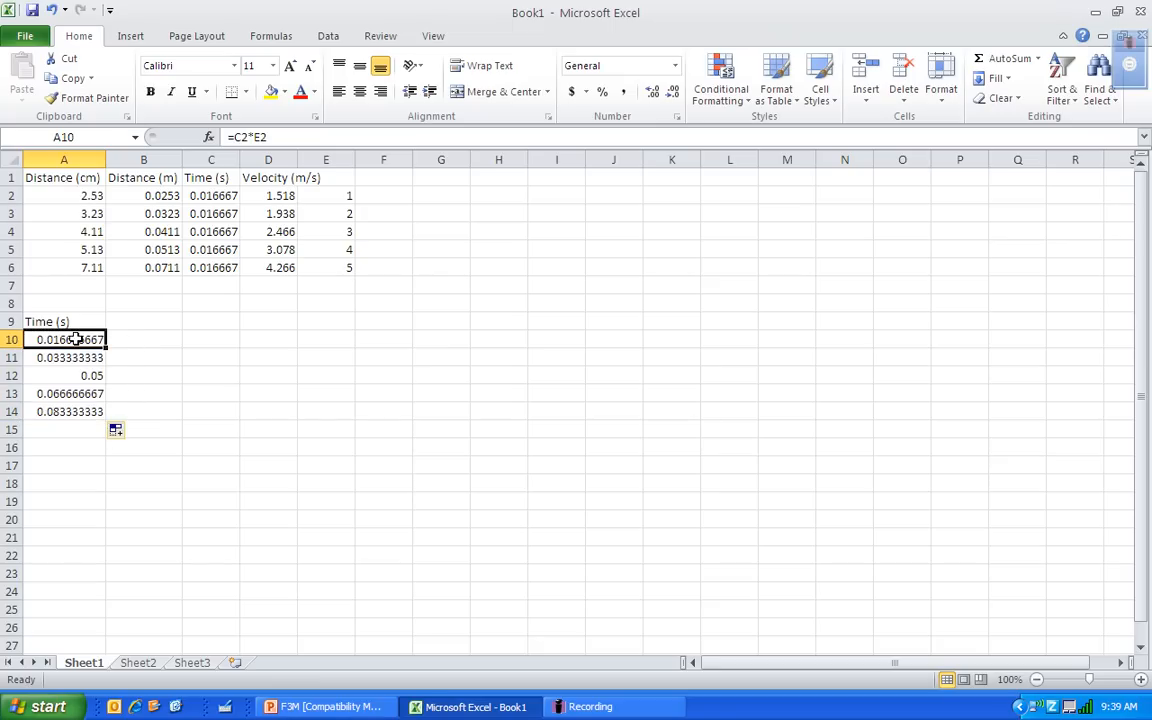
left_click(75, 357)
left_click(74, 379)
left_click(67, 393)
left_click(70, 408)
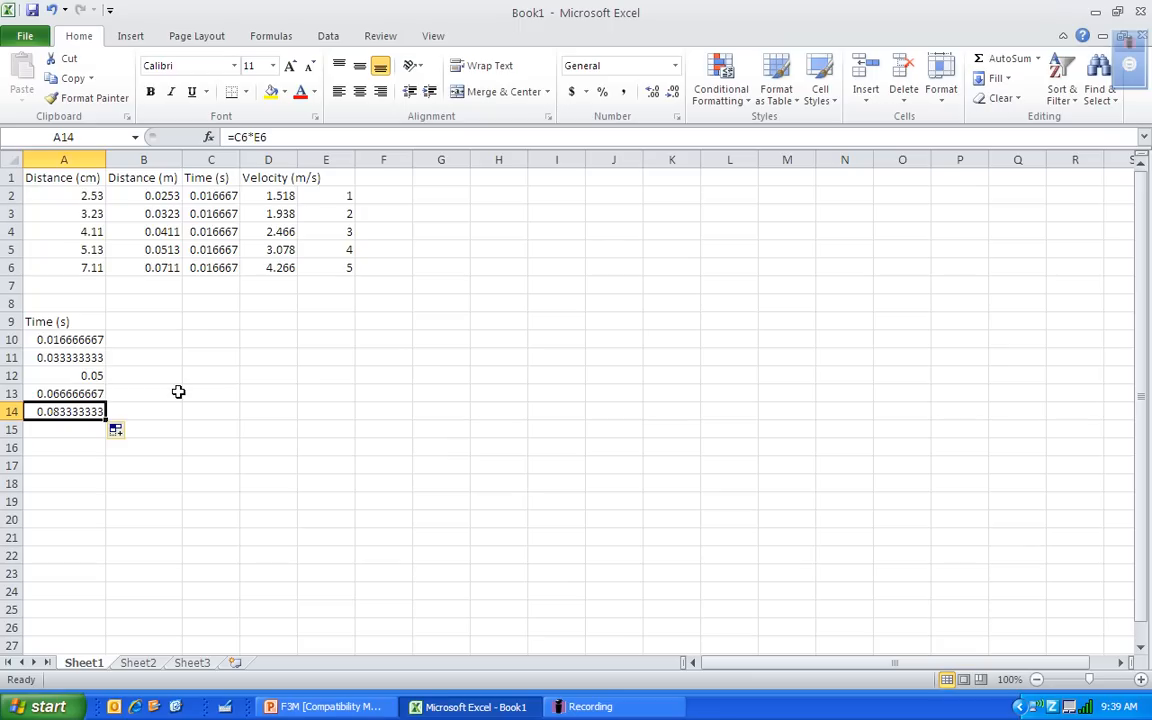
Enter the heading Velocity (m/s) in cell B9
left_click(155, 321)
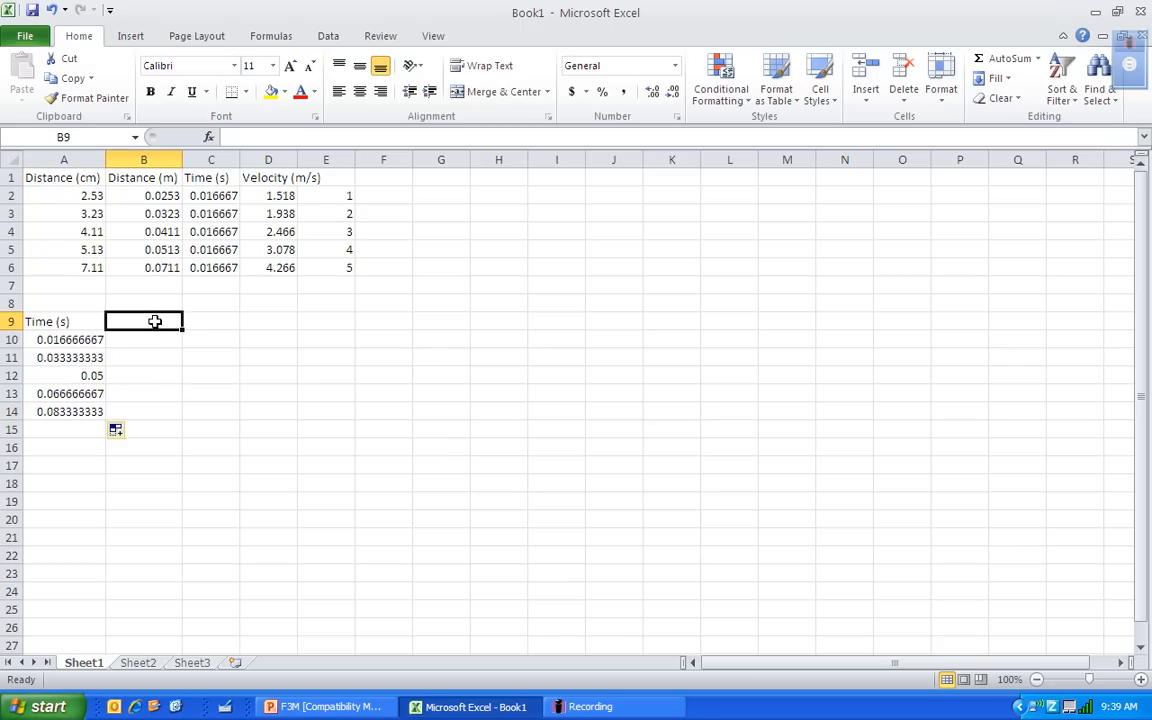
type("Veloci")
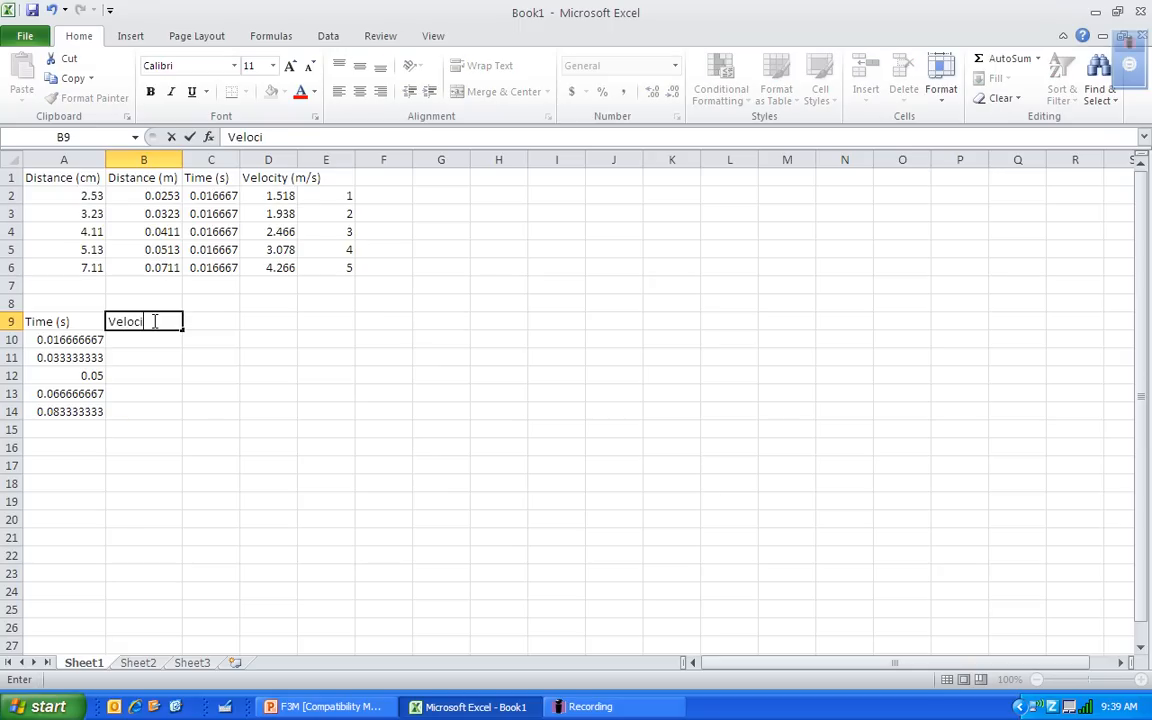
type("ty (m/s)")
key("Return")
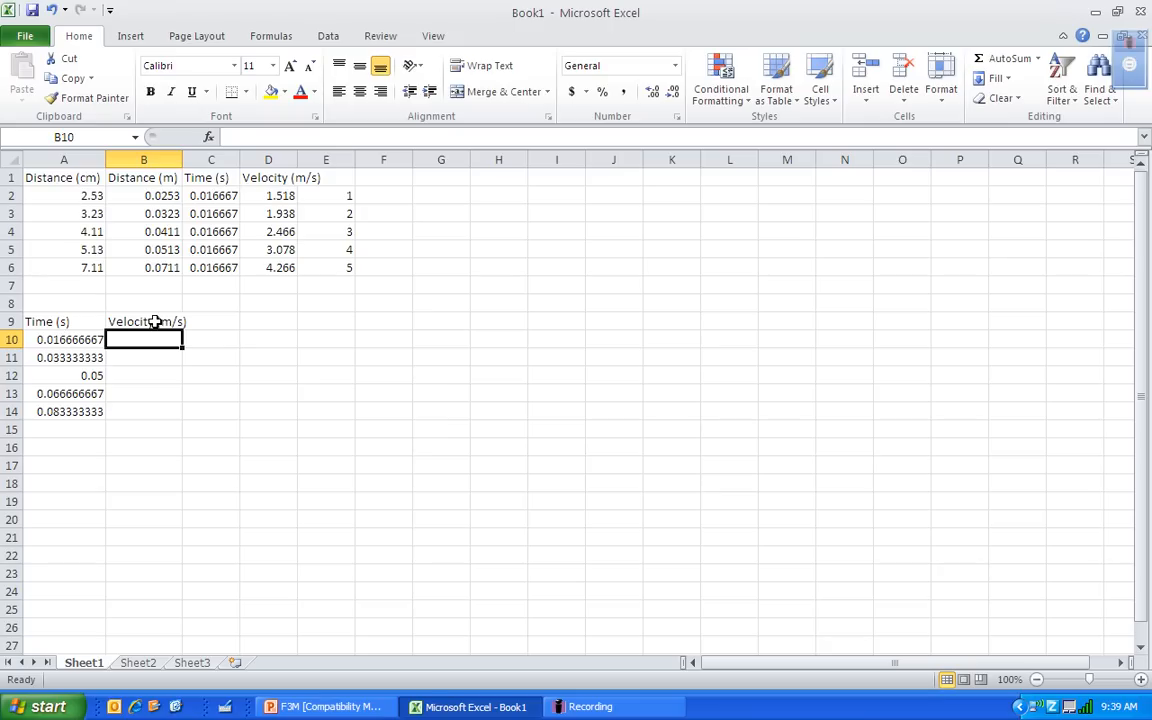
Enter the formula =D2 in B10 and copy it down through B14
type("=d2")
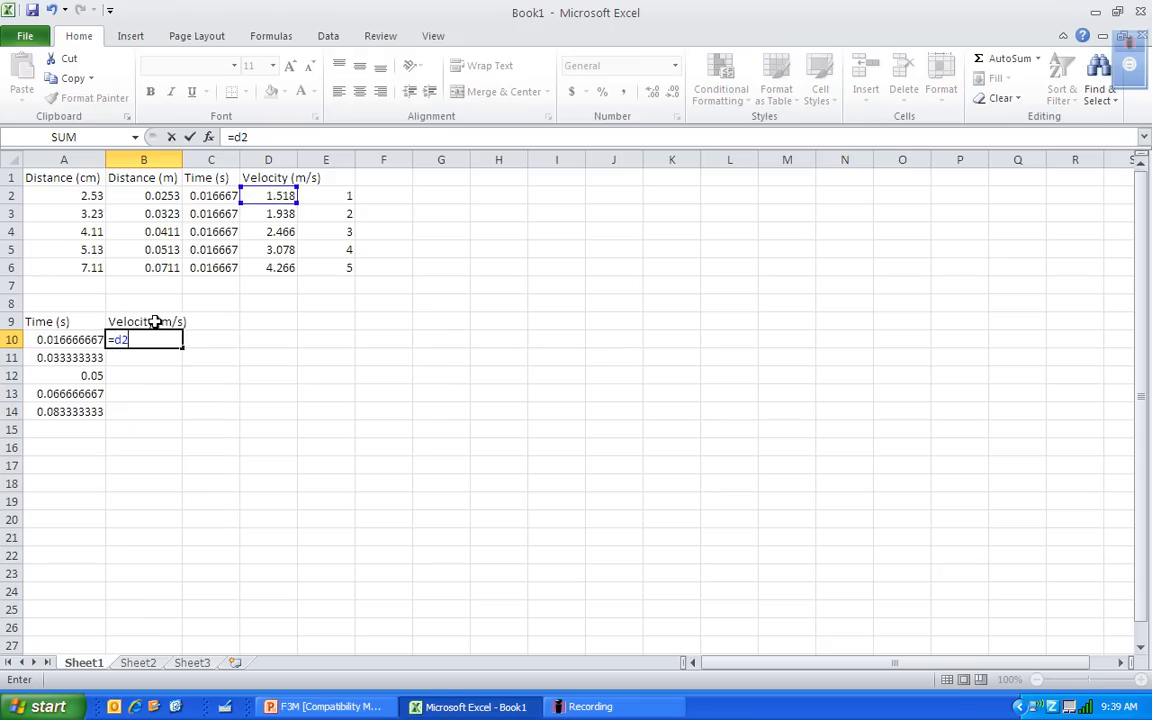
key("Return")
left_click(160, 339)
left_click_drag(182, 348, 177, 416)
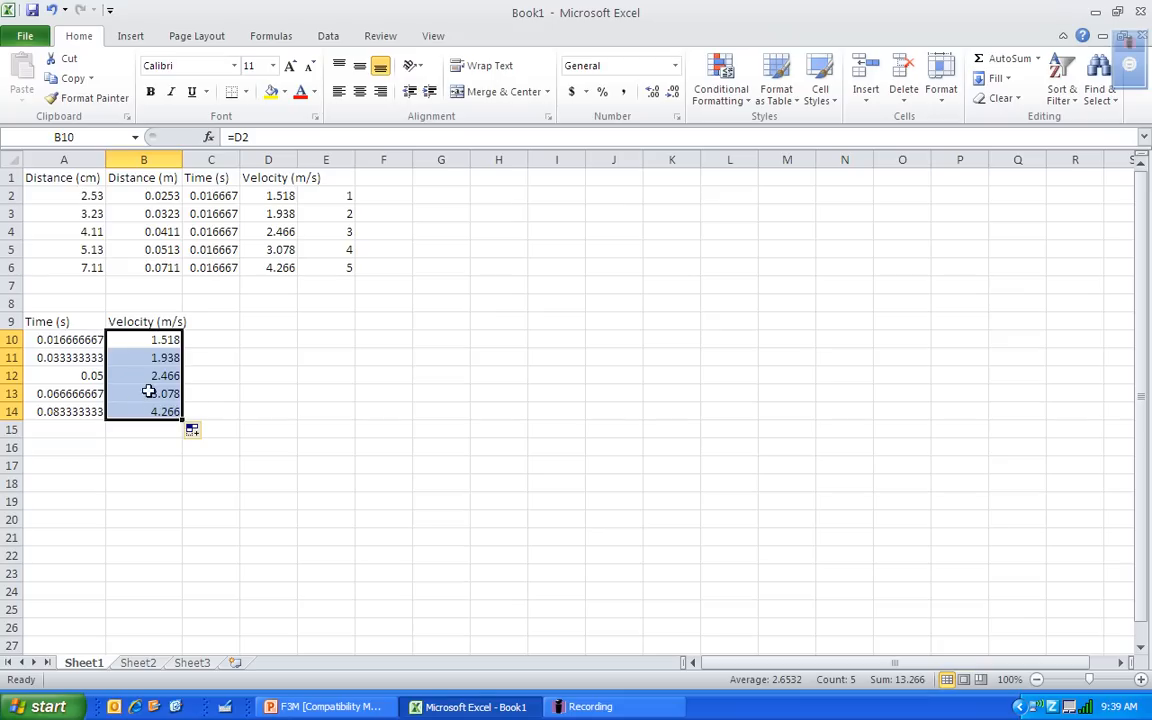
Insert a markers-only scatter chart from the time and velocity data in A10:B14
left_click(88, 306)
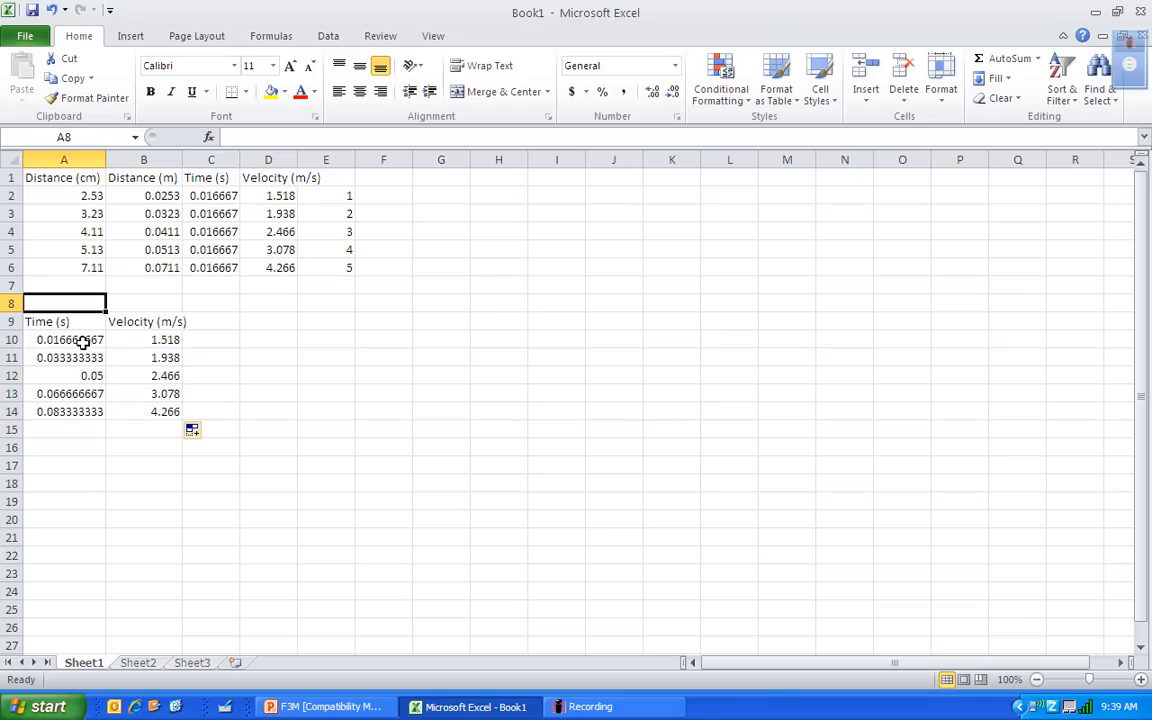
left_click_drag(85, 340, 129, 404)
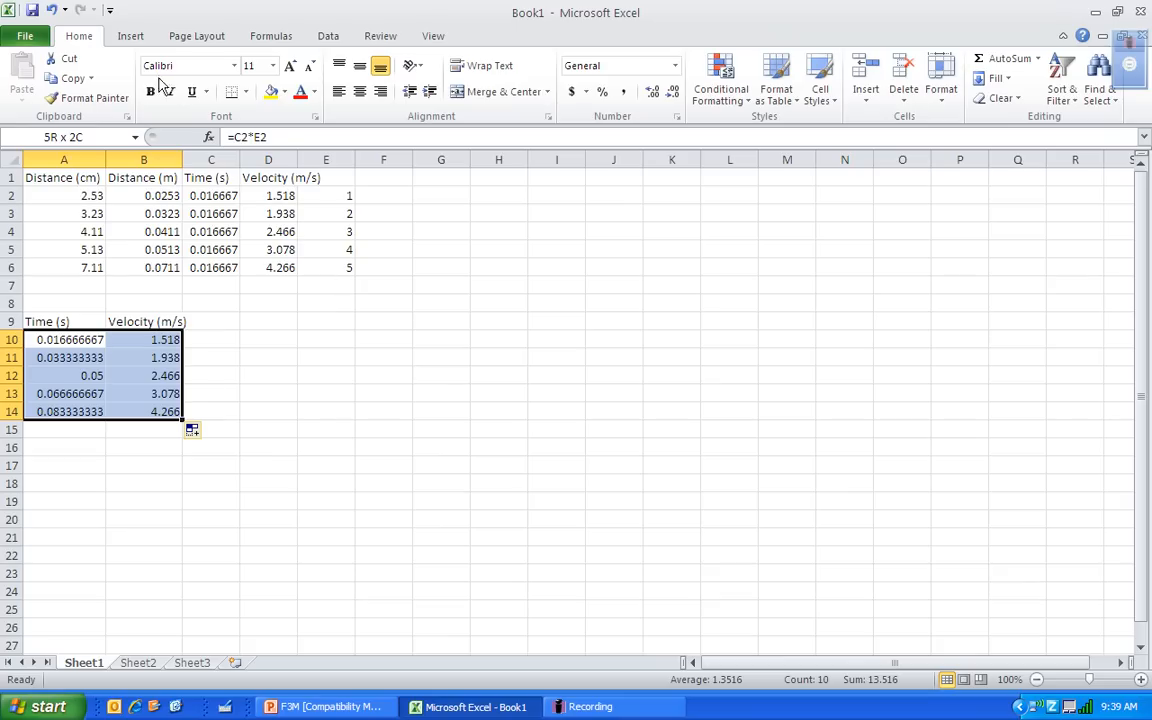
left_click(130, 37)
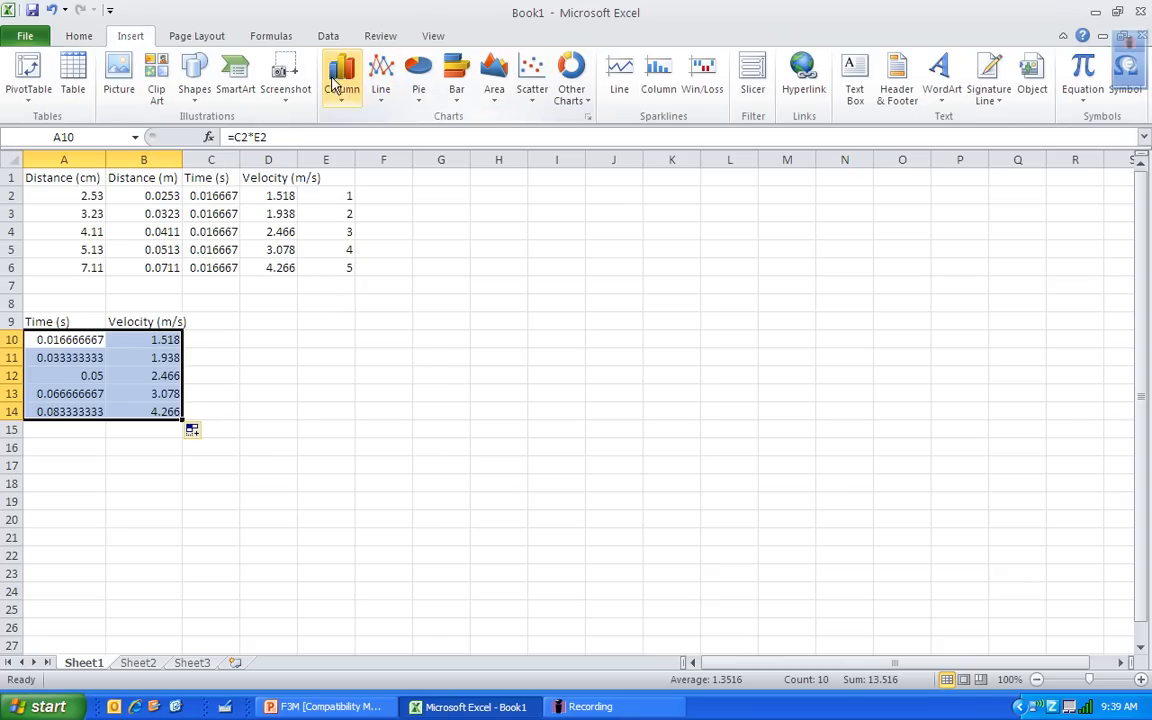
left_click(532, 77)
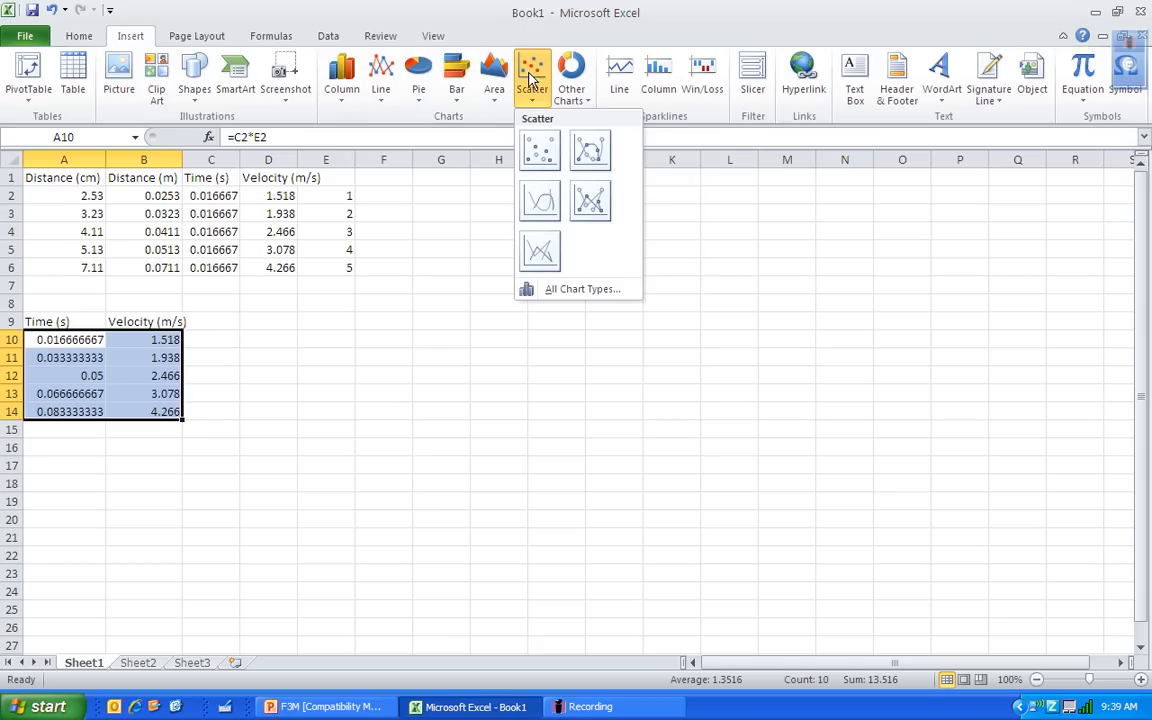
left_click(539, 155)
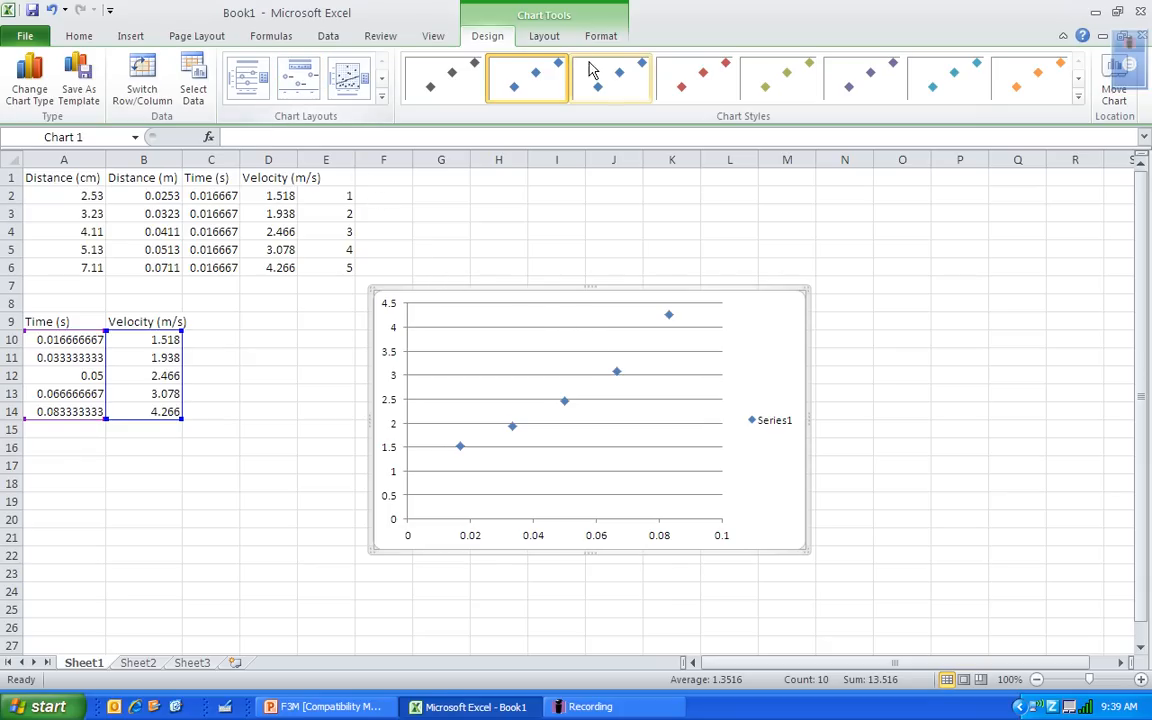
Add a chart title above the plot reading Velocity v. Time for Falling Masses
left_click(541, 40)
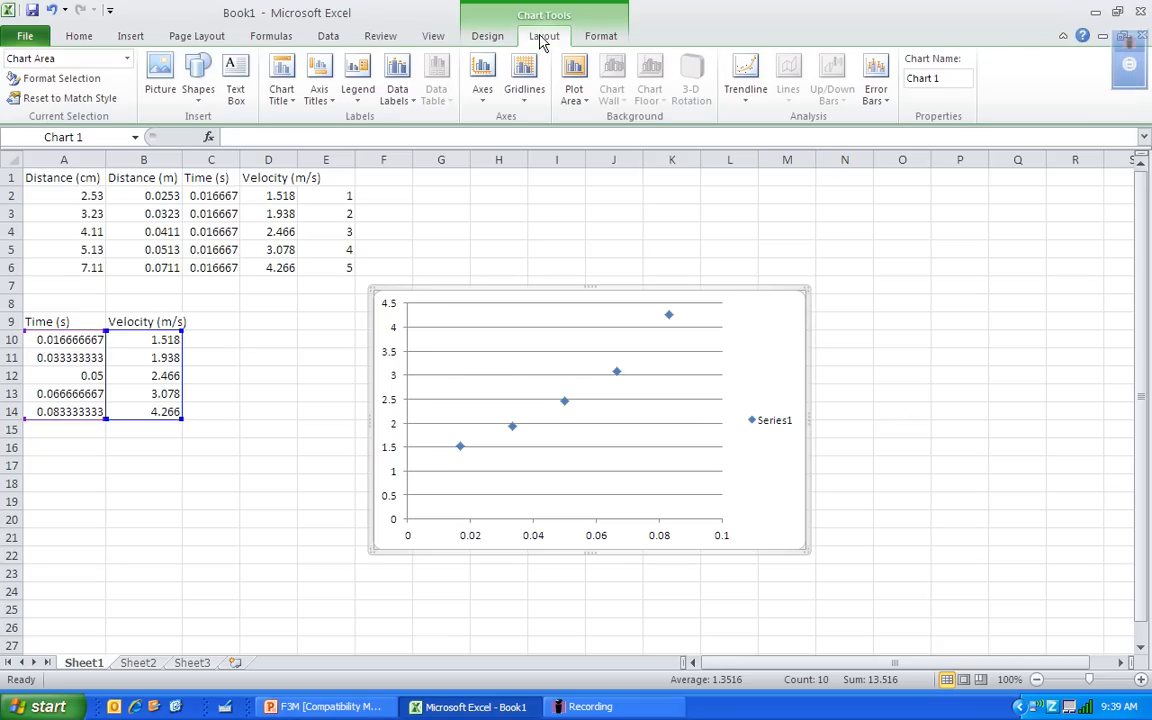
left_click(282, 96)
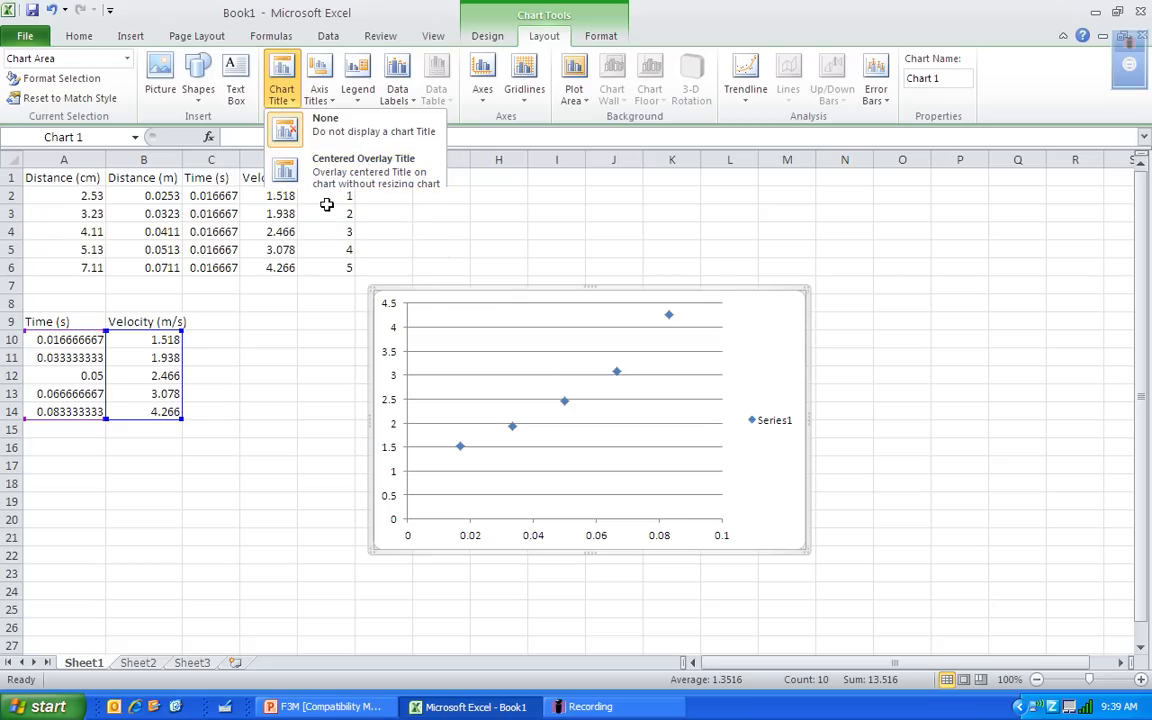
key("Escape")
double_click(590, 314)
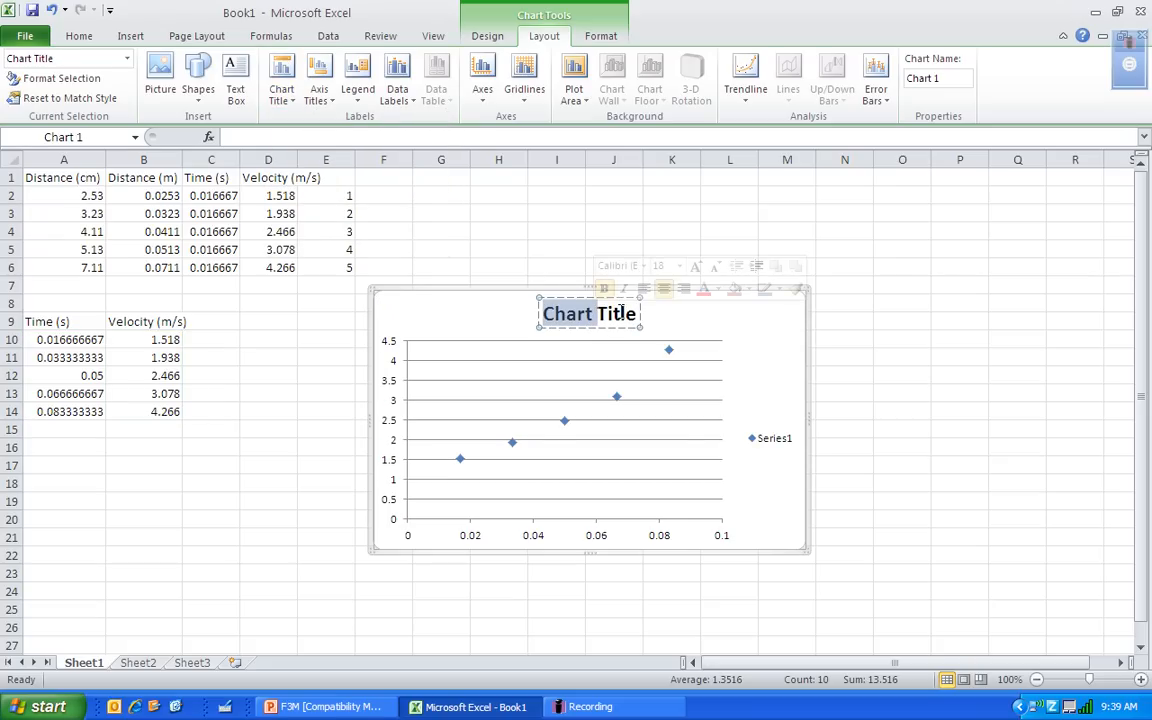
key("Delete")
key("Delete")
key("Delete")
key("Delete")
key("Delete")
key("Delete")
key("Delete")
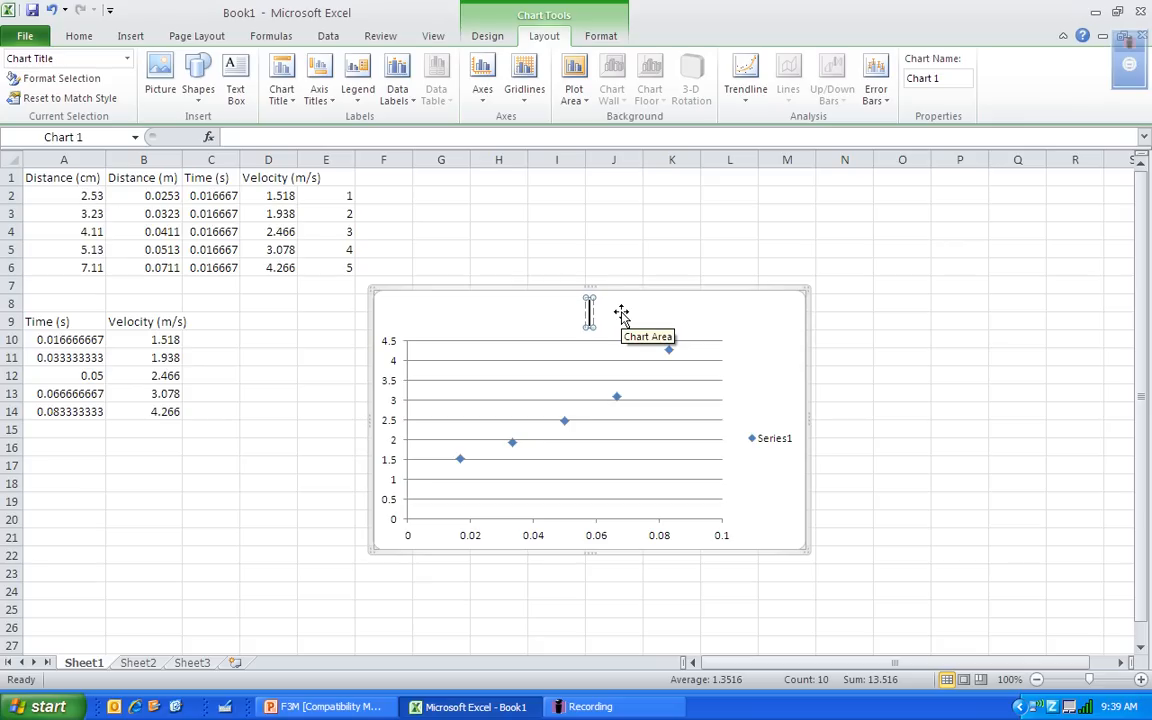
type("Veloc")
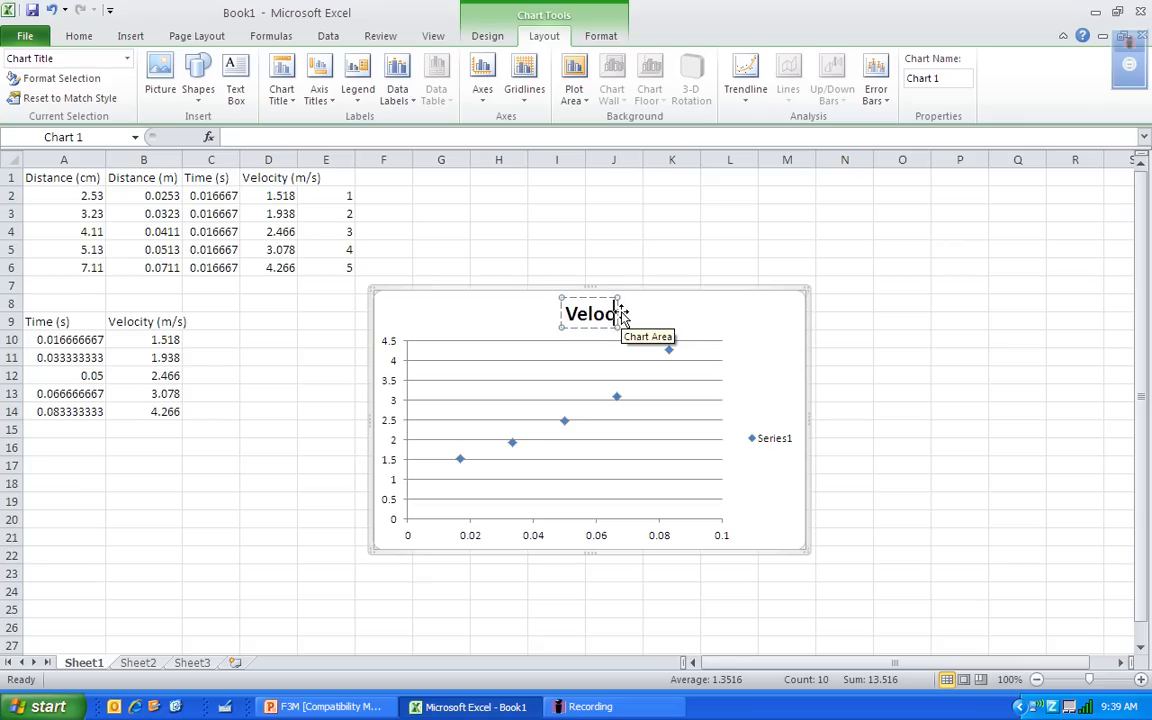
type("ity v. Time for")
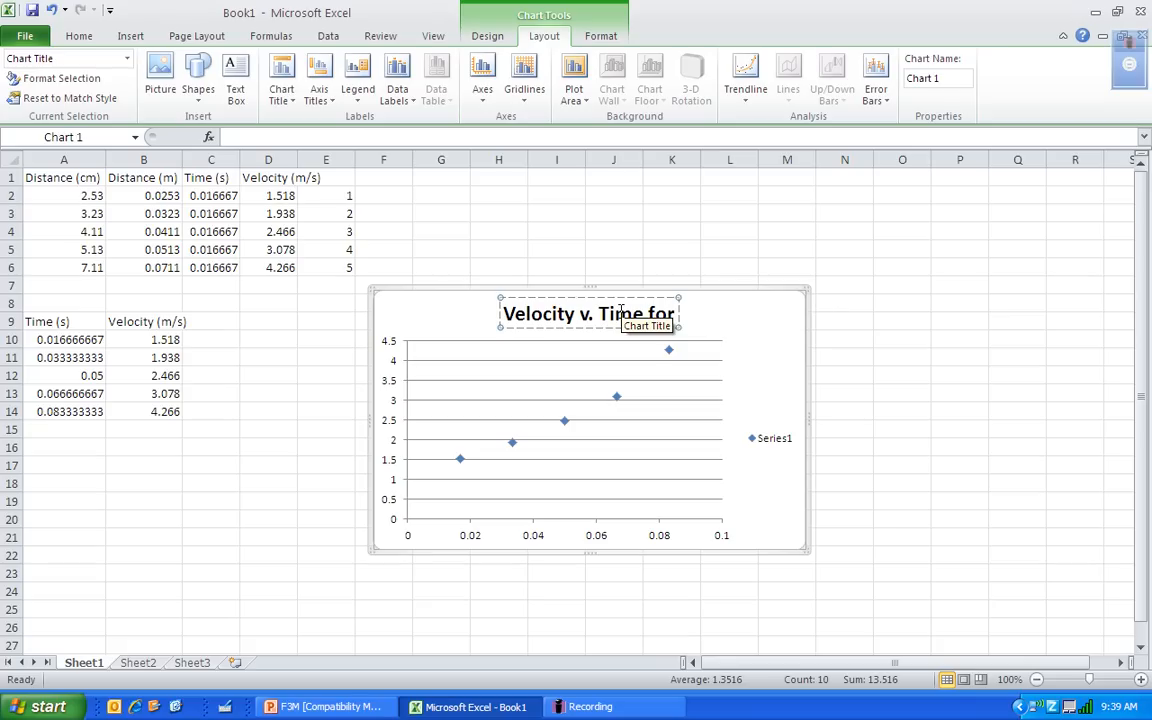
type("Falling")
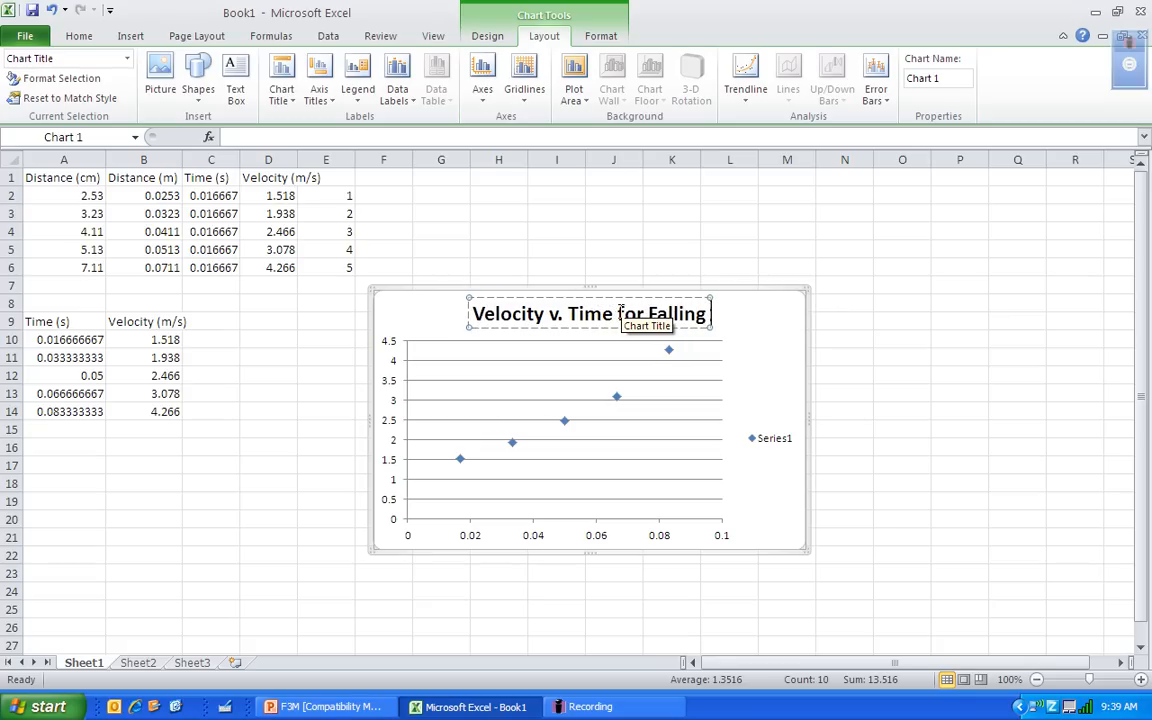
type(" Masses")
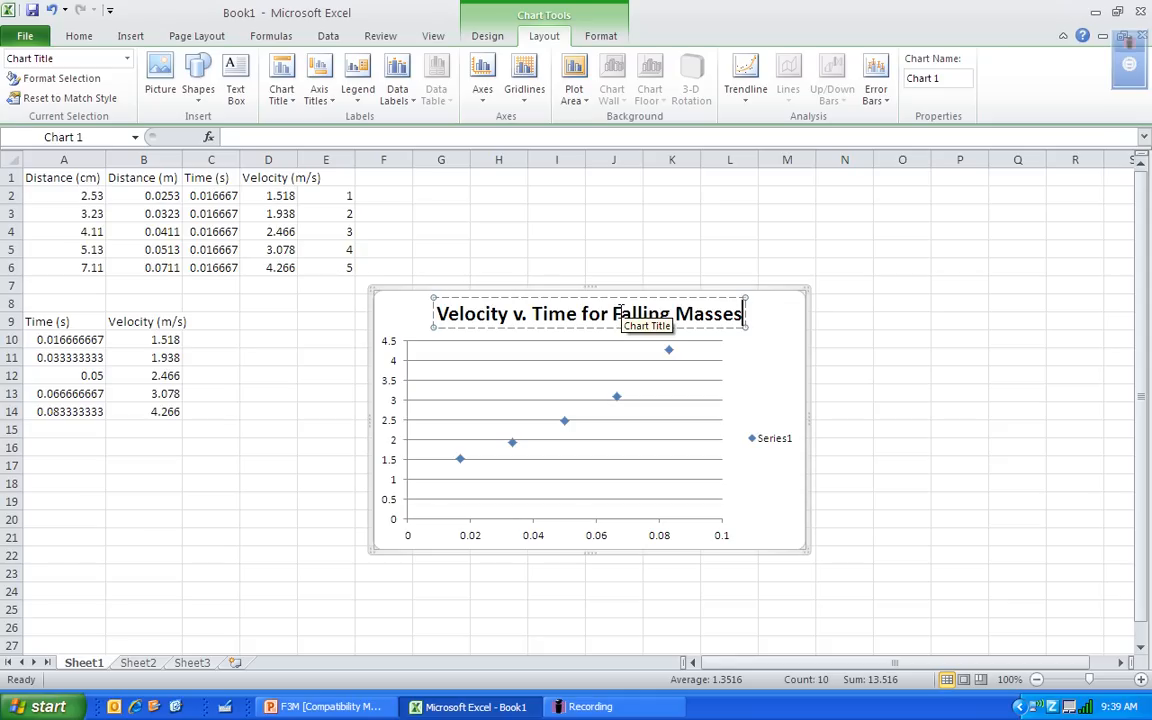
Reword the end of the chart title from Falling Masses to 50g Mass
key("Left")
key("Left")
key("Left")
key("Right")
key("Delete")
key("Delete")
key("Left")
key("Left")
key("Left")
key("Left")
key("Left")
key("BackSpace")
key("BackSpace")
key("BackSpace")
key("BackSpace")
key("BackSpace")
key("BackSpace")
key("BackSpace")
type("50")
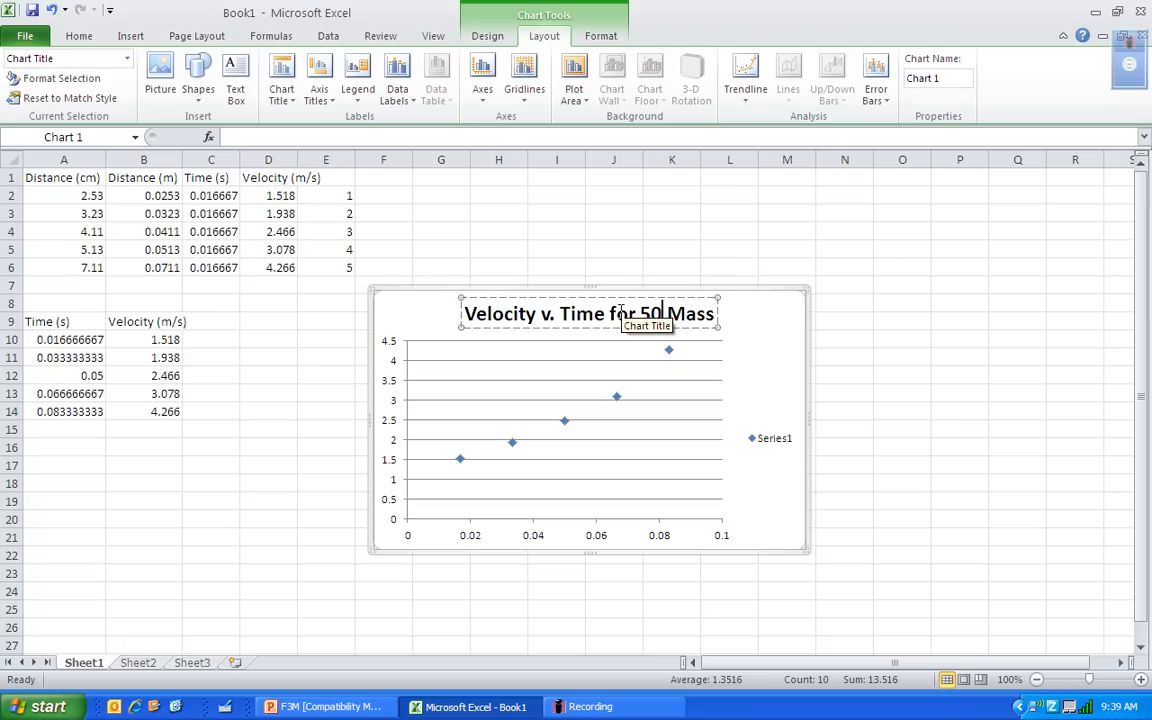
type("g")
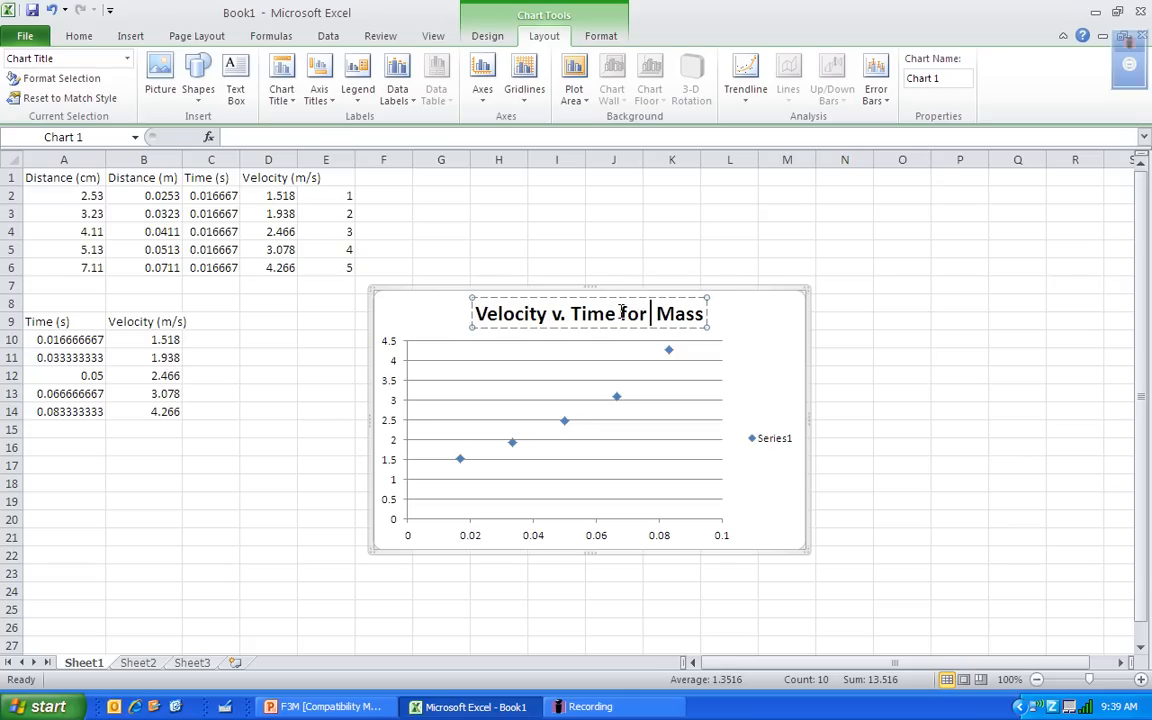
Restore the chart title wording to Velocity v. Time for Falling Masses
type("Falling")
key("Right")
key("Right")
key("Right")
key("Right")
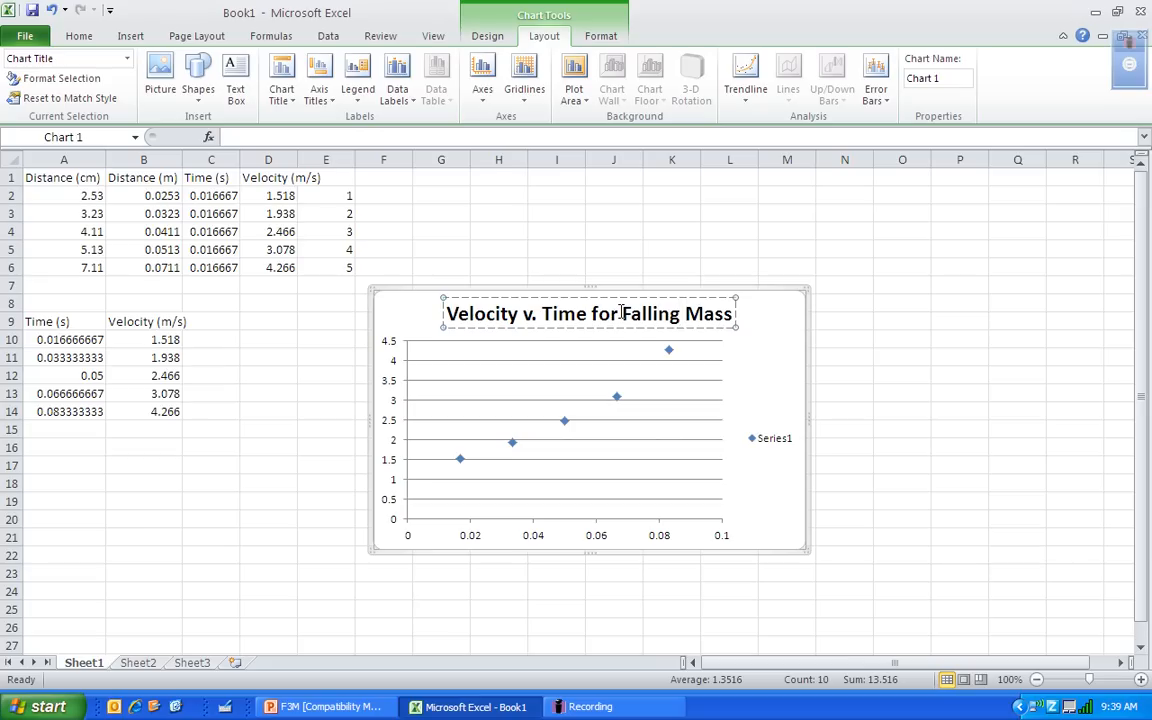
type("e")
key("BackSpace")
key("End")
type("es")
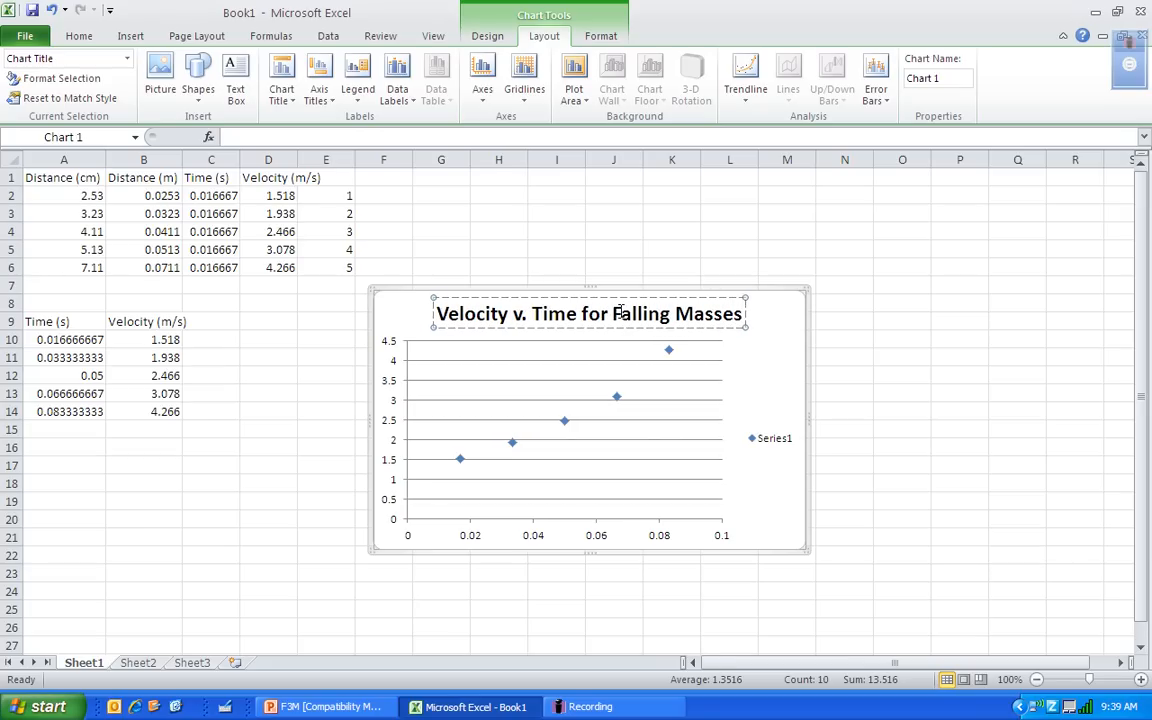
left_click(776, 395)
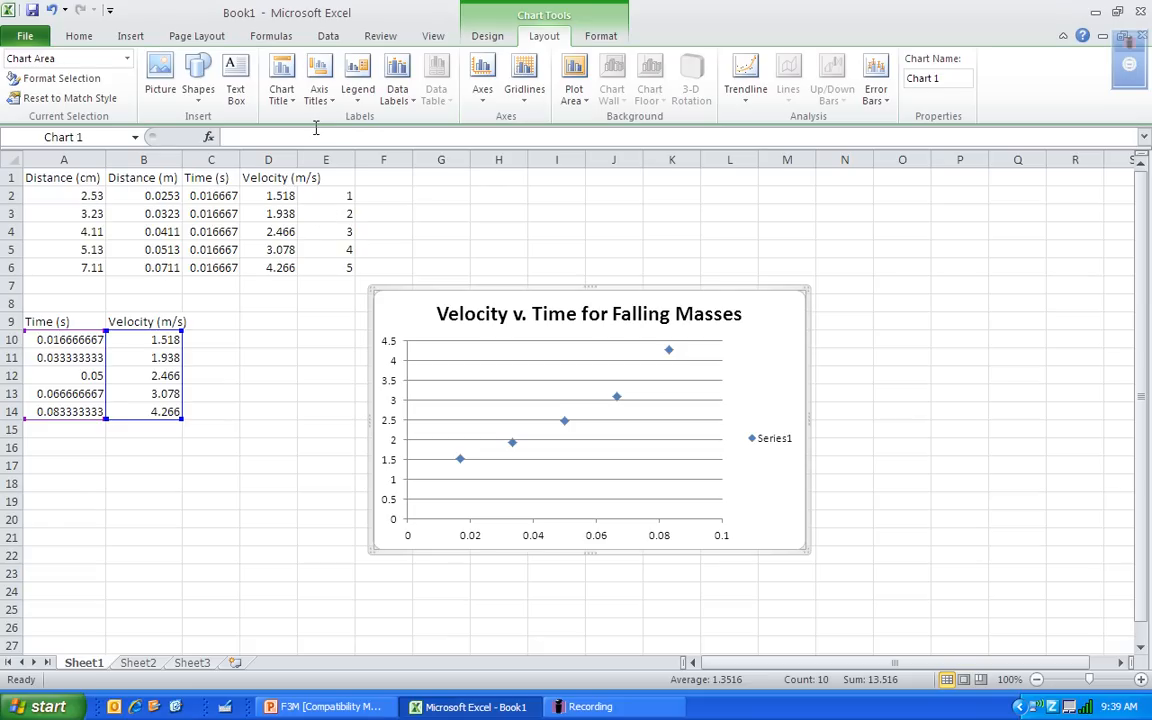
Add a title below the chart's horizontal axis reading Time (s)
left_click(317, 92)
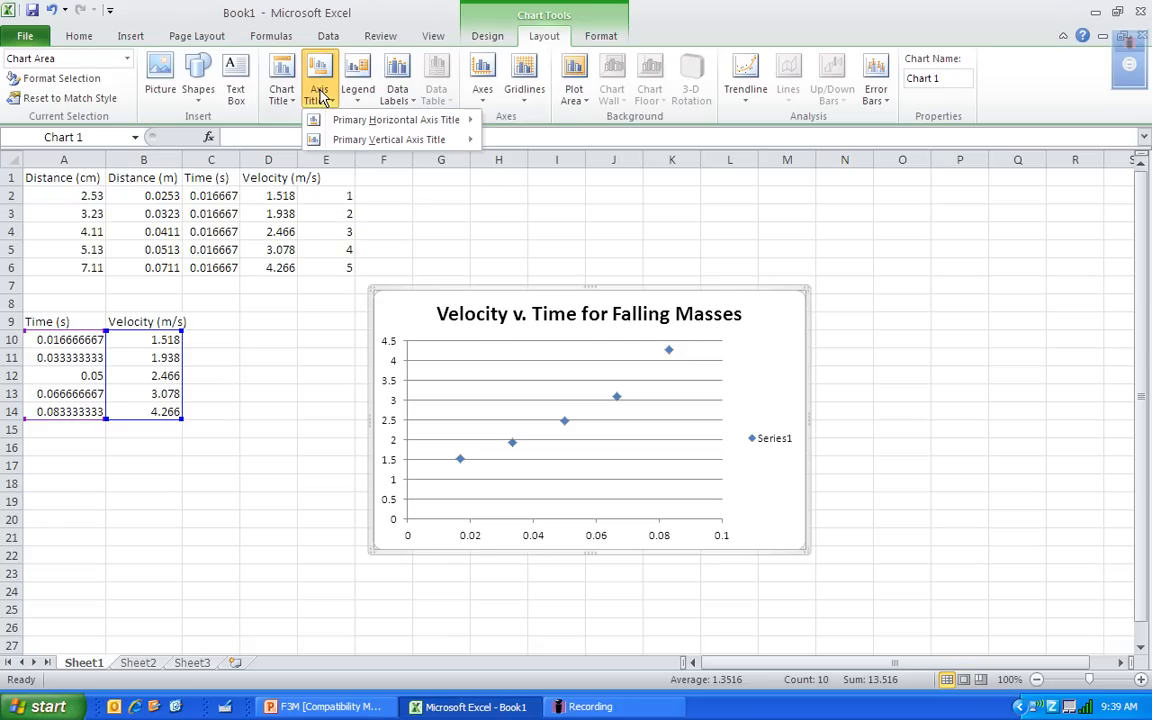
mouse_move(343, 121)
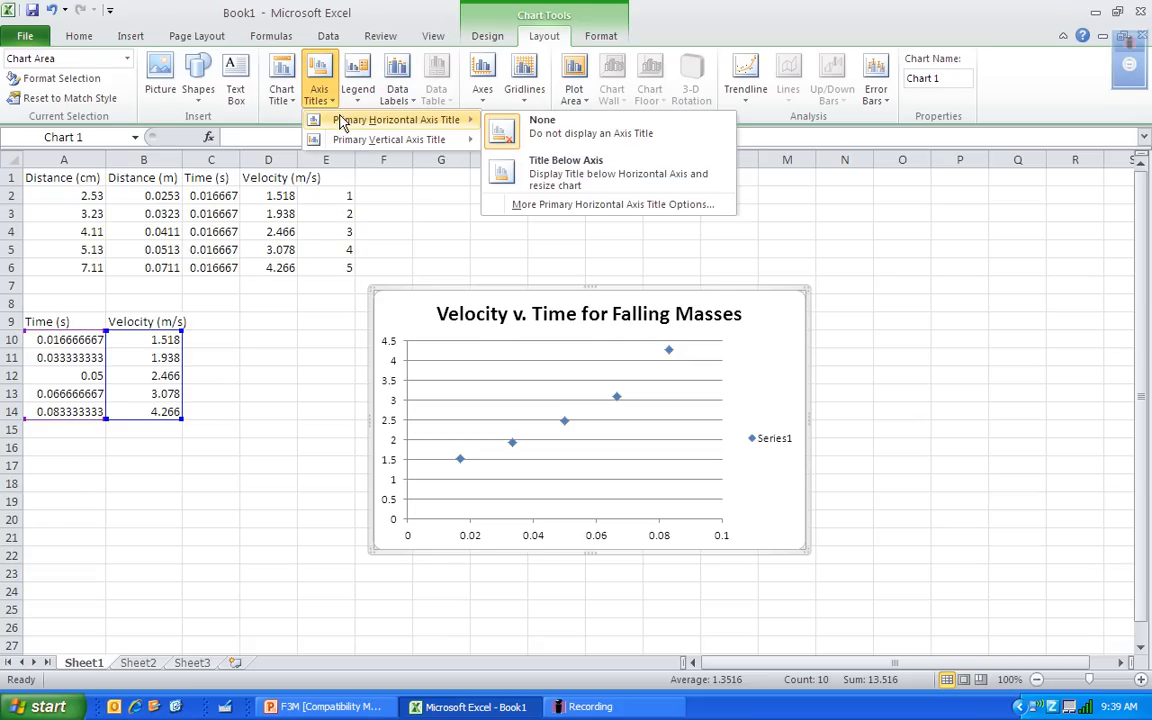
left_click(562, 160)
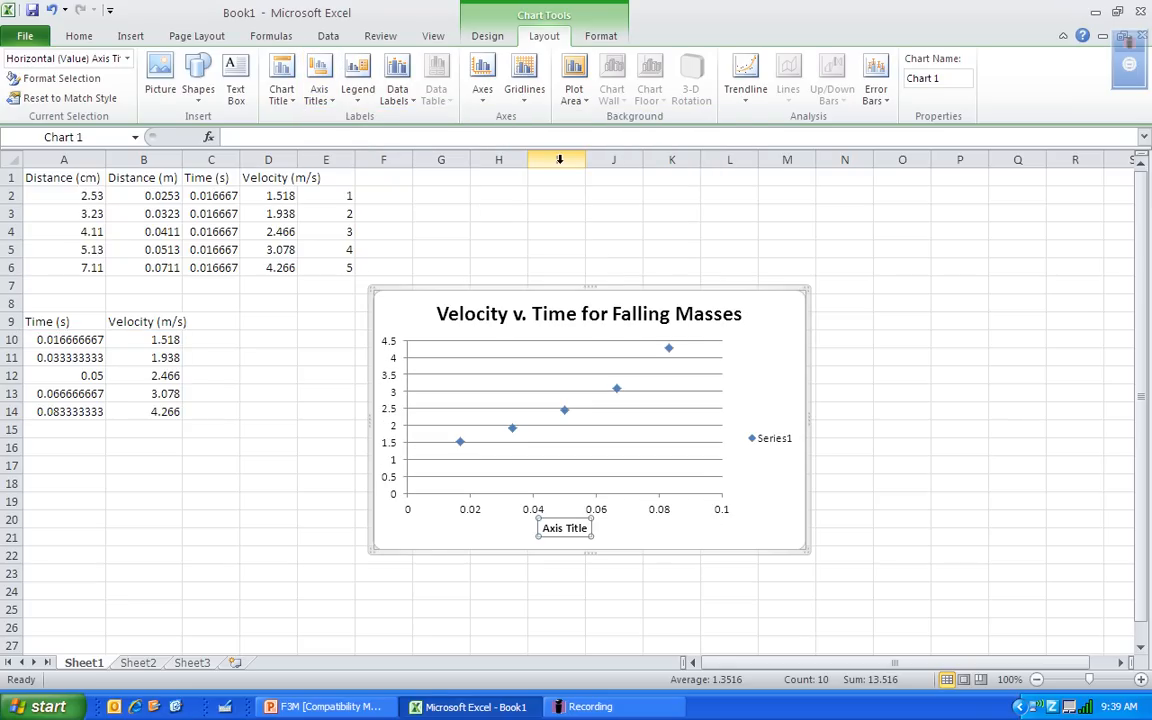
double_click(578, 530)
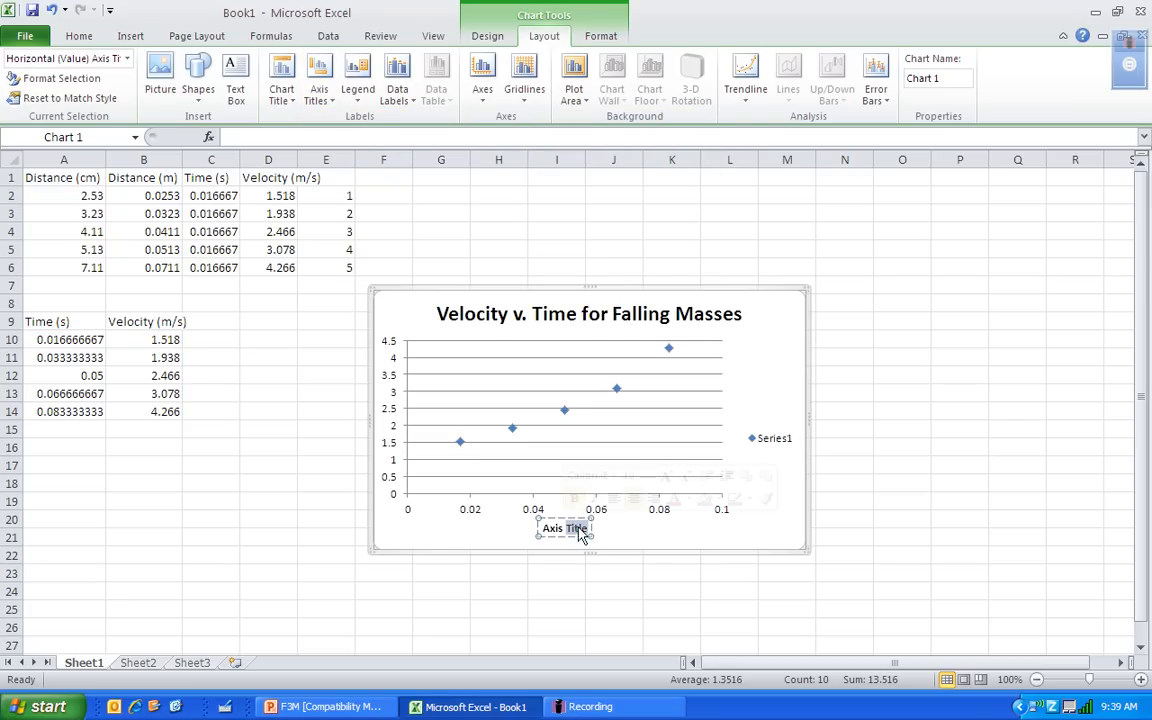
key("BackSpace")
key("BackSpace")
key("BackSpace")
key("BackSpace")
key("BackSpace")
key("BackSpace")
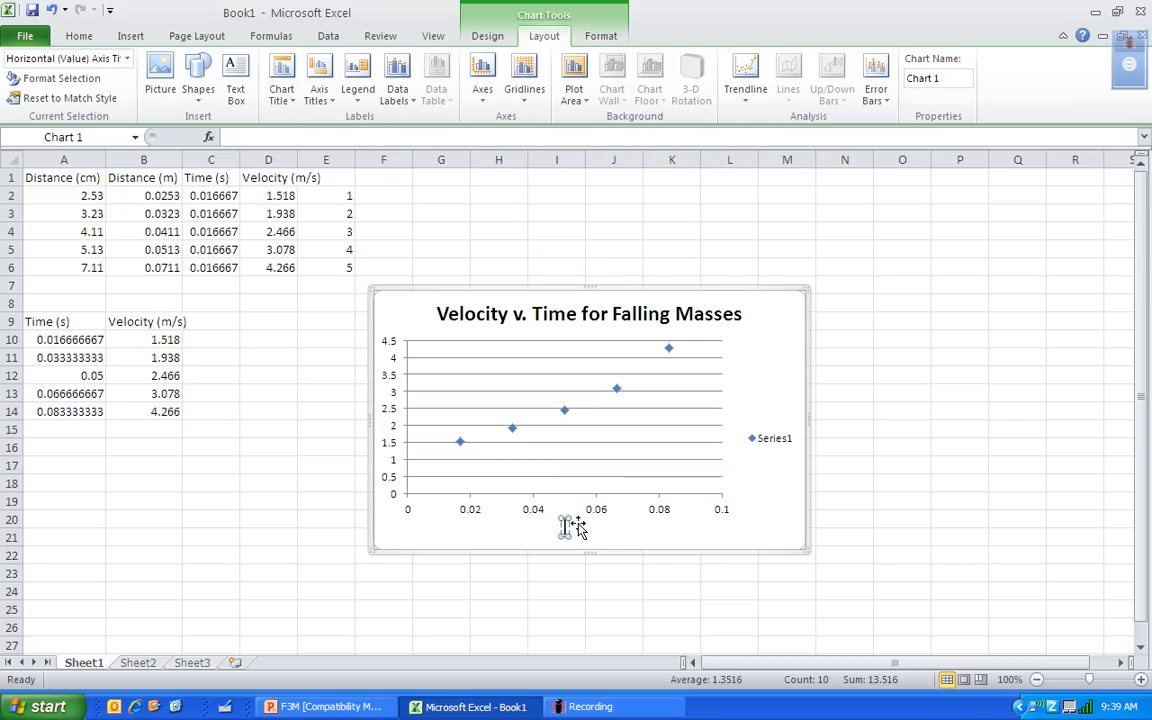
type("Time")
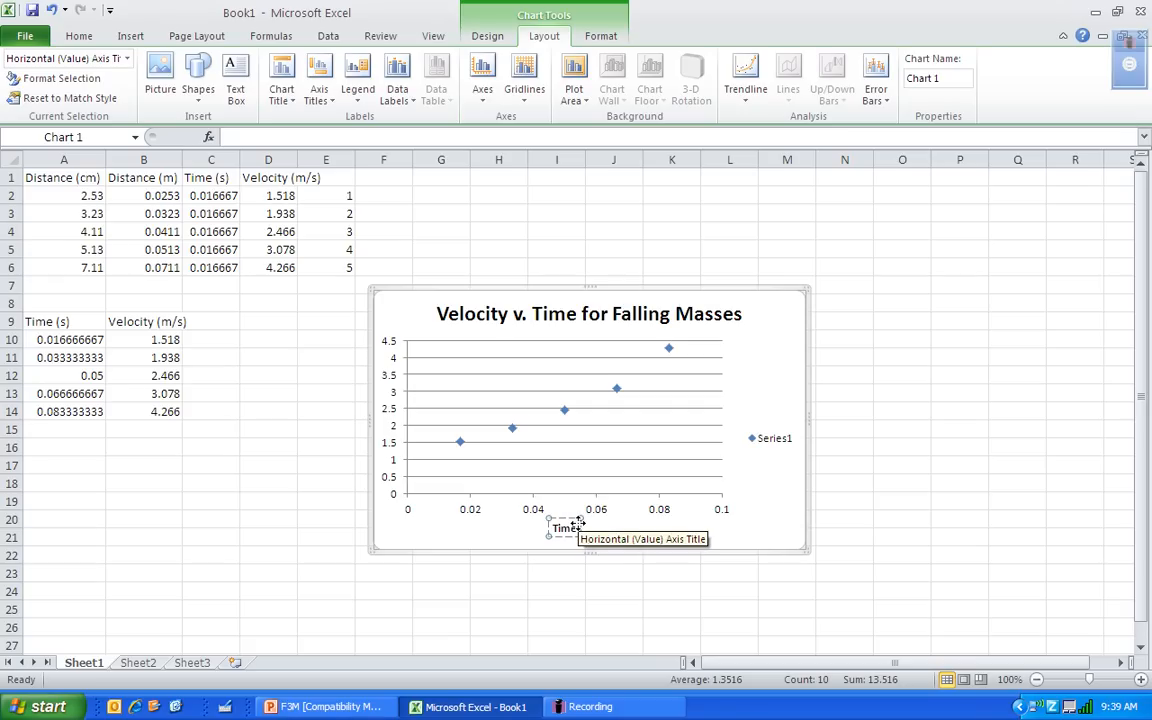
type(" (s)")
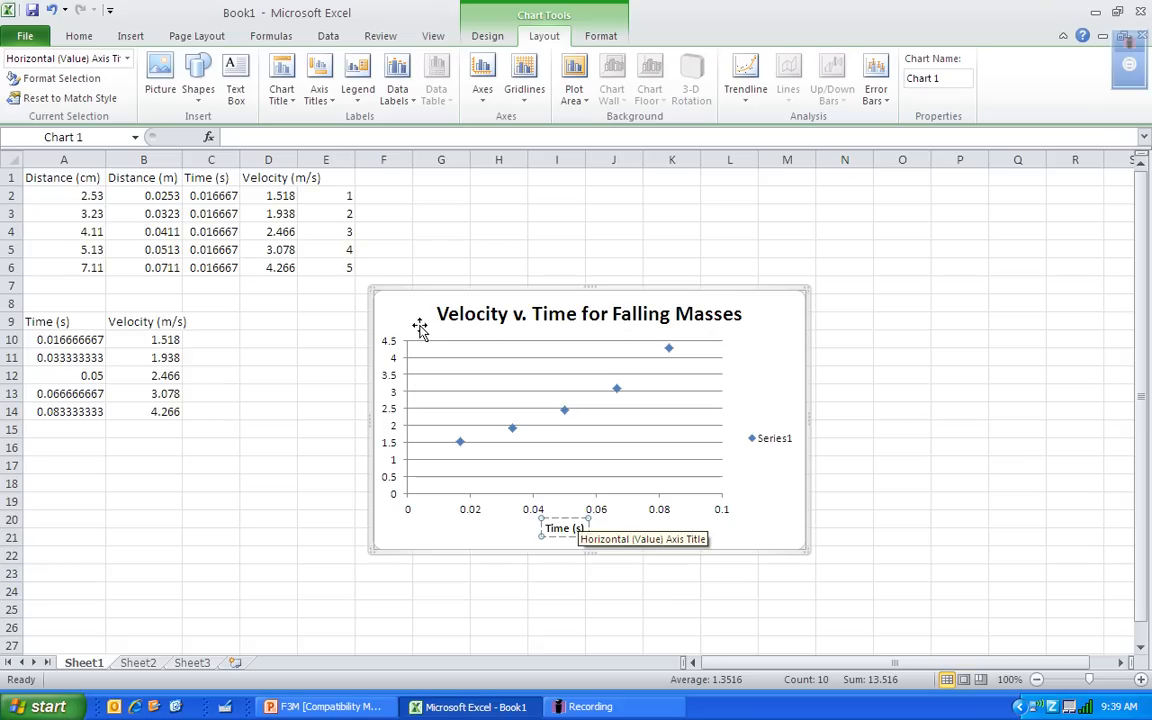
left_click(420, 328)
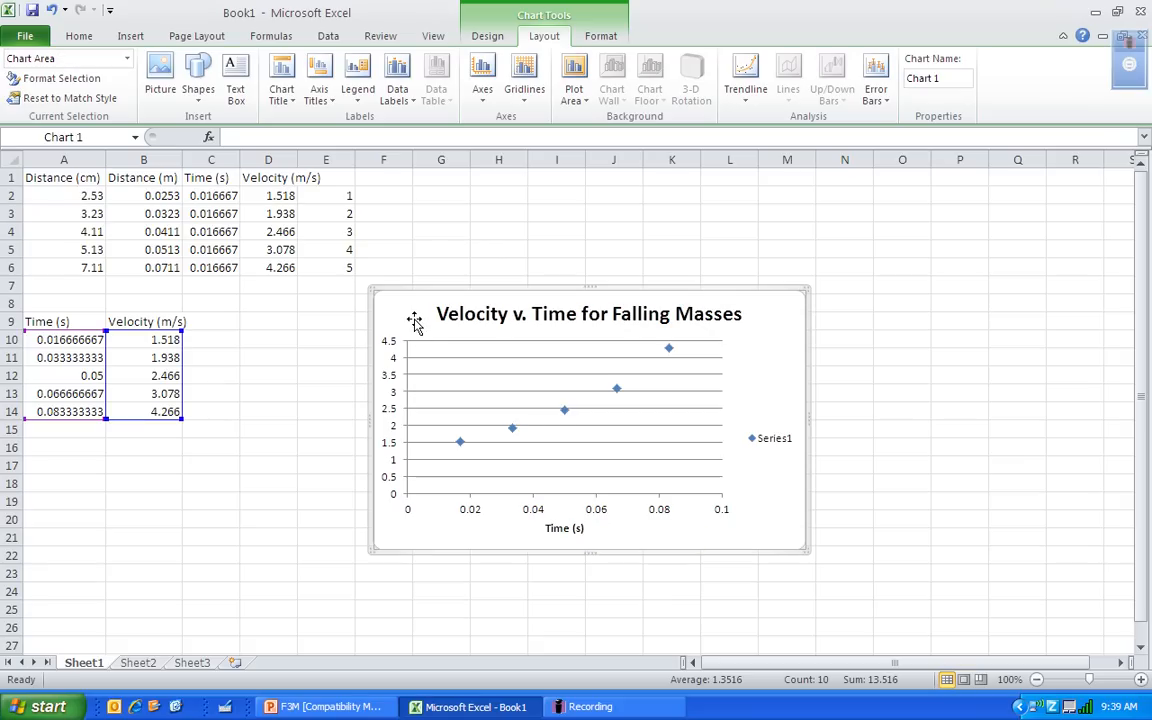
Add a rotated title to the chart's vertical axis reading Velocity (m/s)
left_click(317, 100)
mouse_move(394, 139)
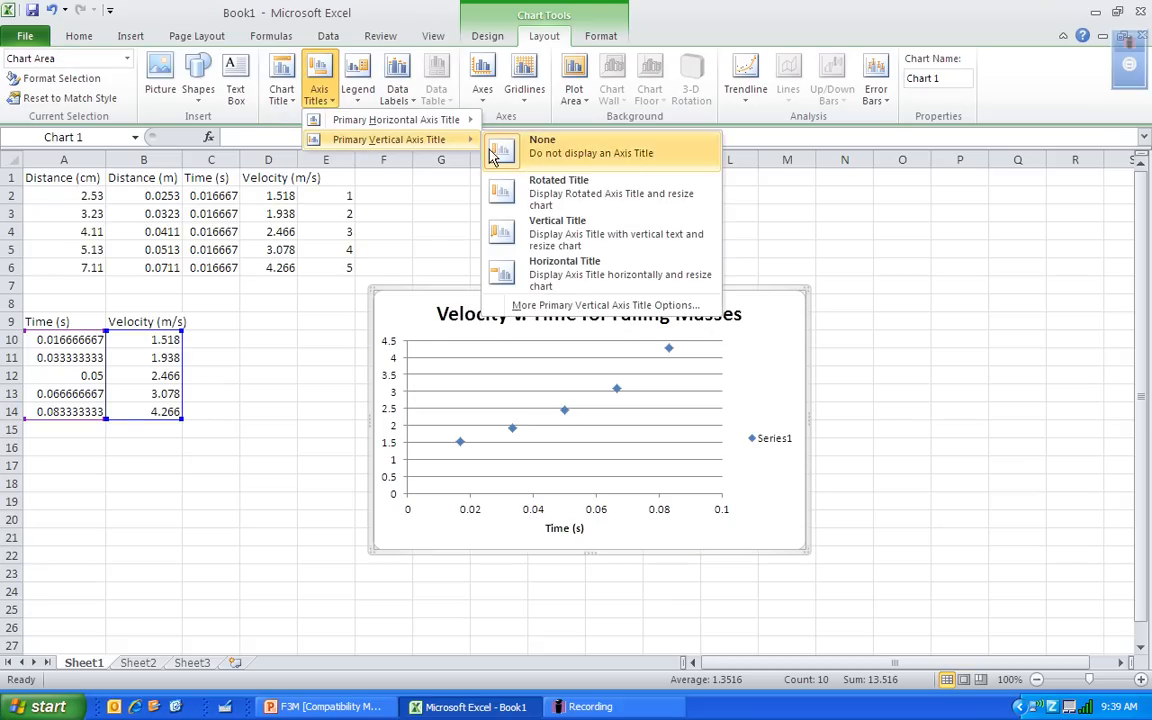
left_click(546, 185)
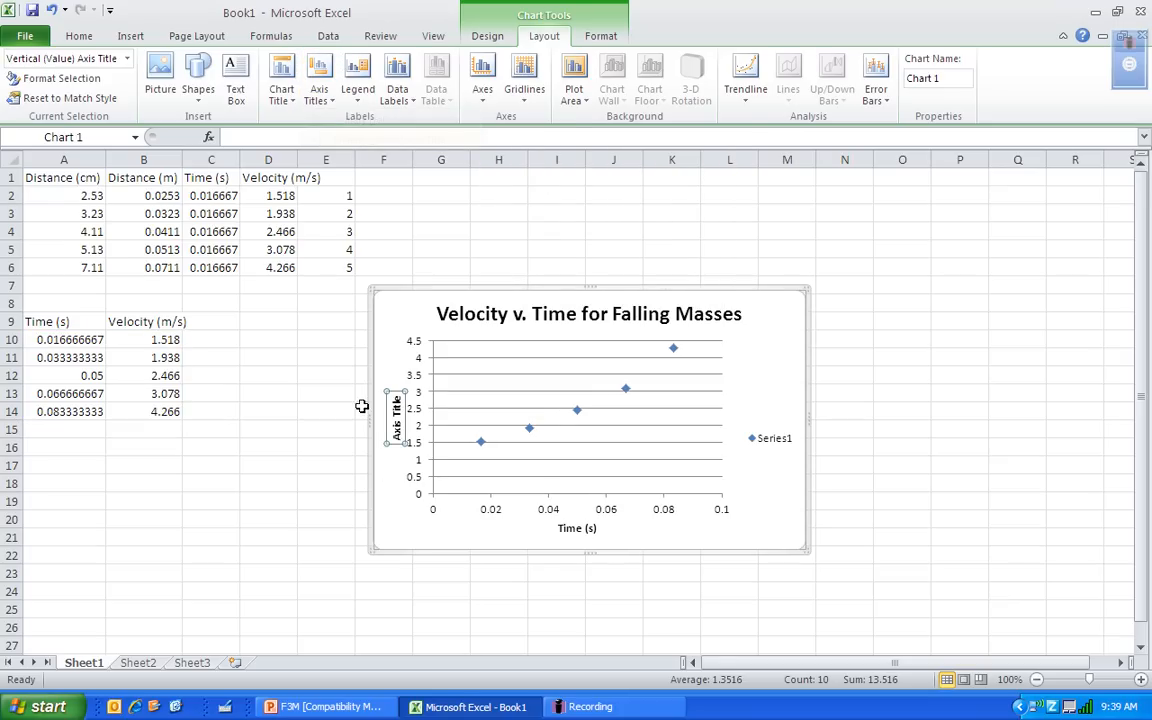
triple_click(395, 406)
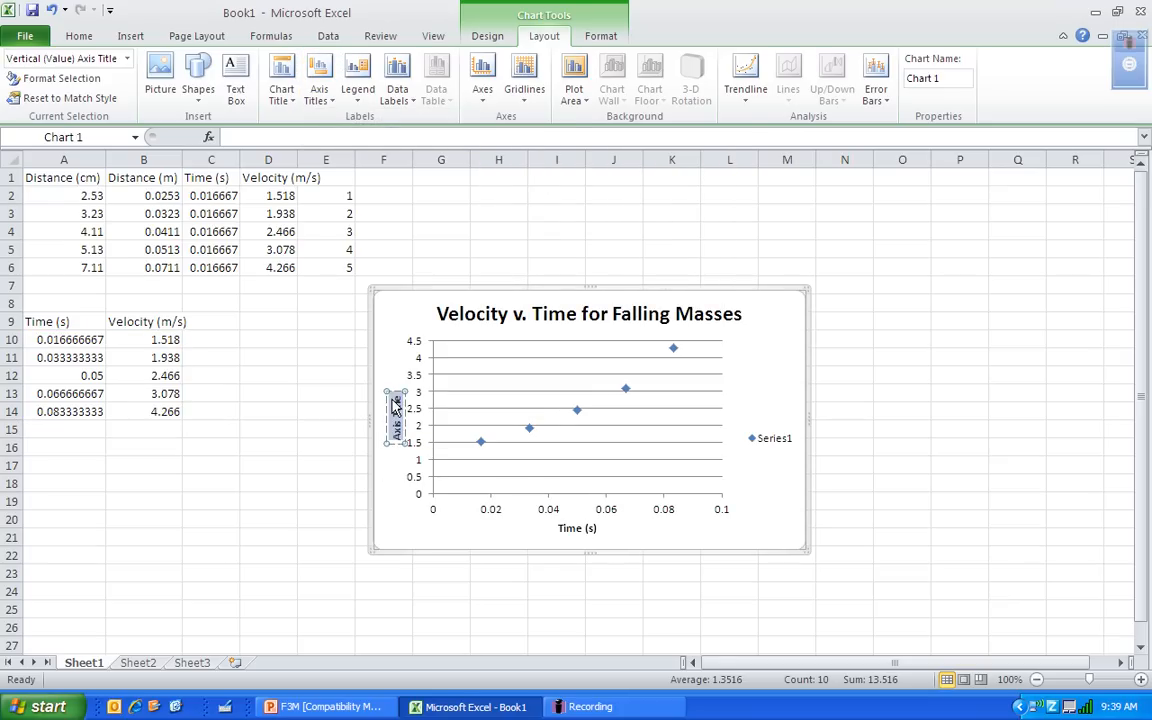
key("BackSpace")
type("Velocity (m/s)")
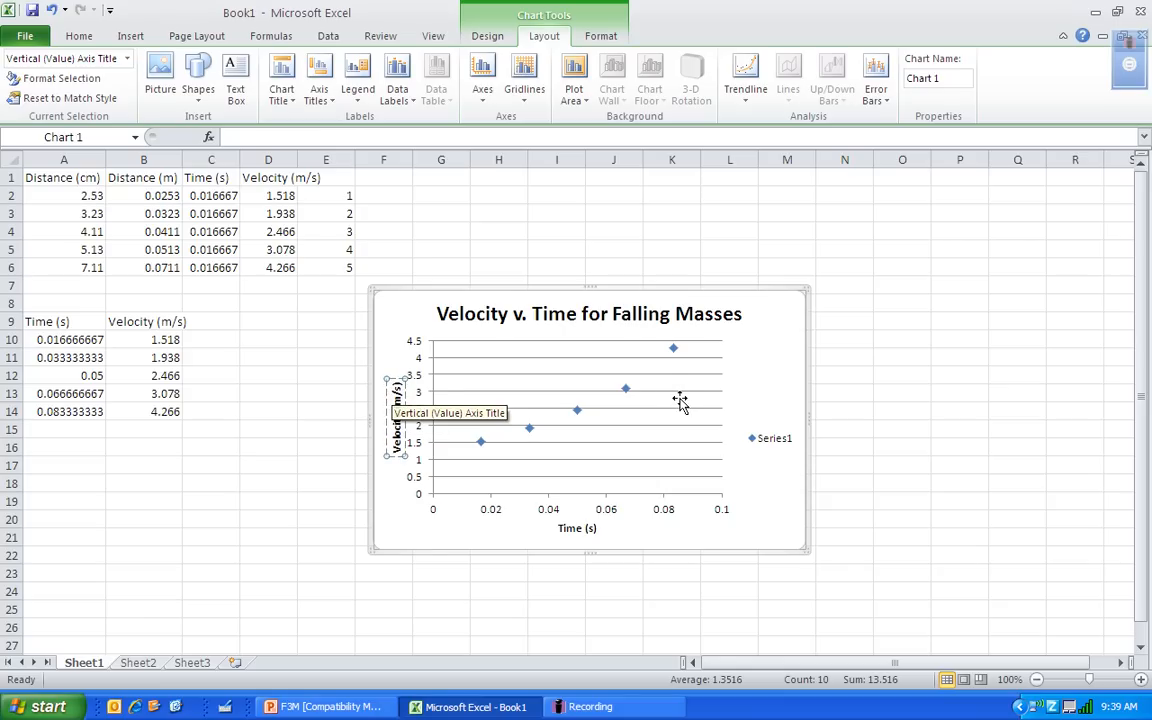
left_click(752, 358)
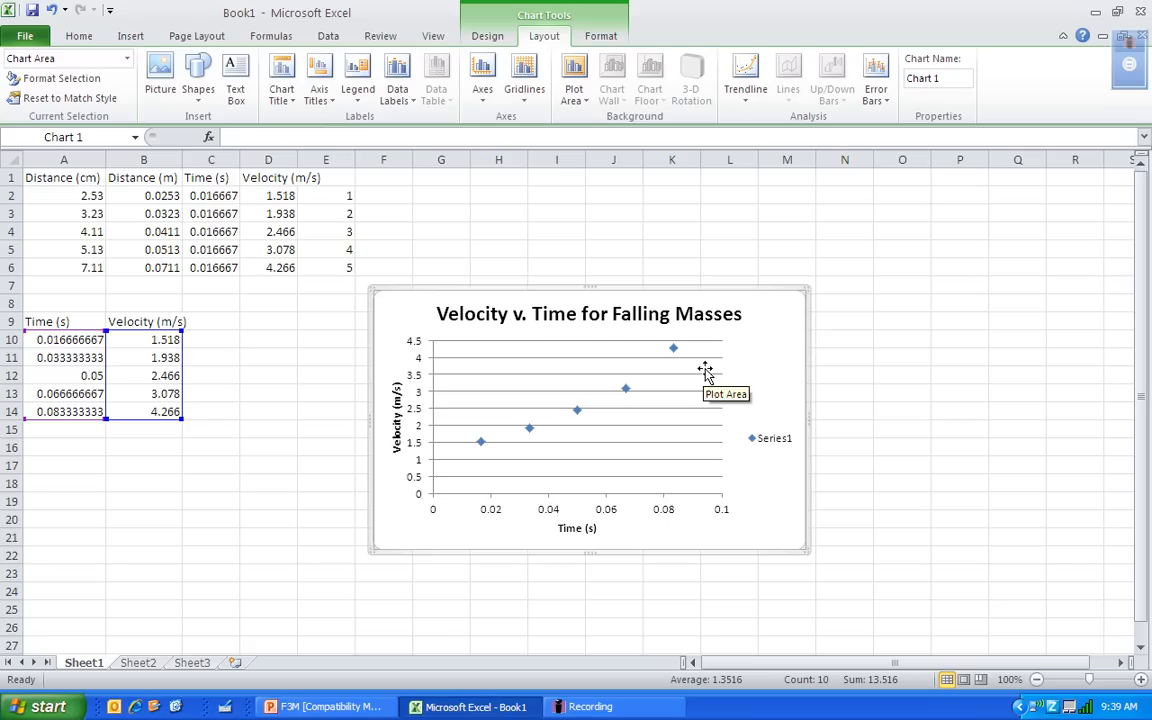
Add a linear trendline to the data series, displaying its equation and R-squared value on the chart
left_click(626, 392)
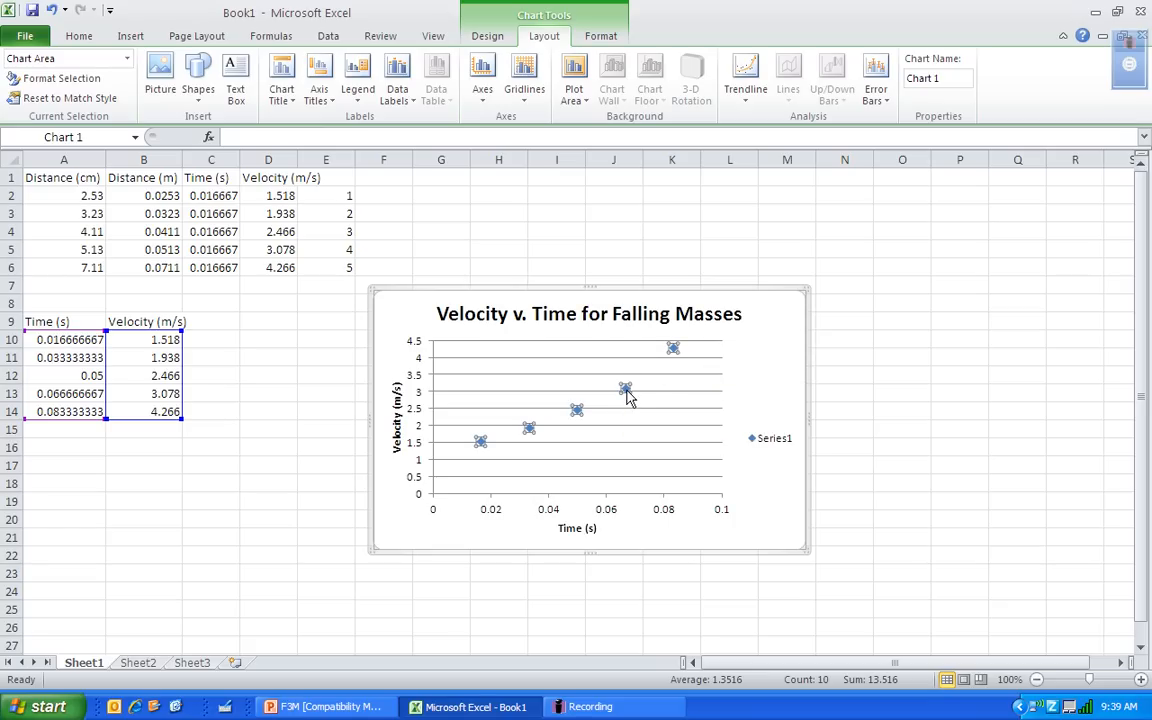
right_click(627, 395)
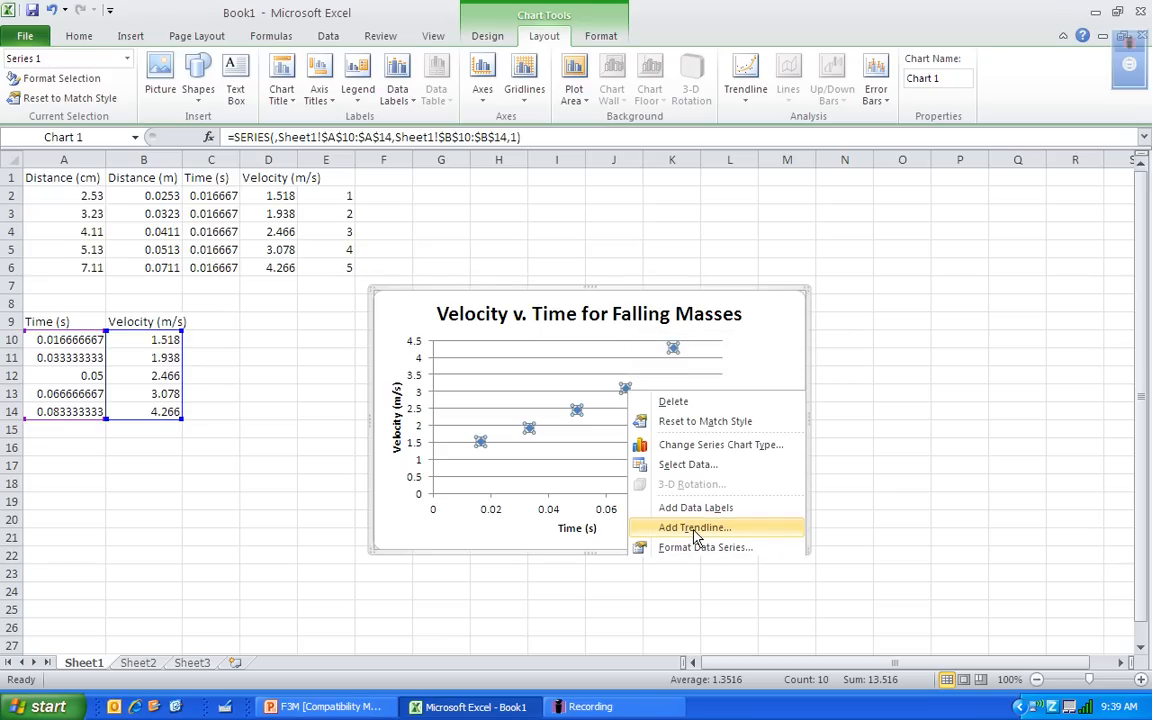
left_click(695, 530)
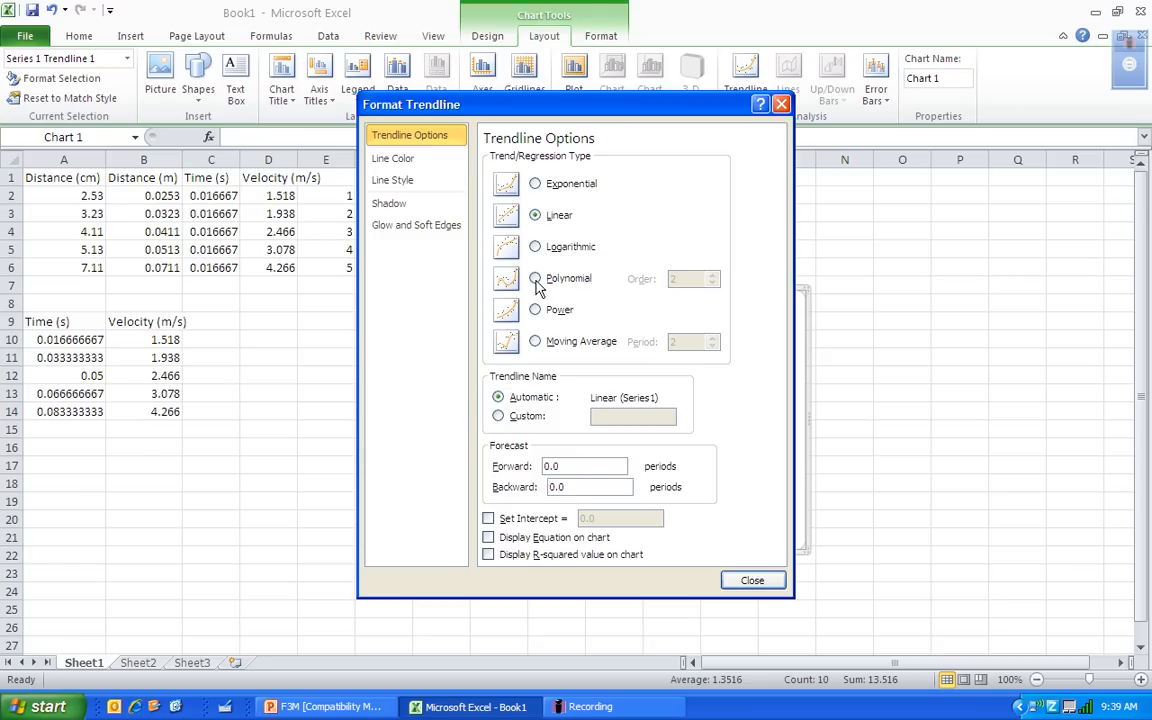
left_click(489, 541)
left_click(488, 555)
left_click(752, 582)
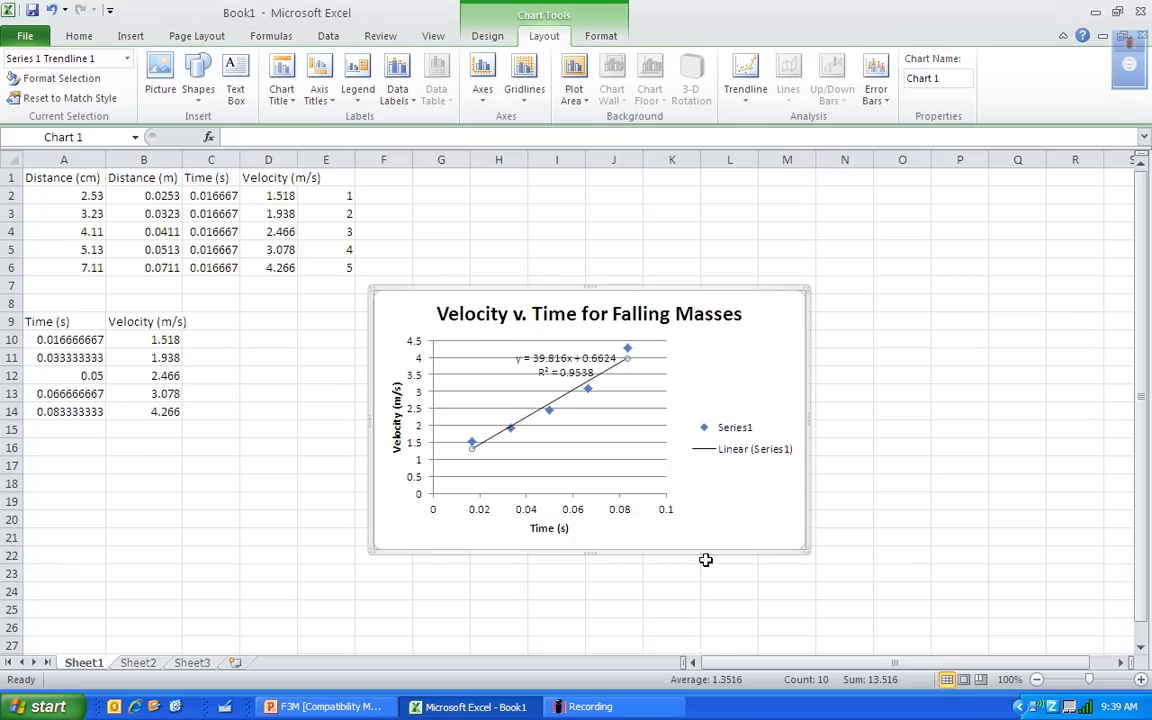
Move the trendline equation and R-squared label off the plotted data into the empty space above the chart legend
left_click_drag(560, 370, 716, 357)
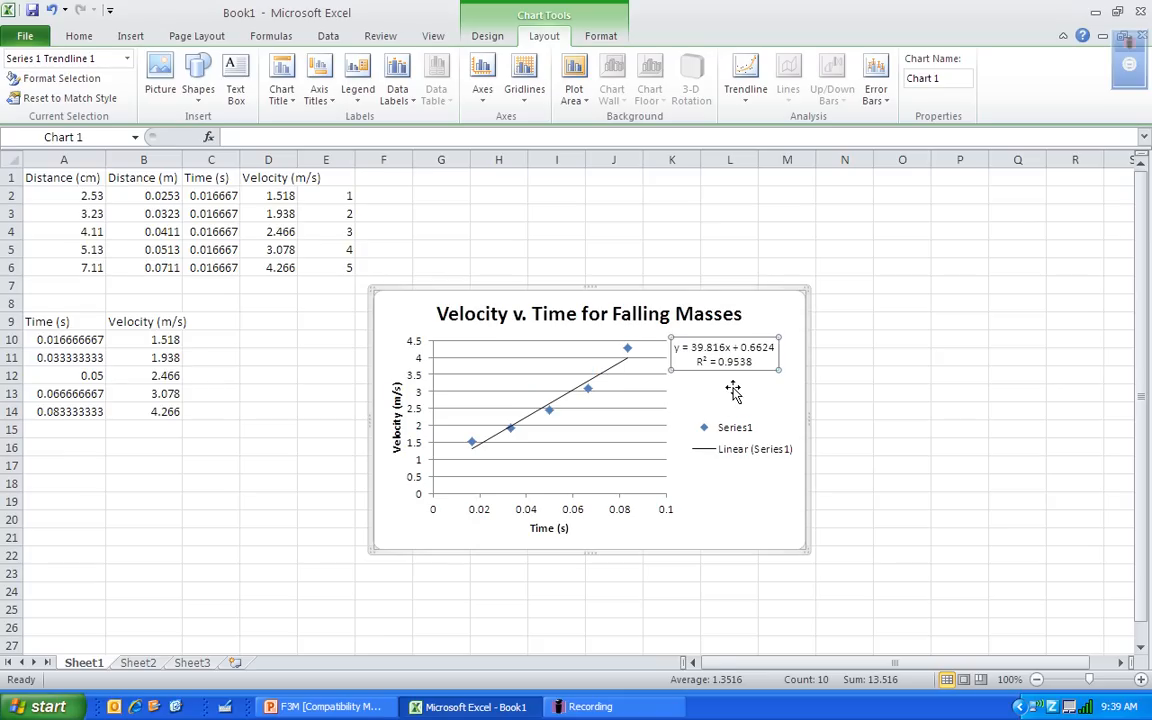
left_click(785, 390)
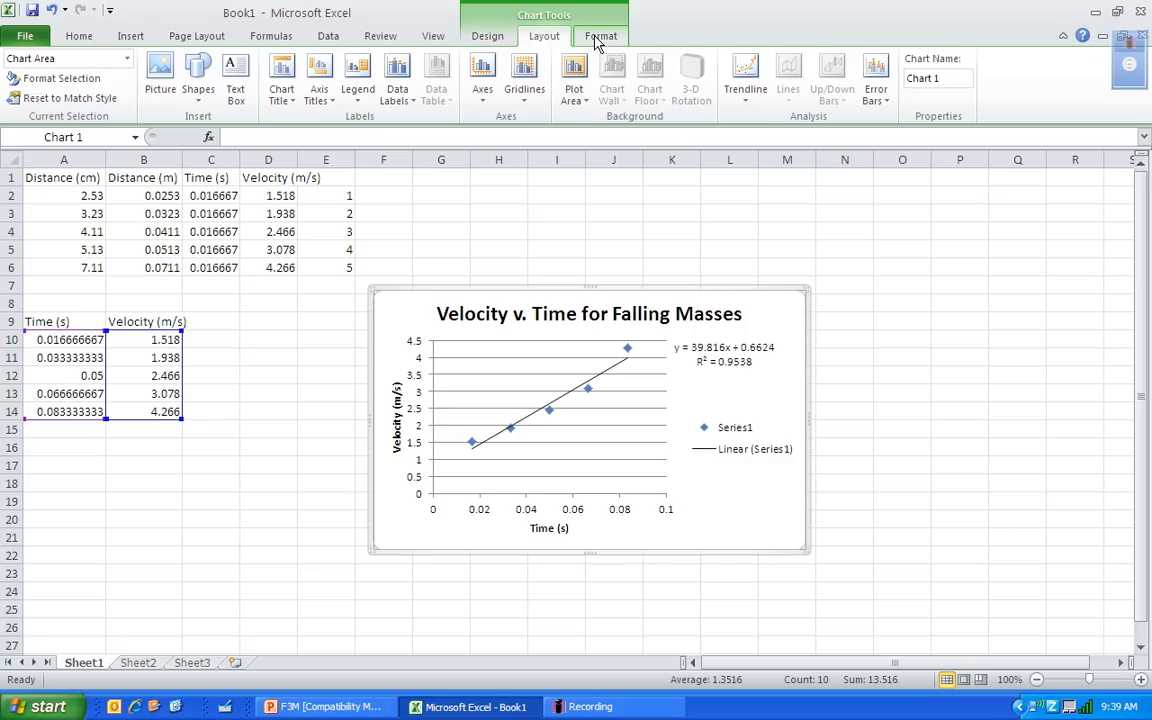
Rename the chart's existing data series as 50g
left_click(597, 40)
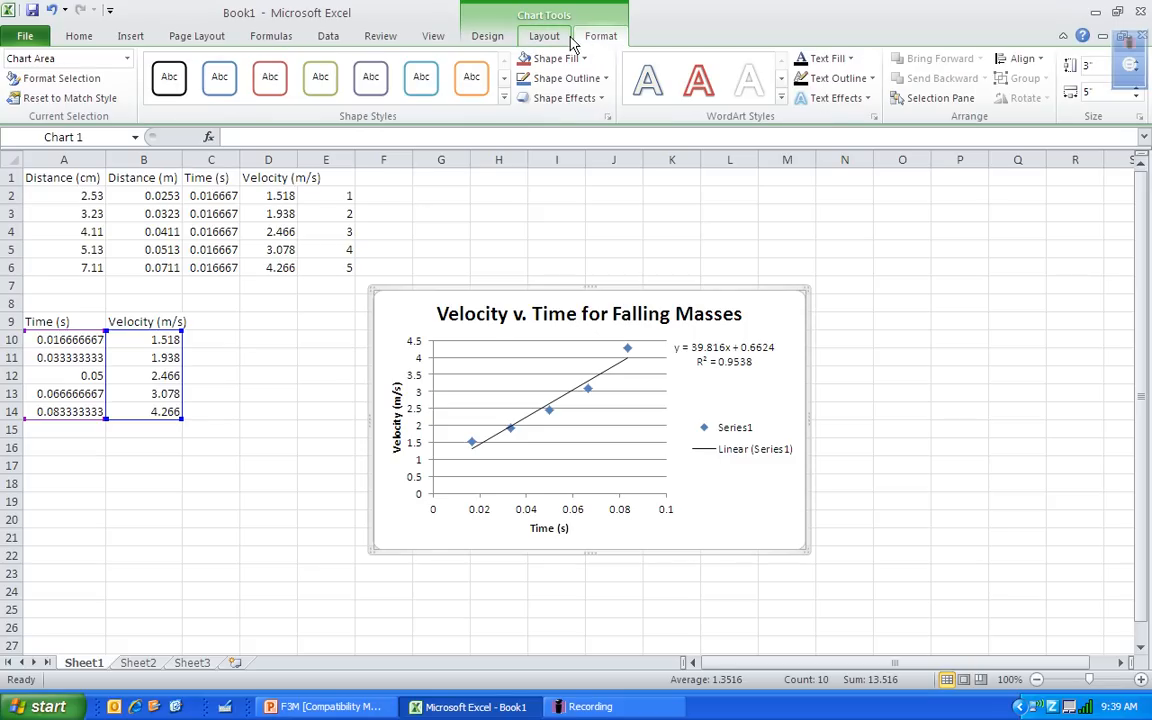
left_click(496, 44)
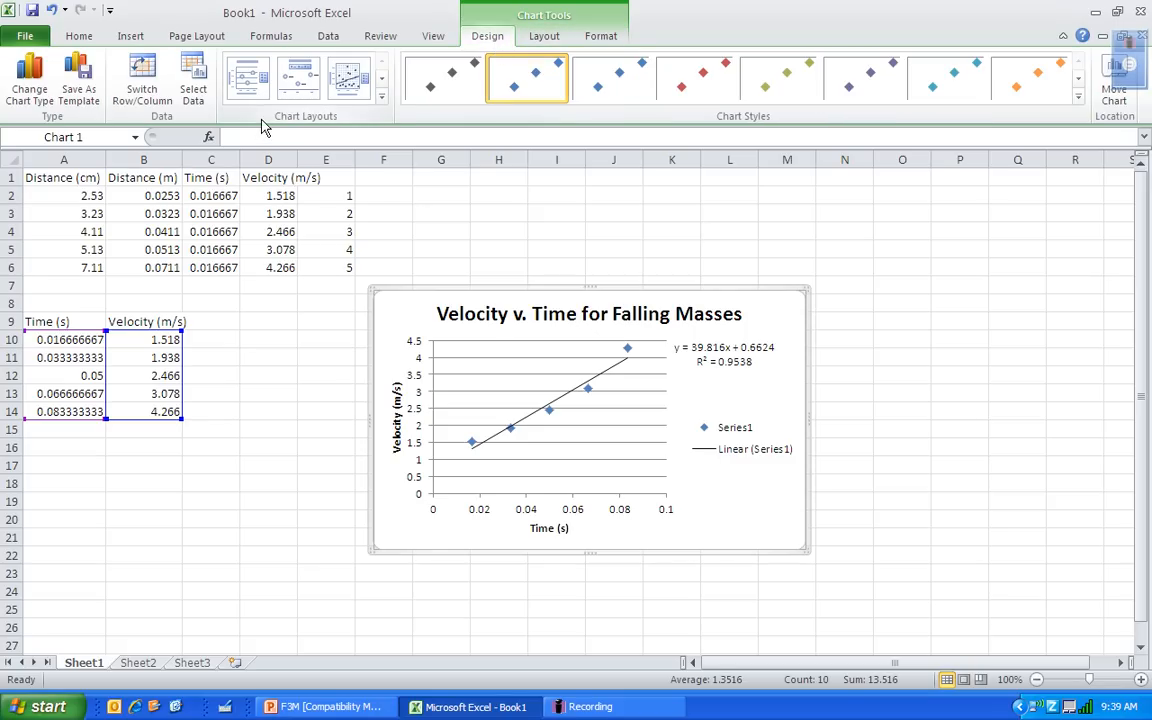
left_click(193, 93)
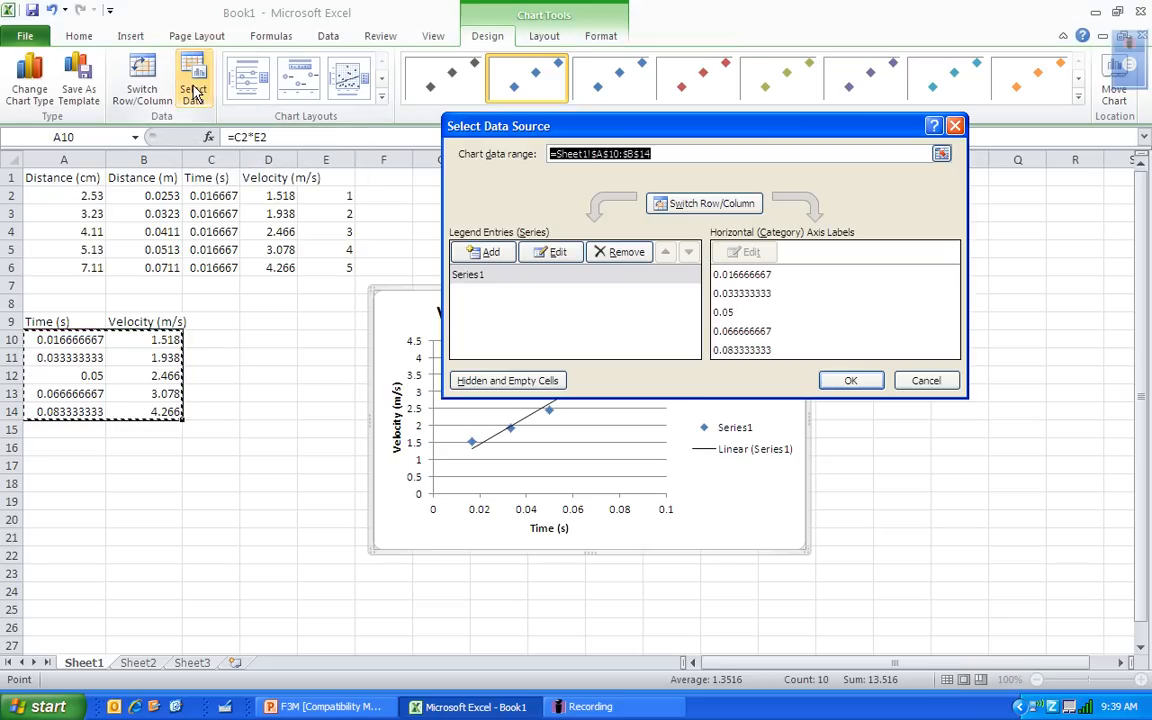
left_click_drag(685, 136, 644, 44)
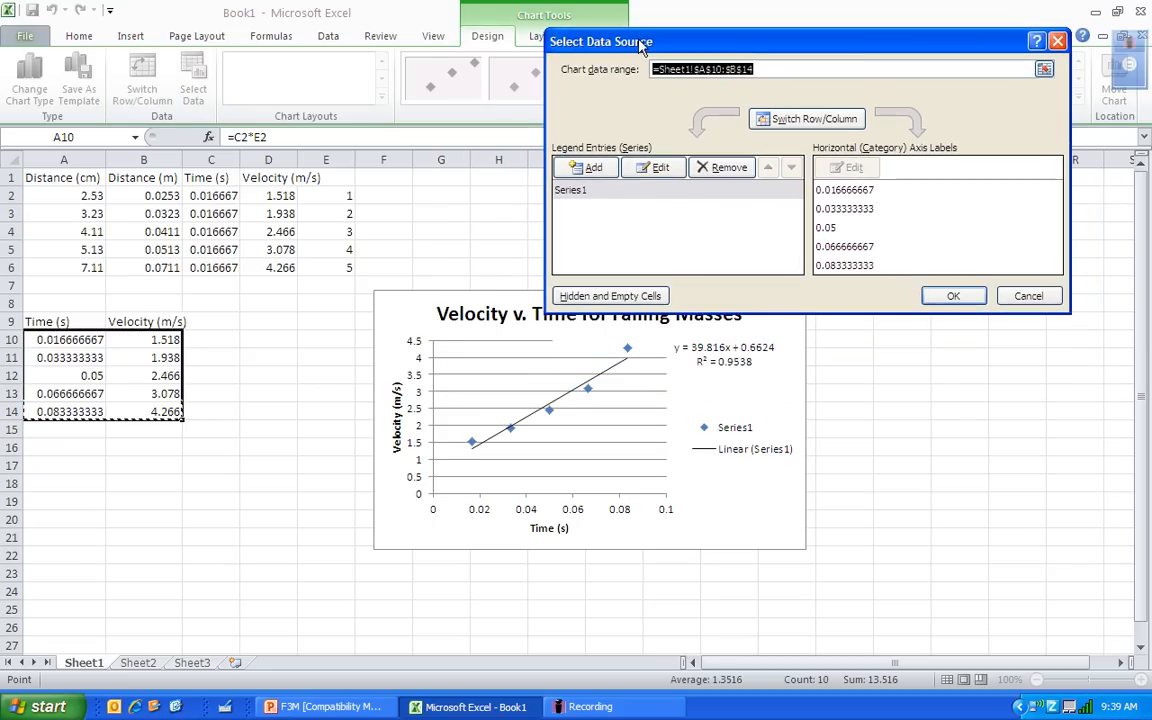
left_click(587, 193)
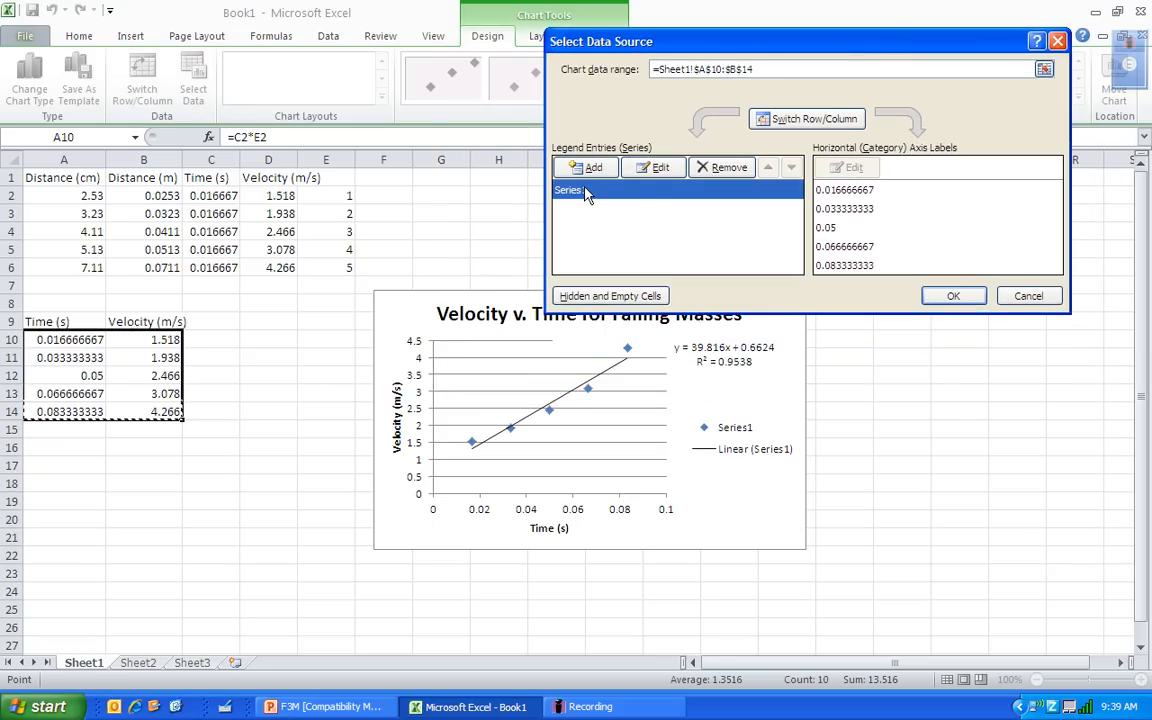
left_click(652, 168)
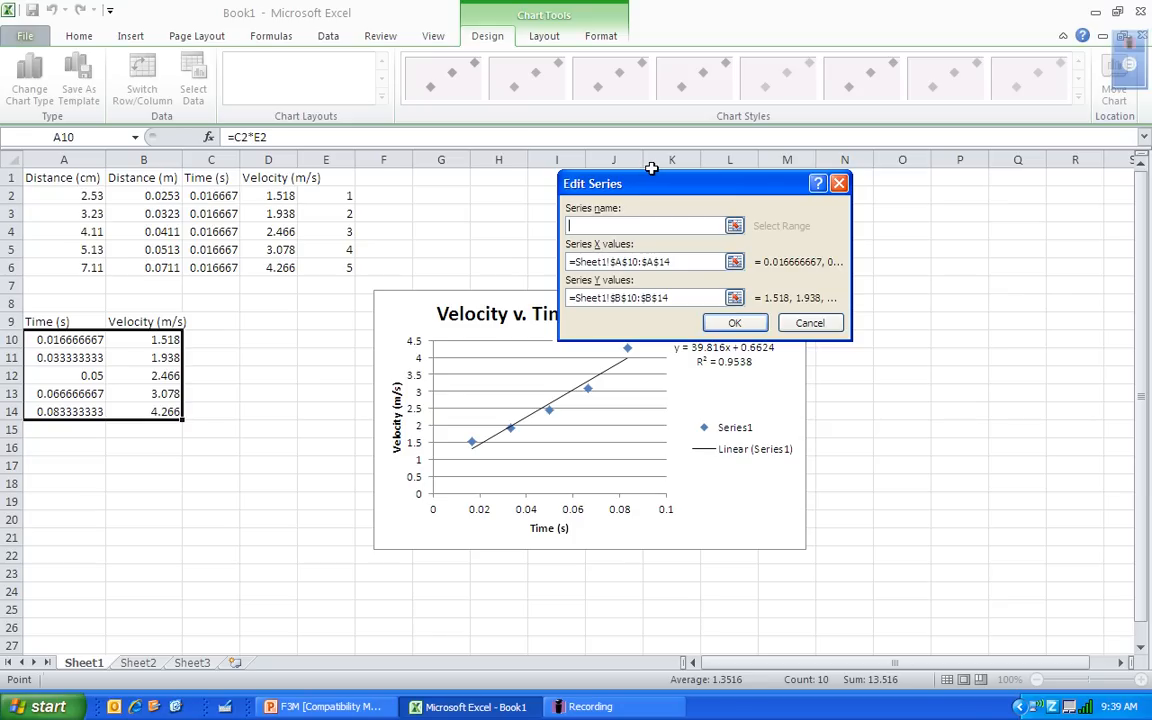
type("50g")
left_click(734, 323)
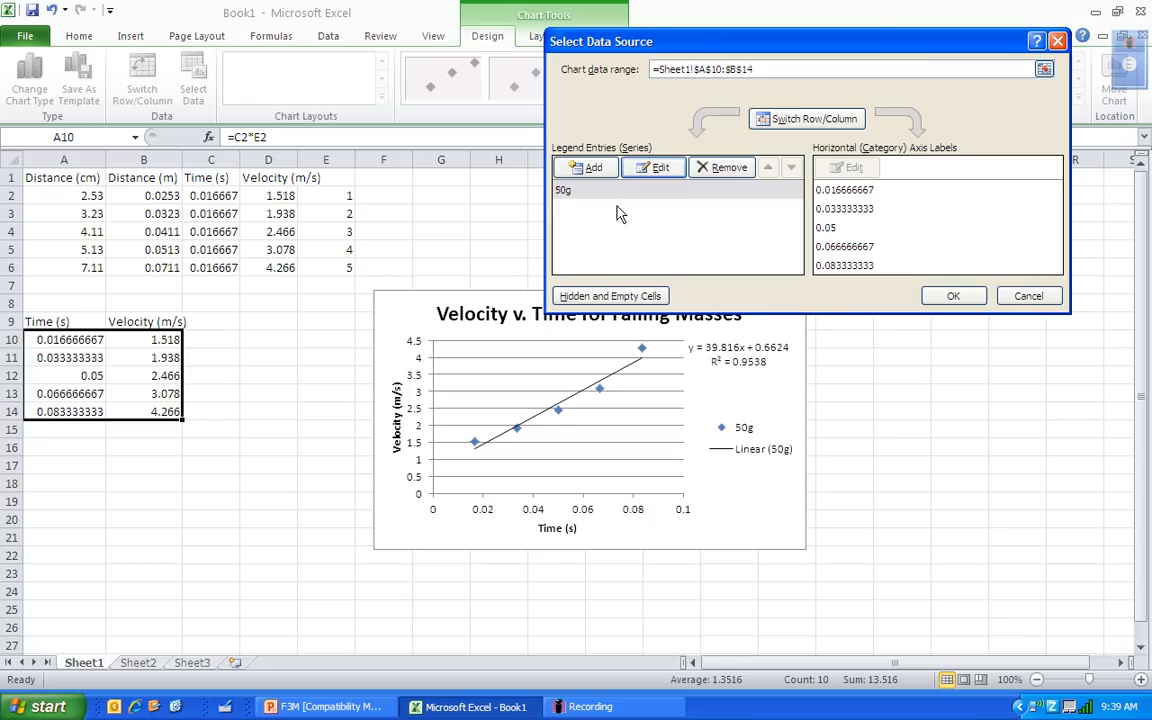
Add a second chart series named 100g, with X values from A16:A20 and Y values from B16:B20
left_click(584, 168)
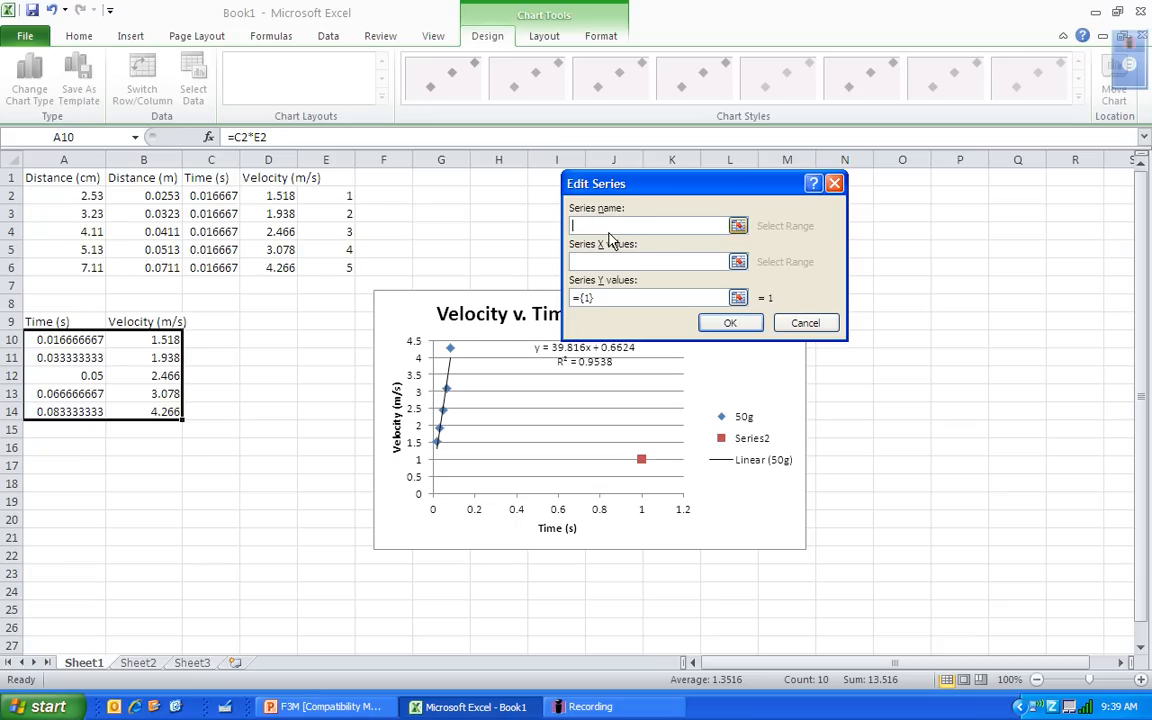
type("100g")
left_click(738, 262)
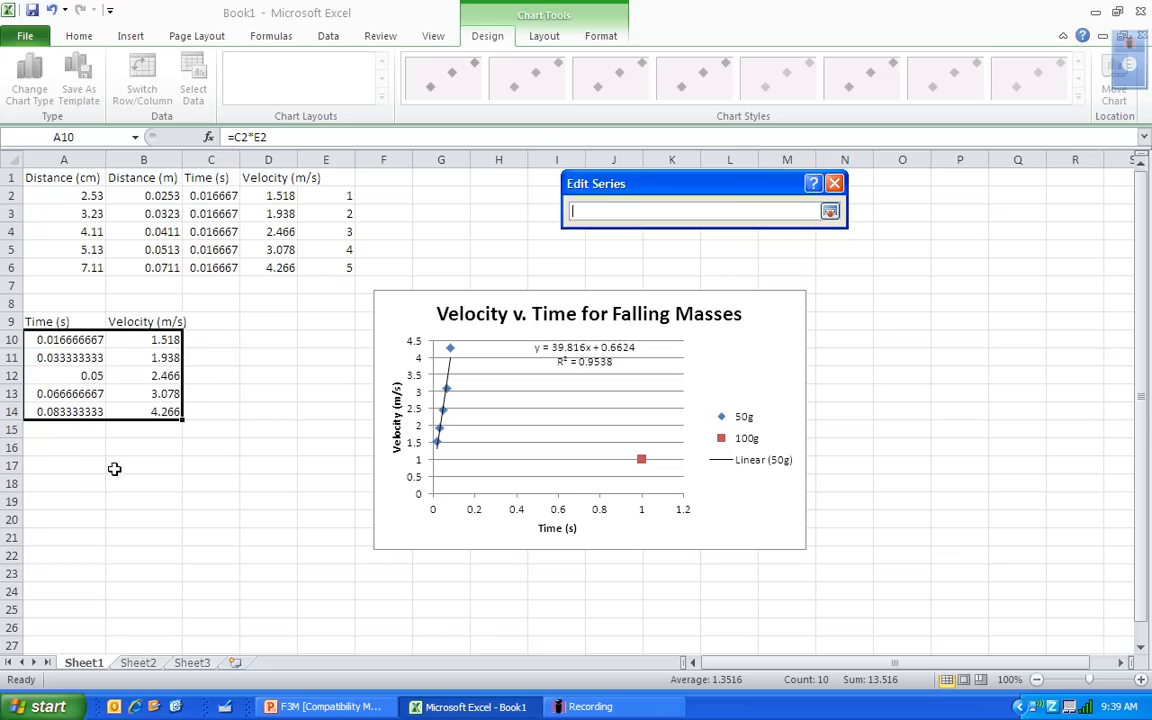
left_click_drag(85, 445, 71, 516)
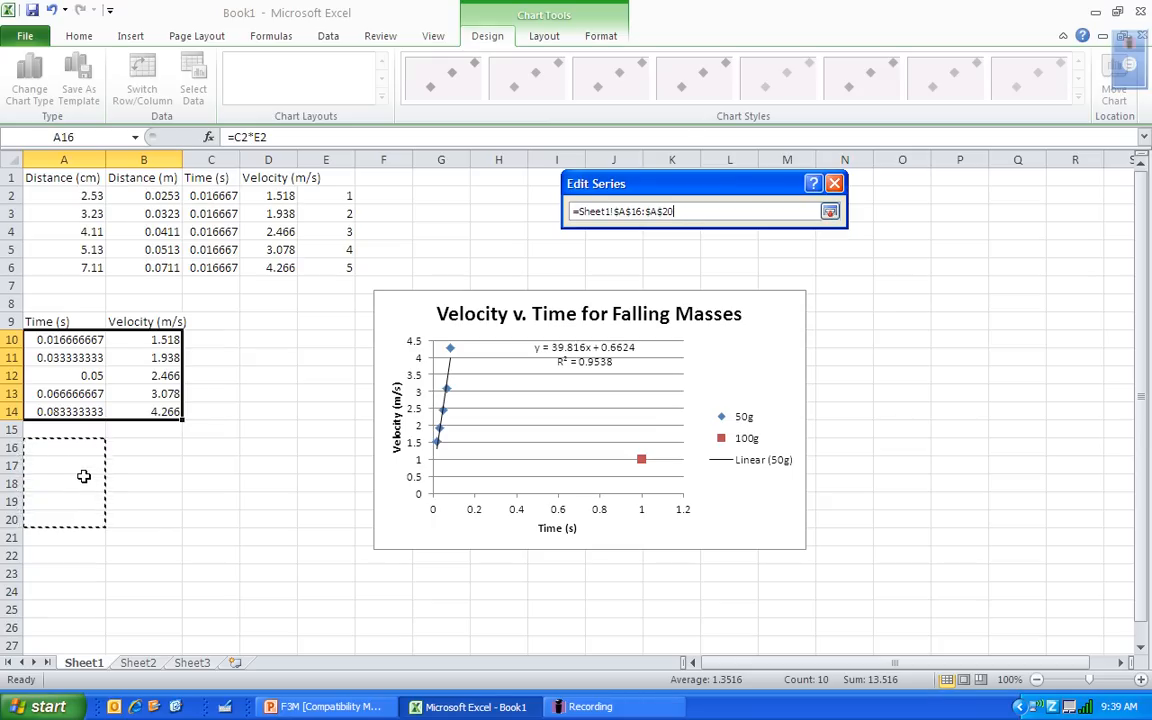
key("Return")
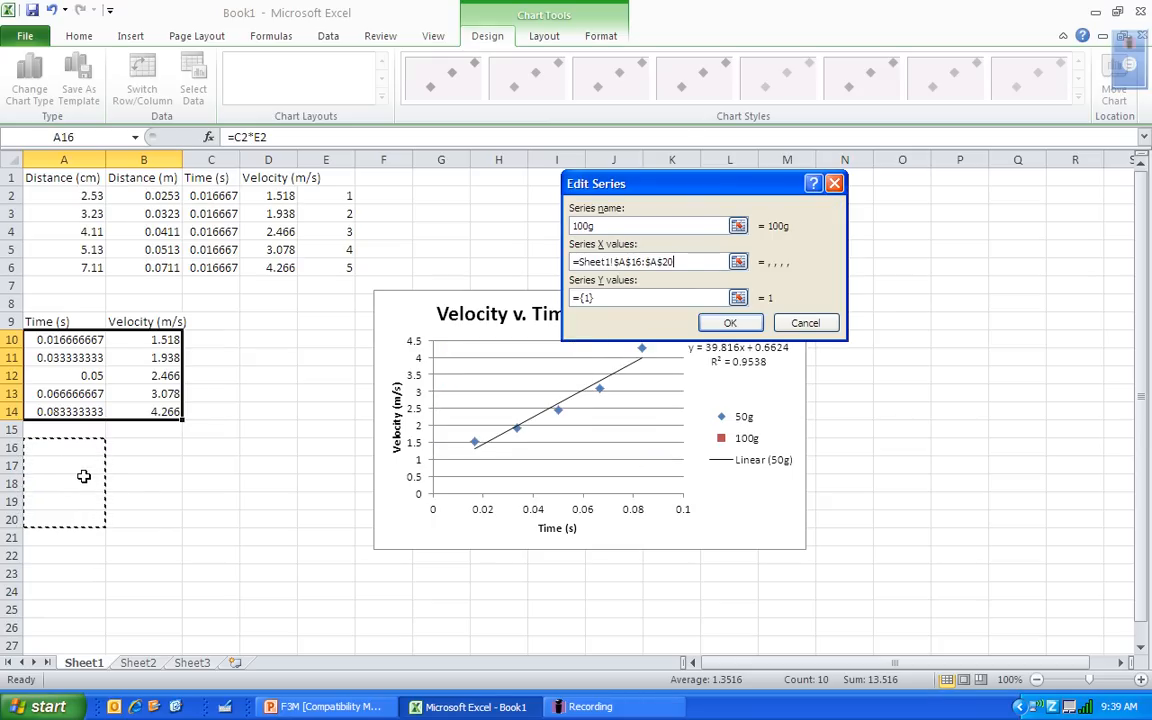
left_click(738, 297)
left_click_drag(157, 444, 154, 518)
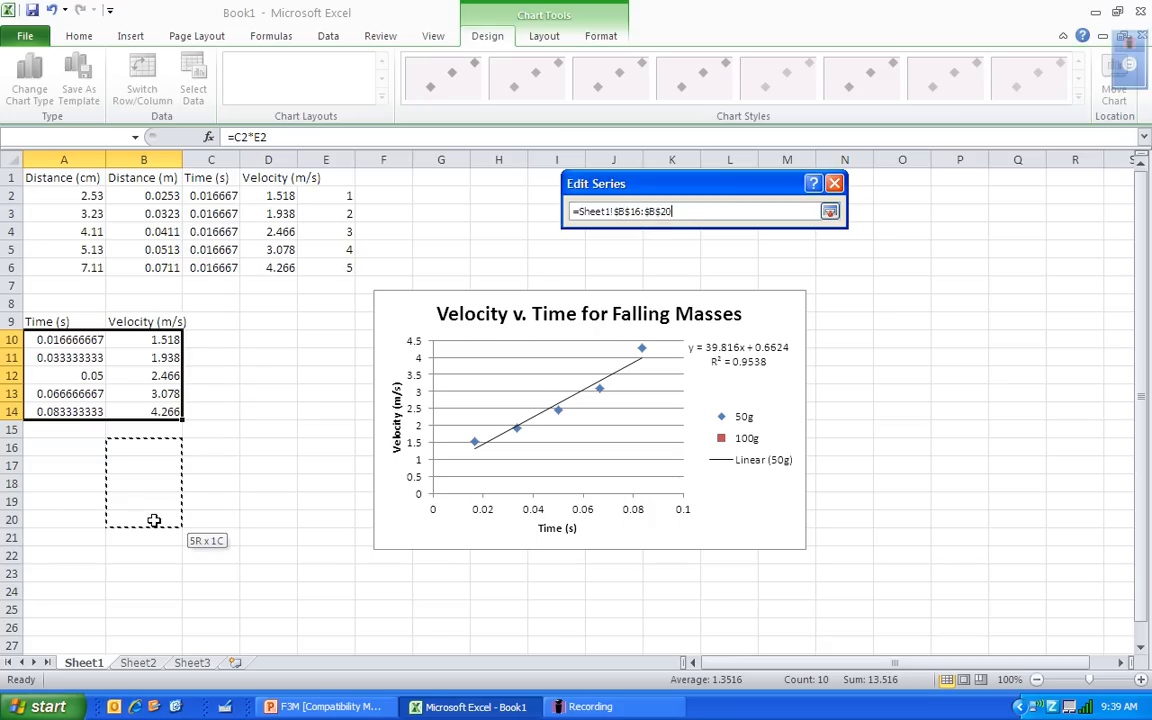
key("Return")
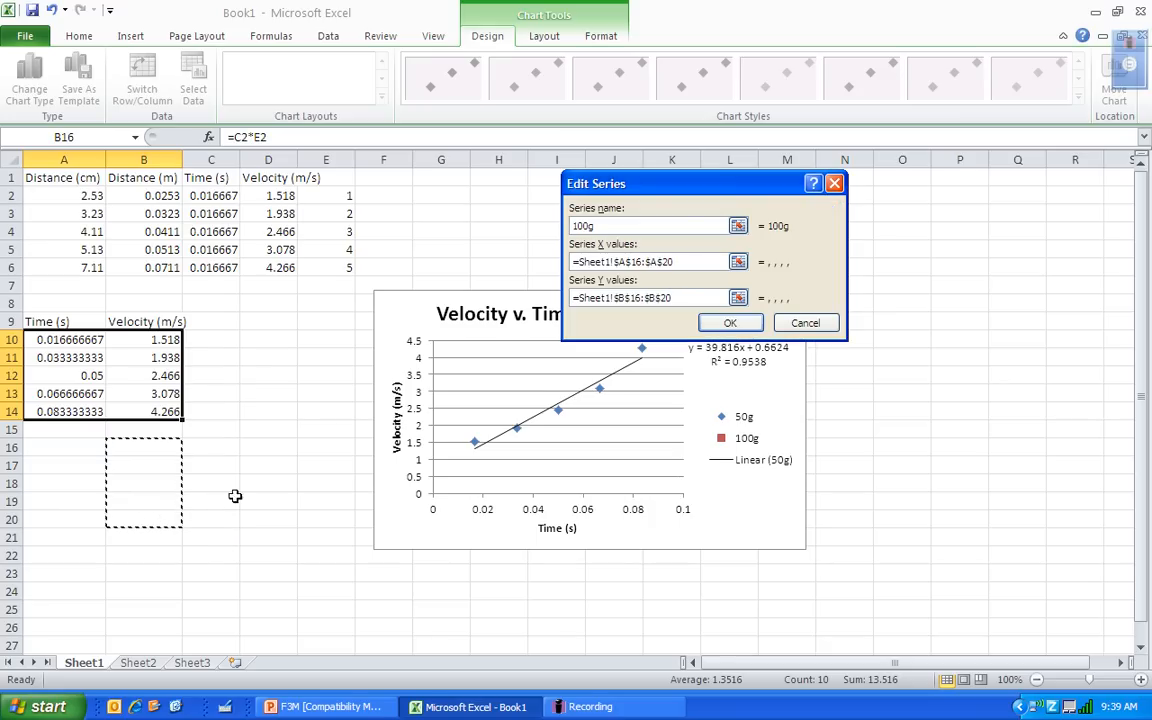
left_click(730, 322)
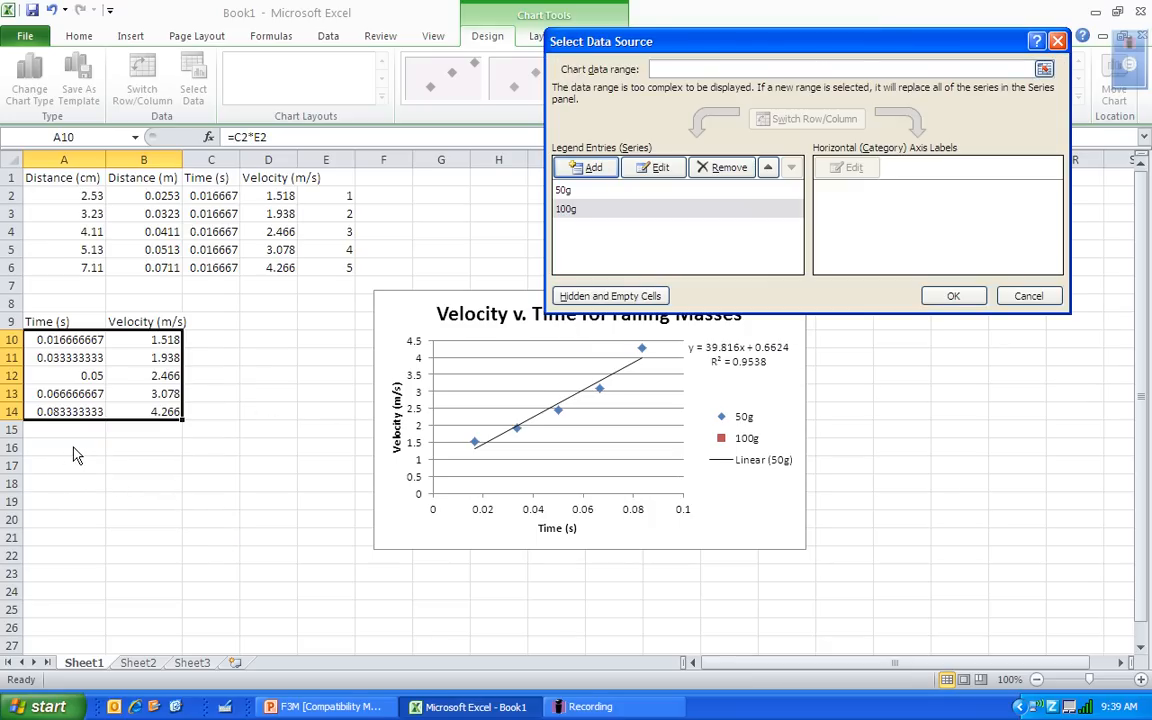
left_click(954, 297)
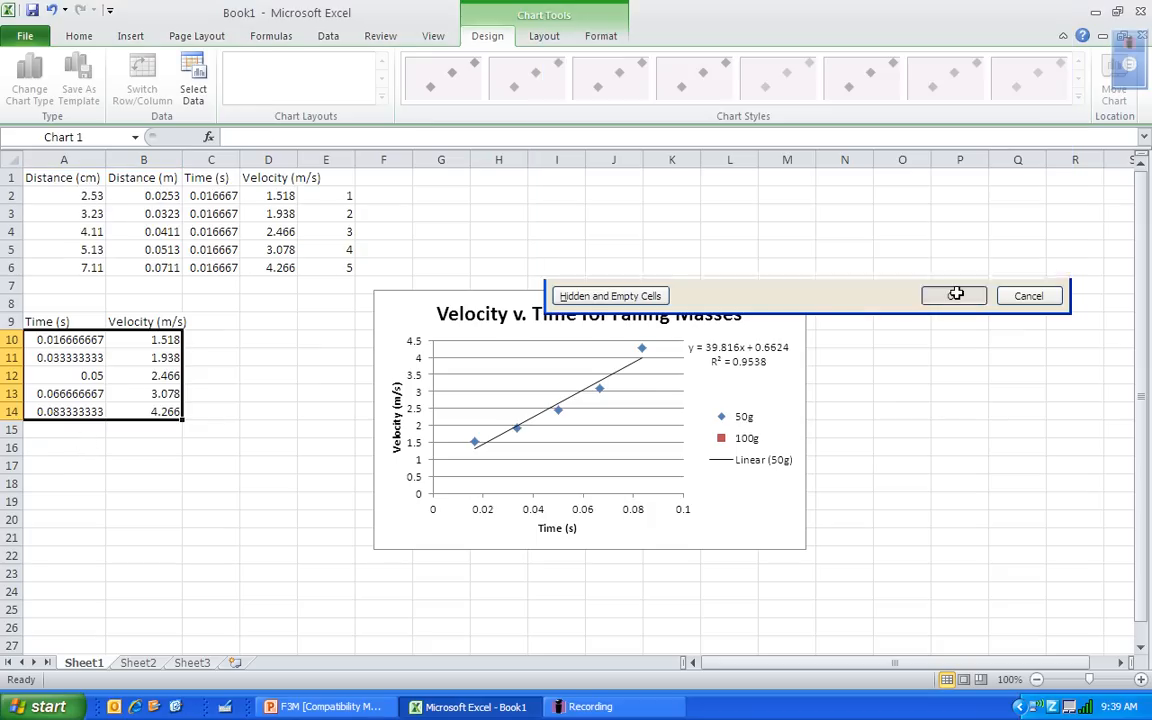
Try to copy the time values from A10:A14 into A16:A20, and clear the pasted cells
left_click(82, 448)
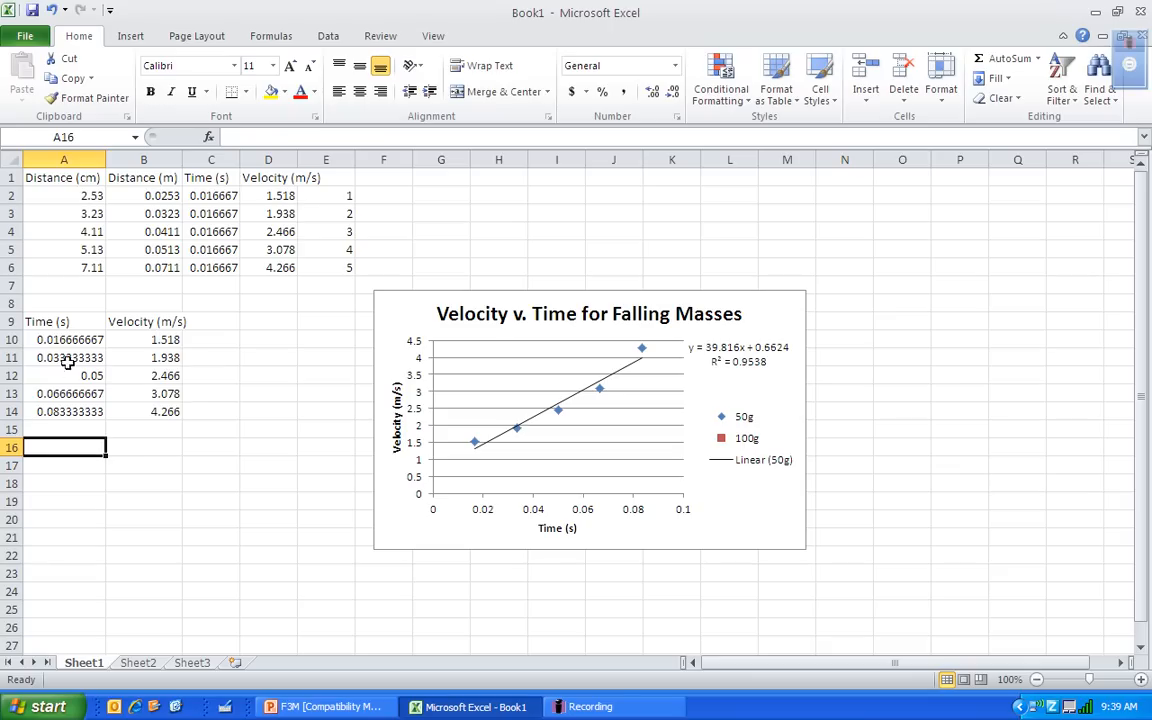
left_click_drag(87, 338, 80, 400)
key("ctrl+c")
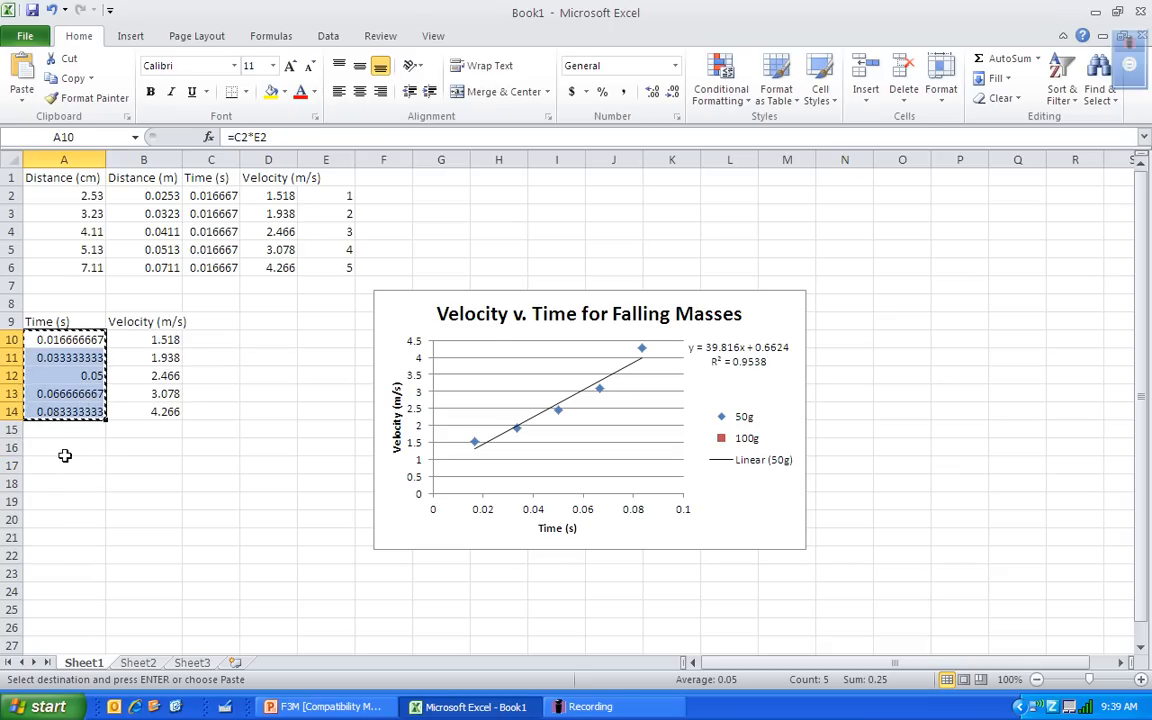
left_click(72, 450)
key("ctrl+v")
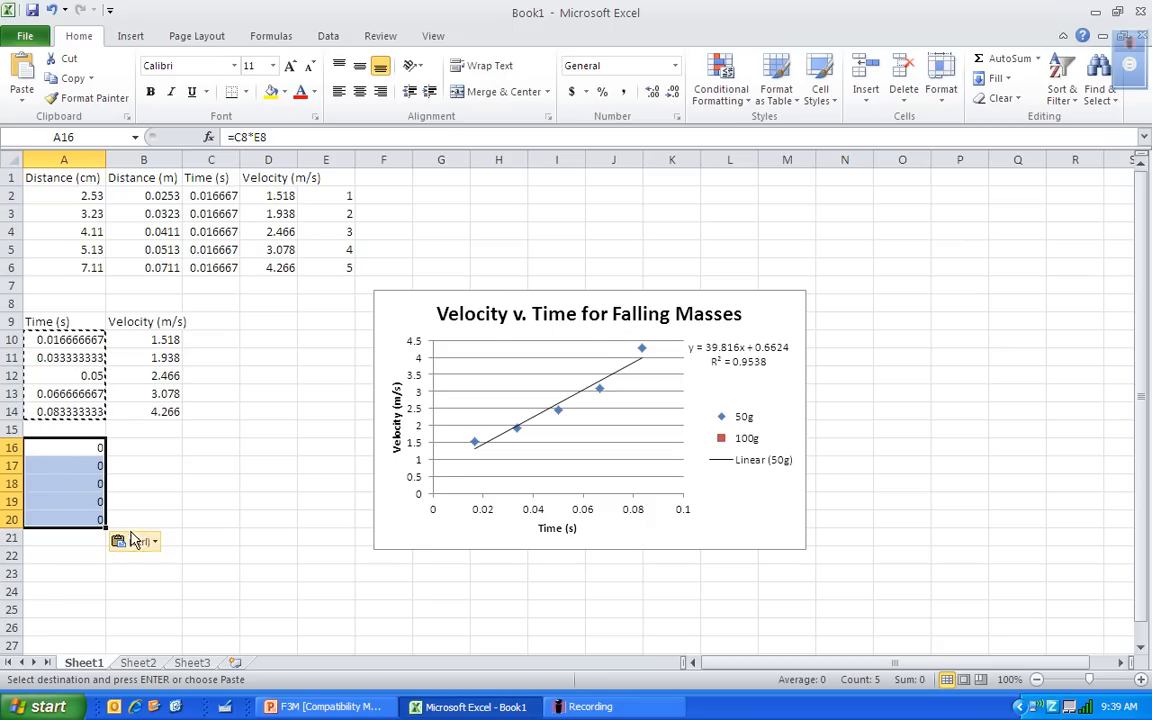
key("Delete")
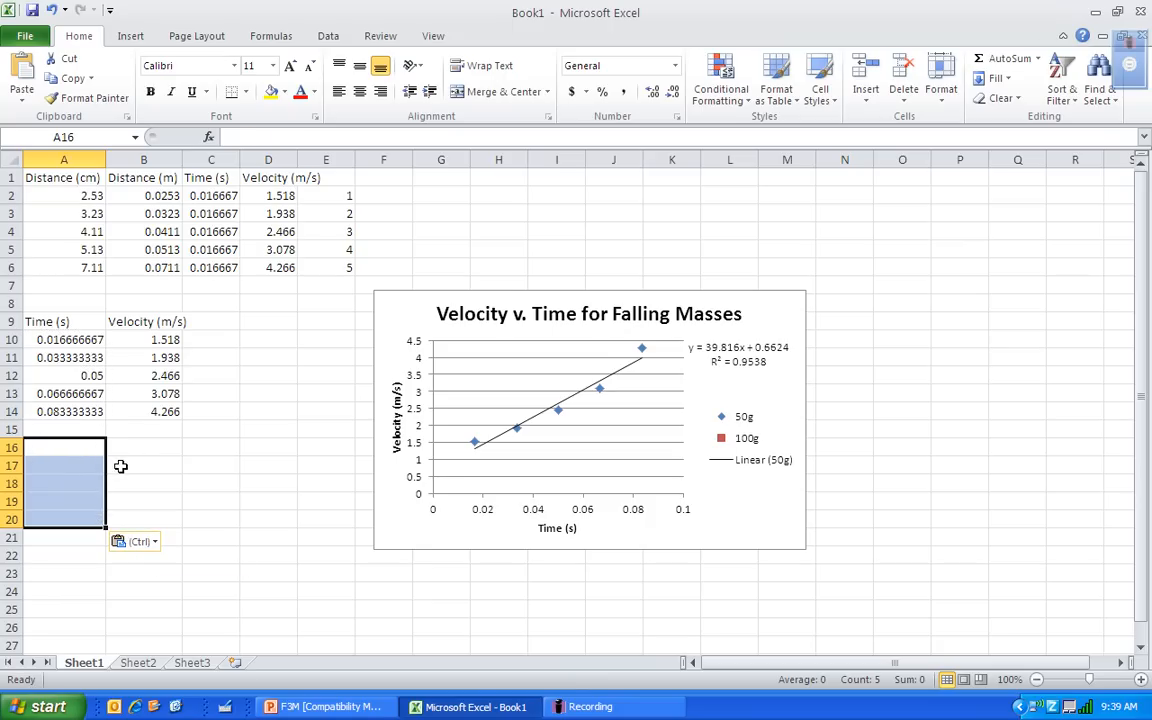
Enter the formula =c2*e2 in cell A16 and fill it down to A20
left_click(70, 340)
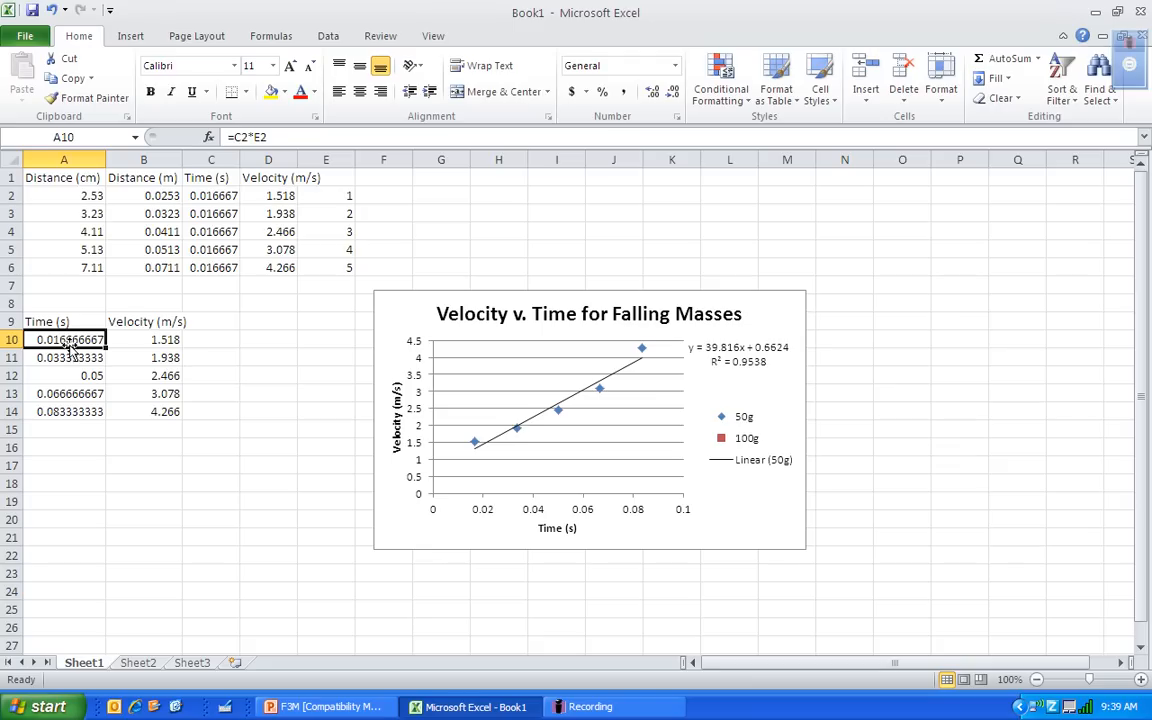
left_click(78, 451)
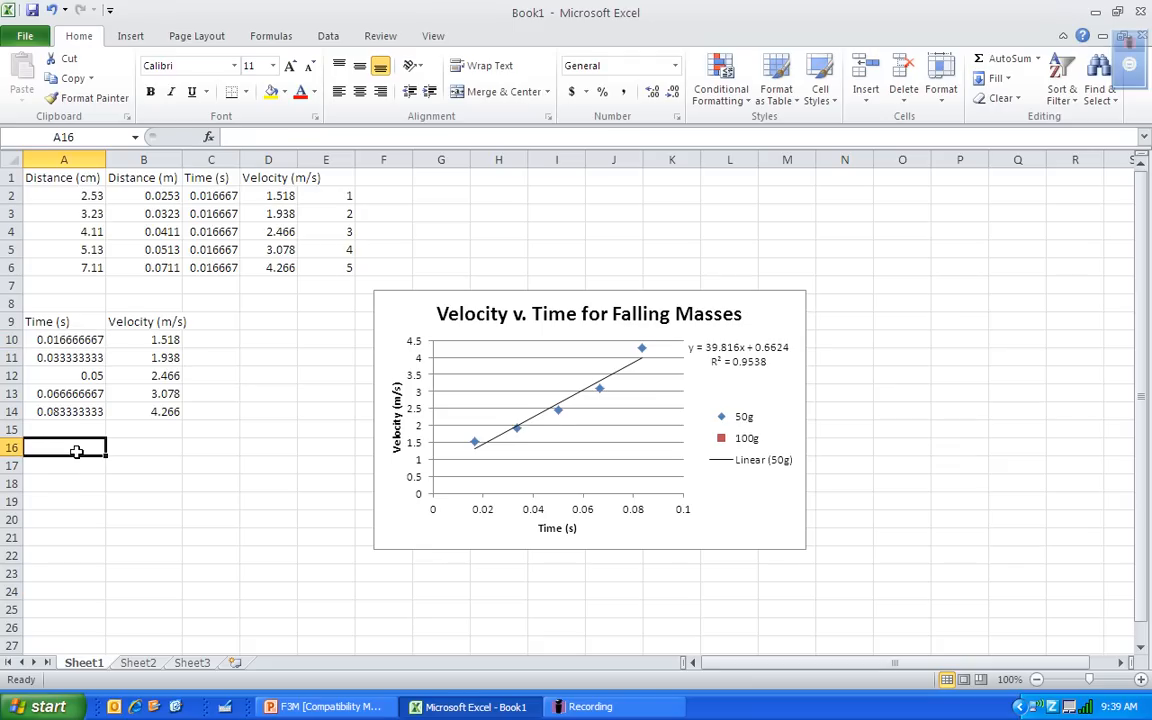
type("=c2")
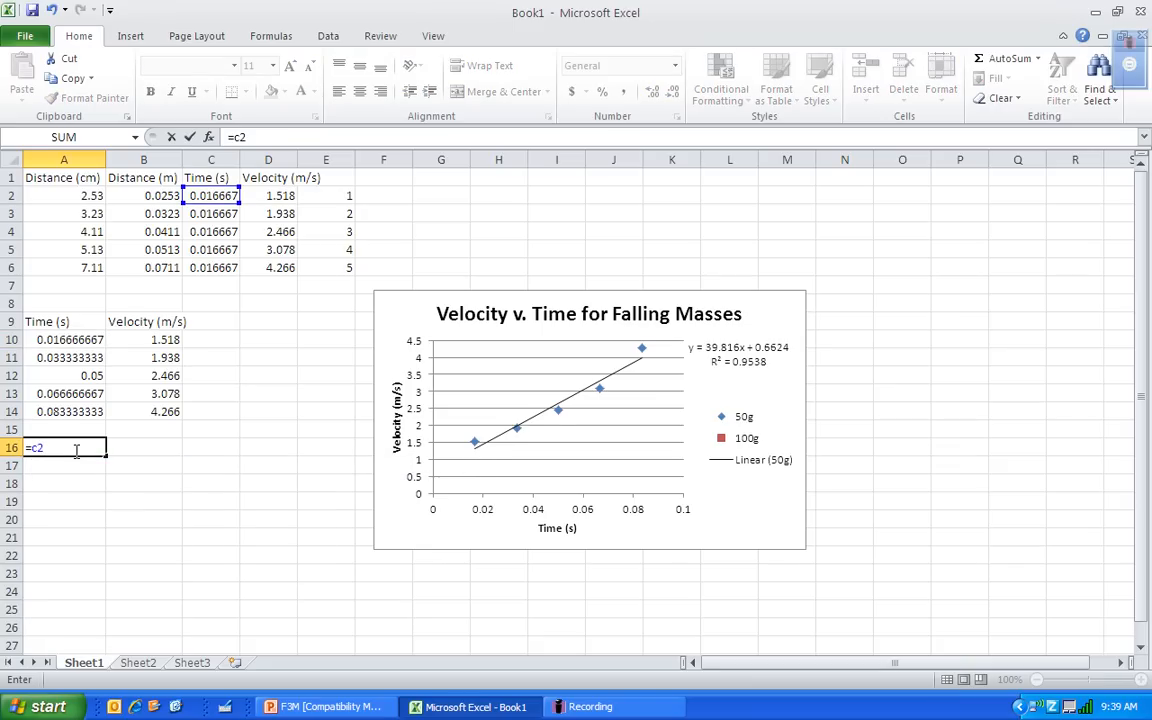
type("*e2")
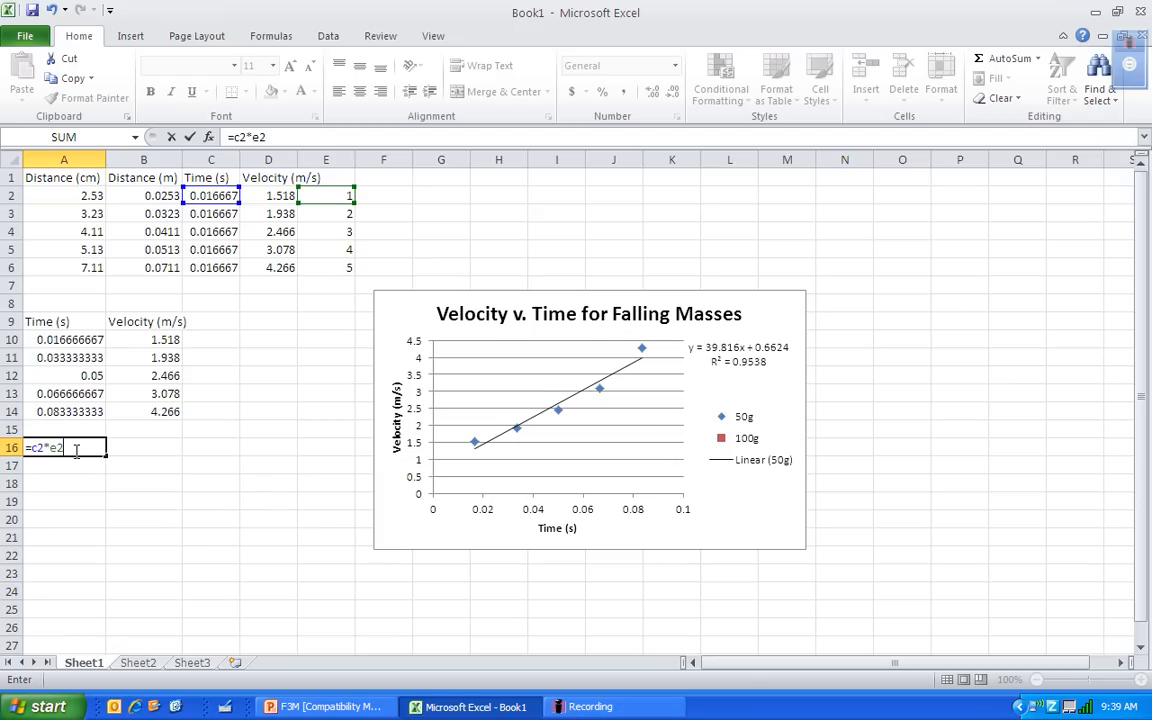
key("Return")
left_click(76, 451)
left_click_drag(105, 456, 104, 521)
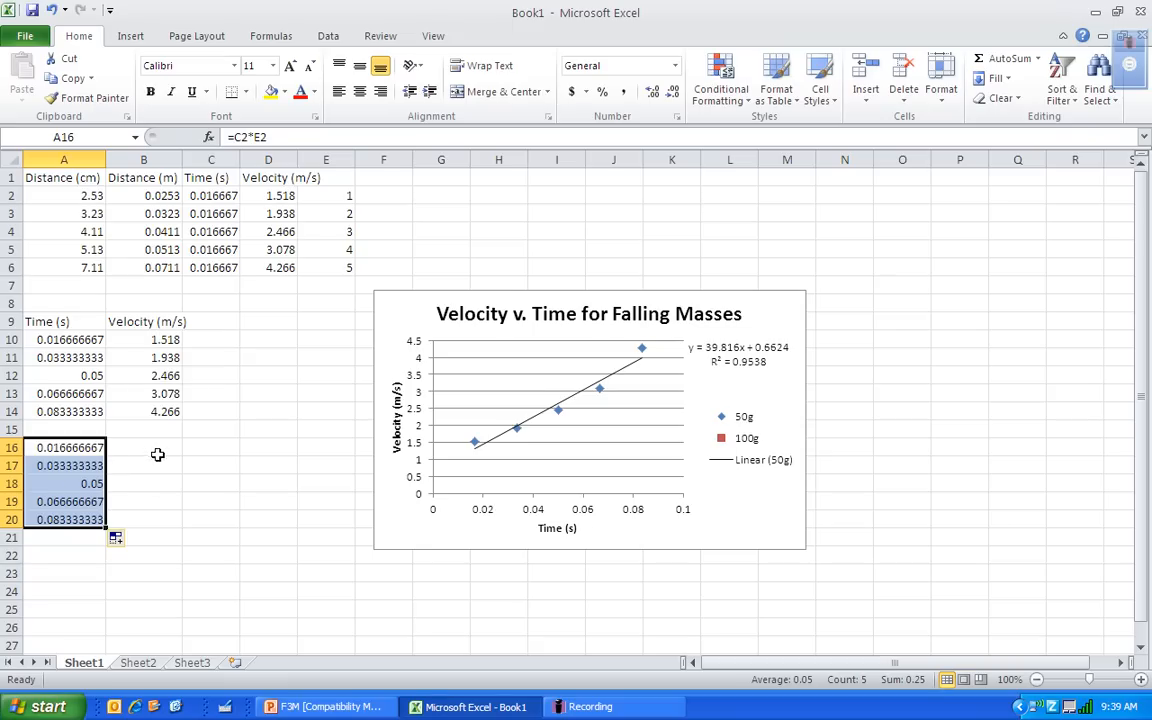
Enter the sample velocities 2, 3, 4, 5 and 6 in cells B16 to B20
left_click(157, 452)
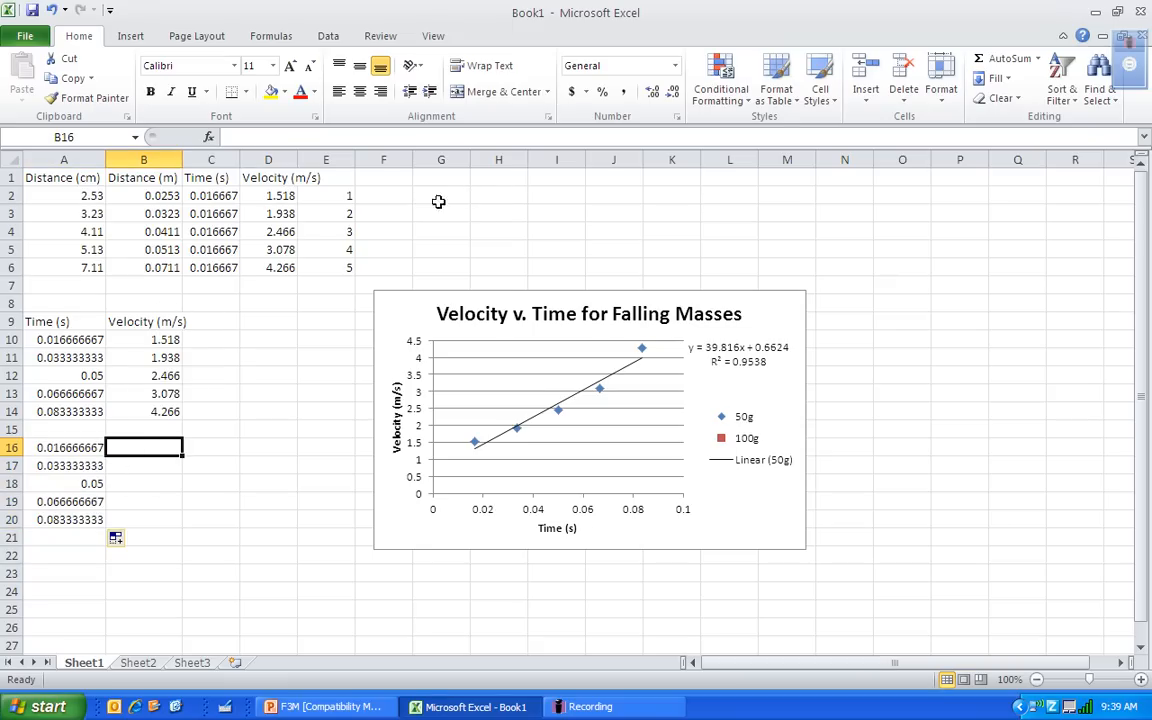
left_click(494, 194)
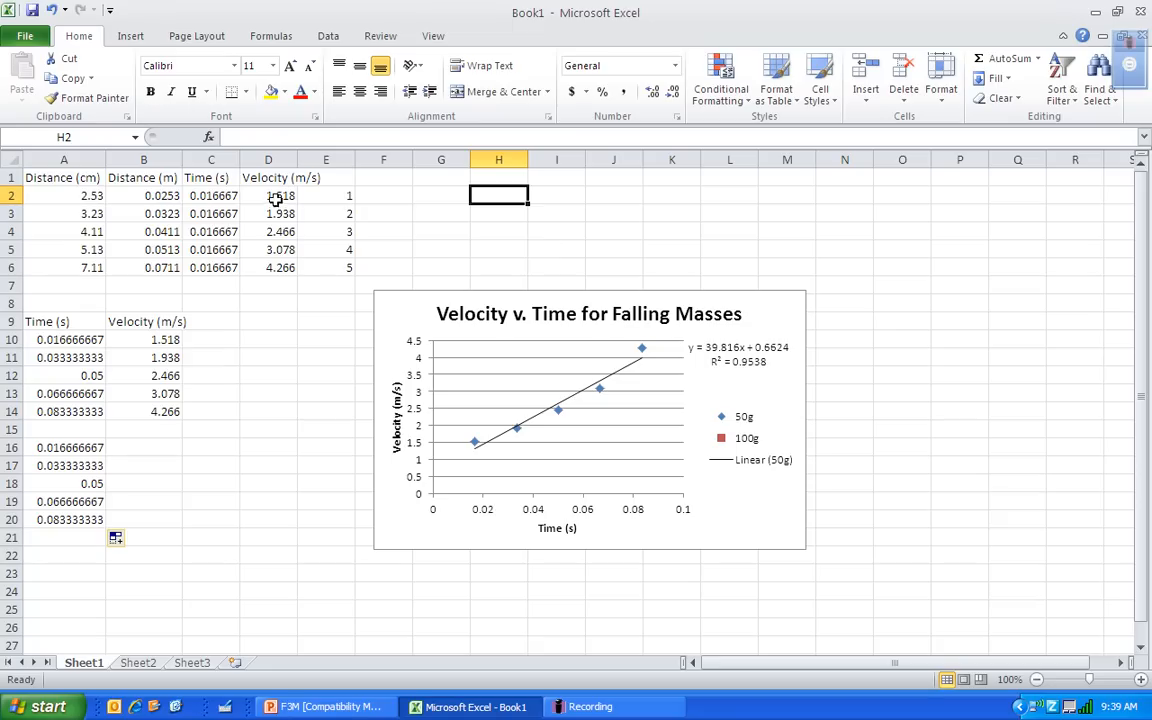
left_click_drag(680, 198, 677, 271)
left_click_drag(161, 447, 161, 519)
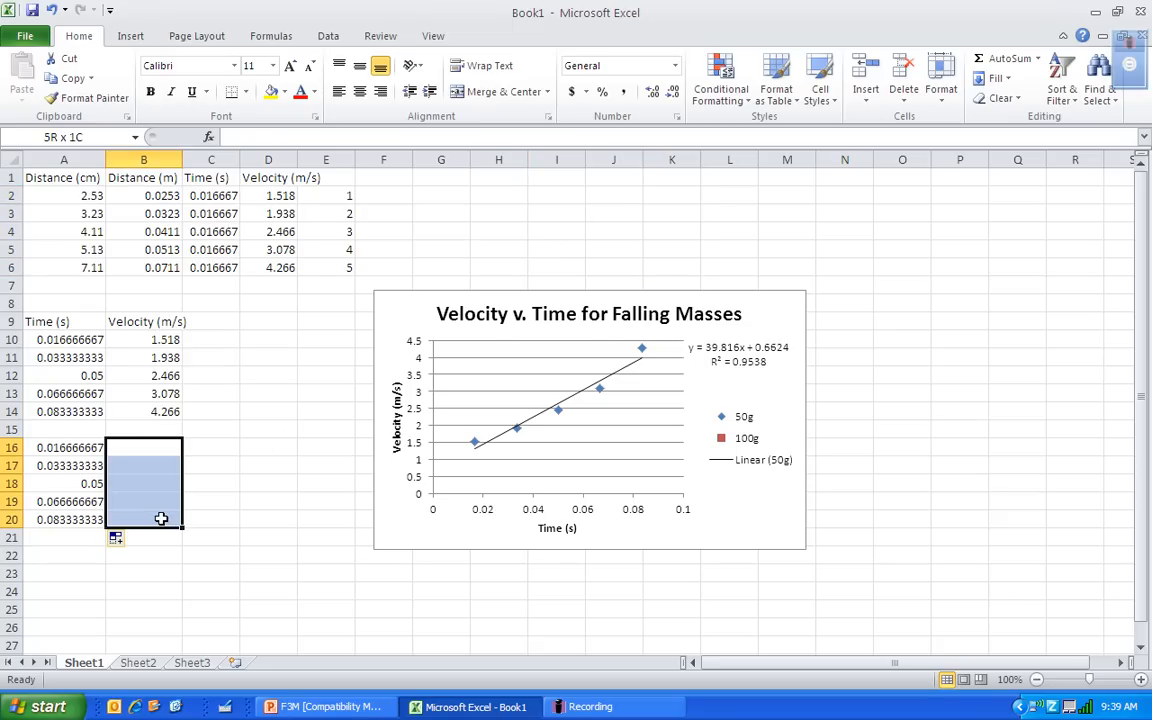
type("2")
key("Return")
type("3")
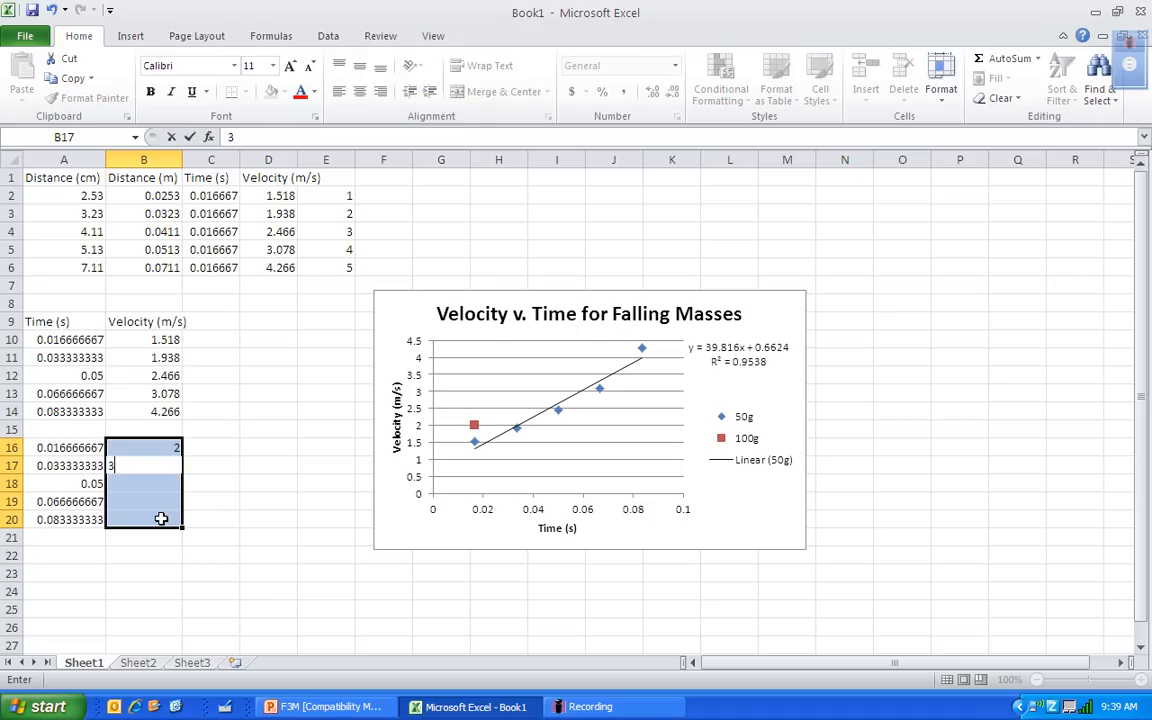
key("Return")
type("4")
key("Return")
type("5")
key("Return")
type("6")
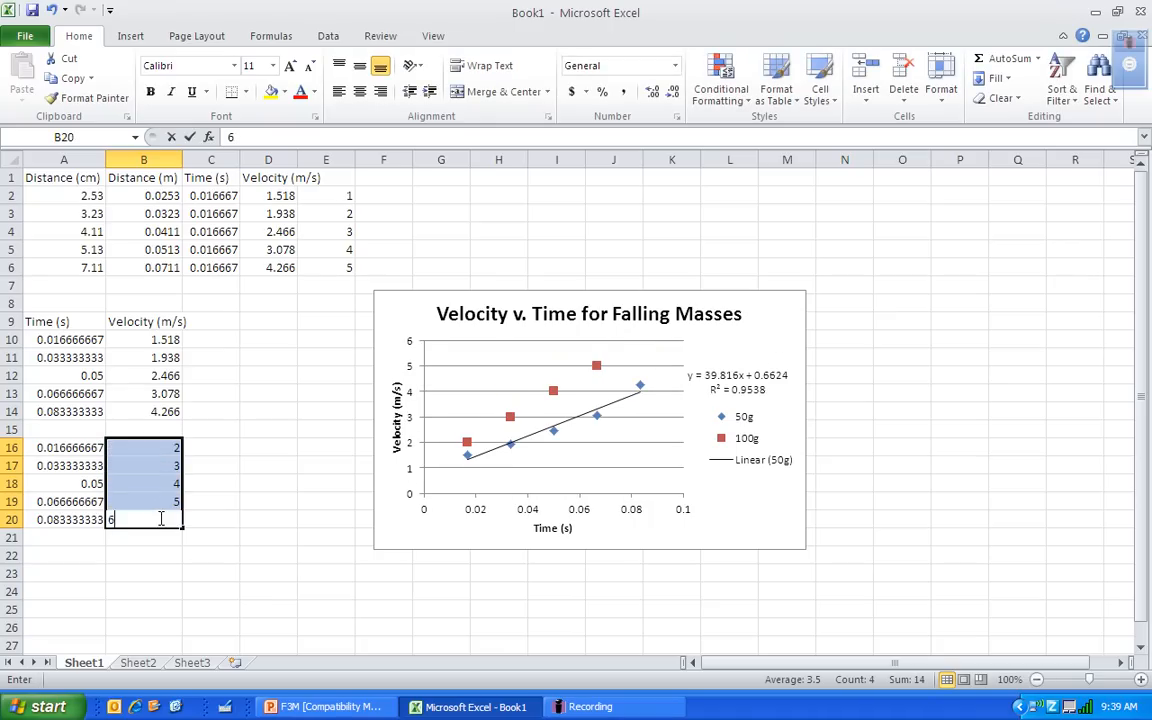
key("Return")
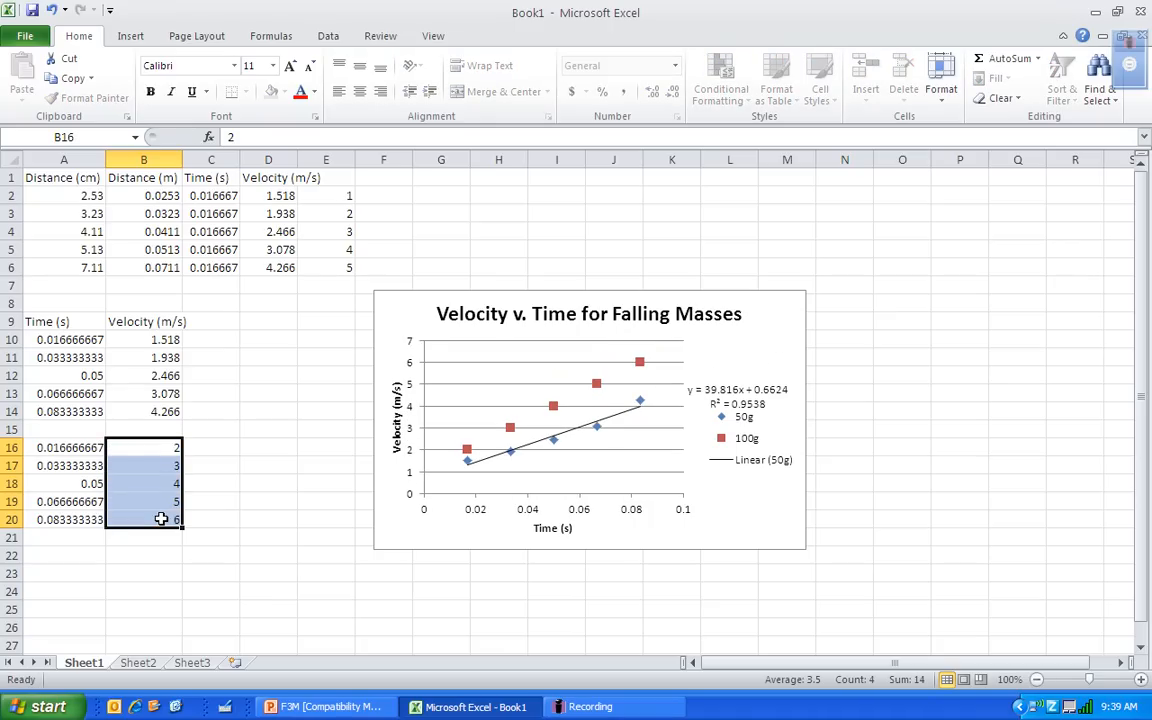
Add a linear trendline to the 100g series, displaying its equation and R-squared value on the chart
left_click(553, 408)
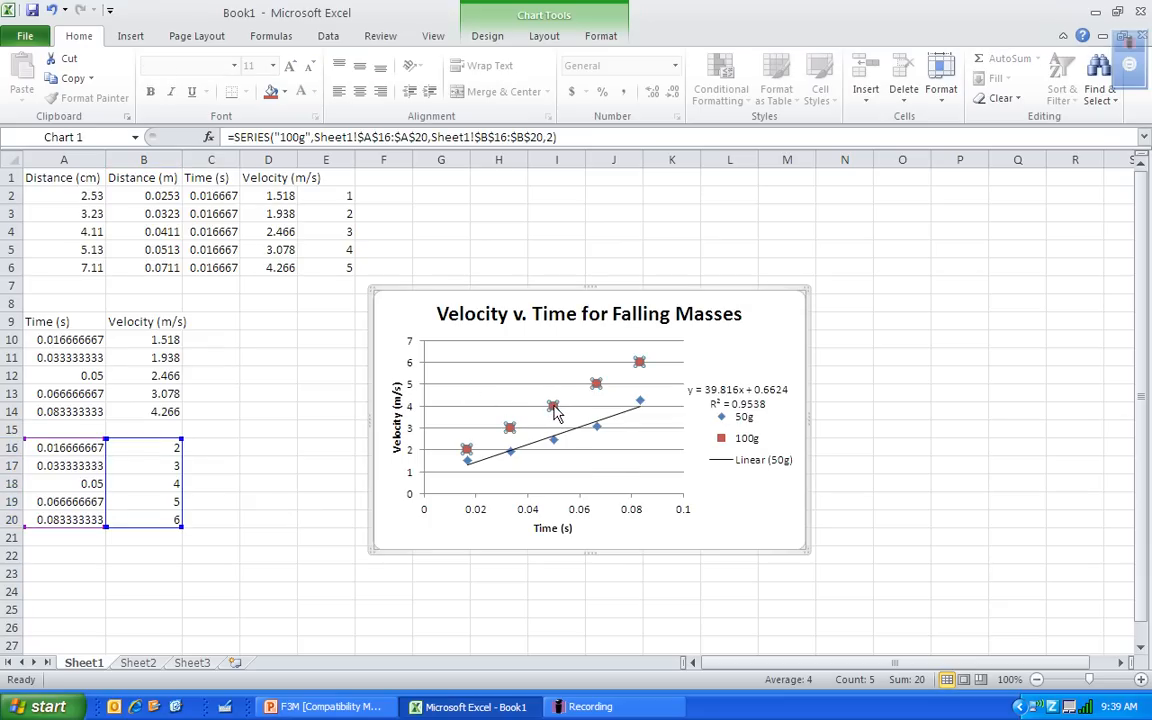
right_click(554, 408)
left_click(606, 545)
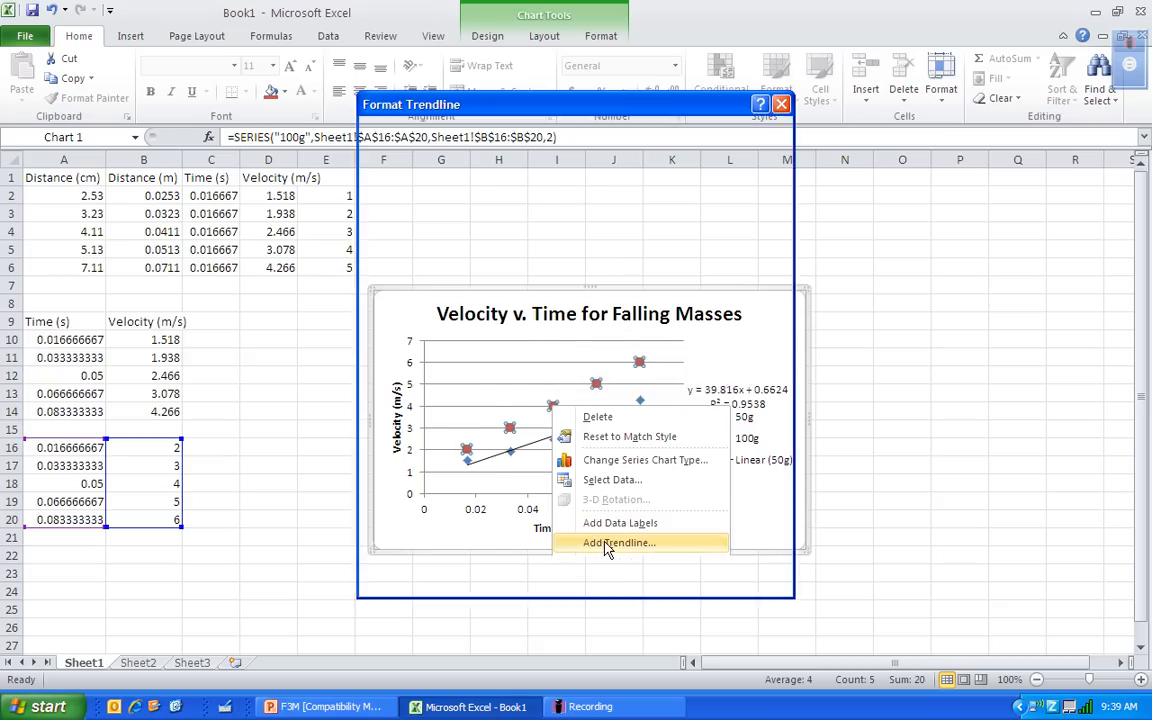
left_click(488, 537)
left_click(488, 554)
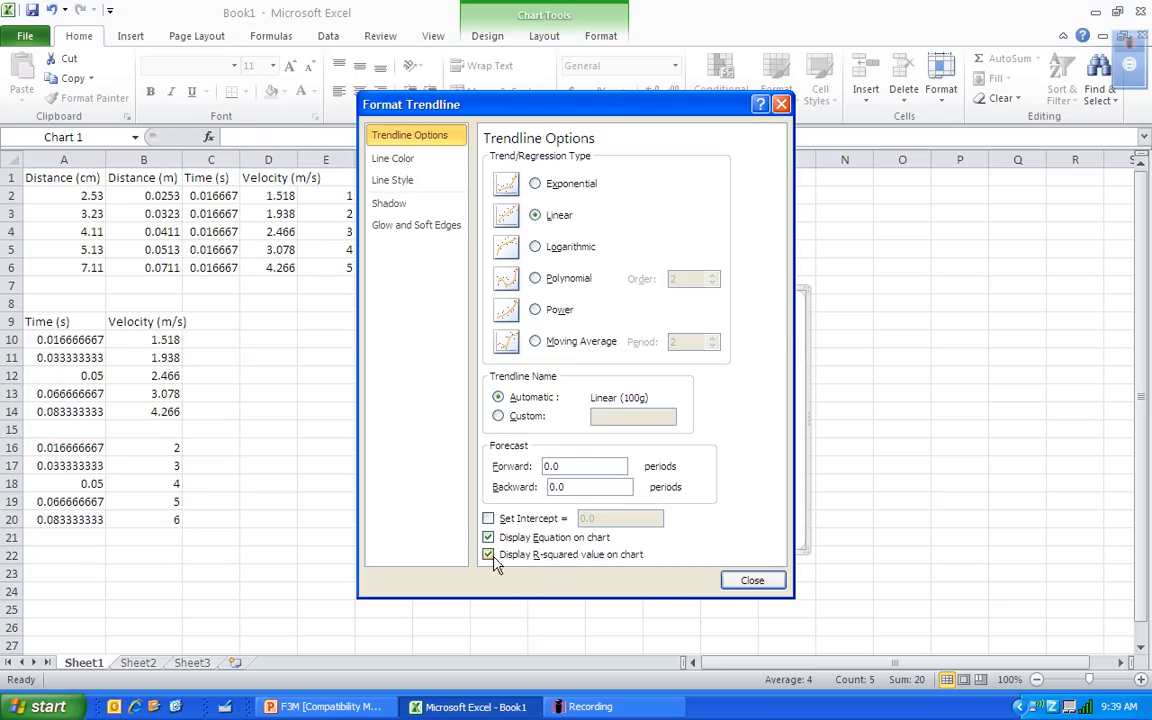
left_click(751, 580)
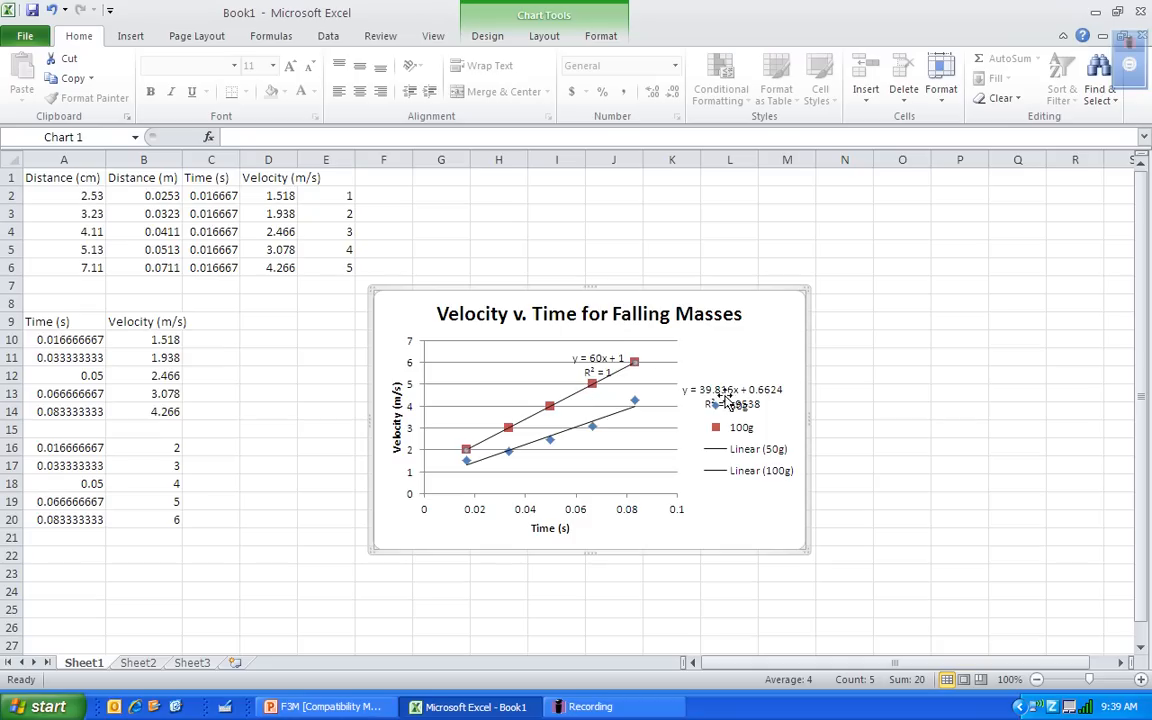
Reposition the trendline equation labels, placing the 100g label above its line and the 50g label near the end of its line
left_click_drag(598, 365, 551, 365)
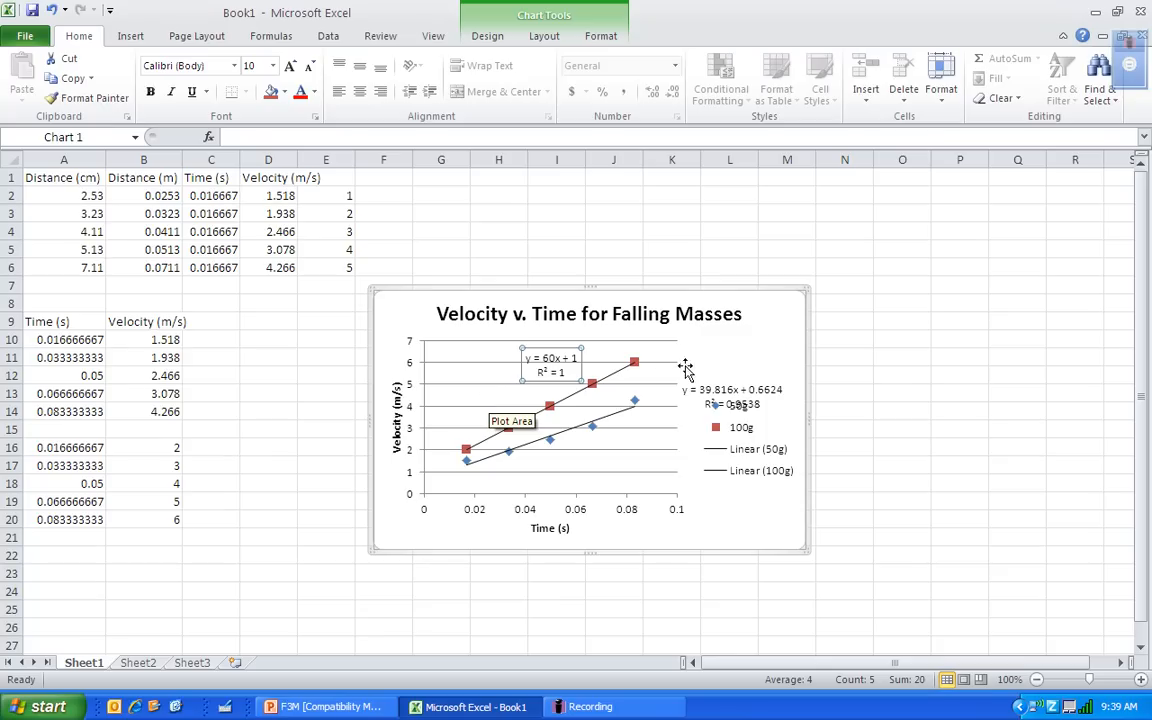
left_click(757, 400)
left_click_drag(757, 400, 697, 392)
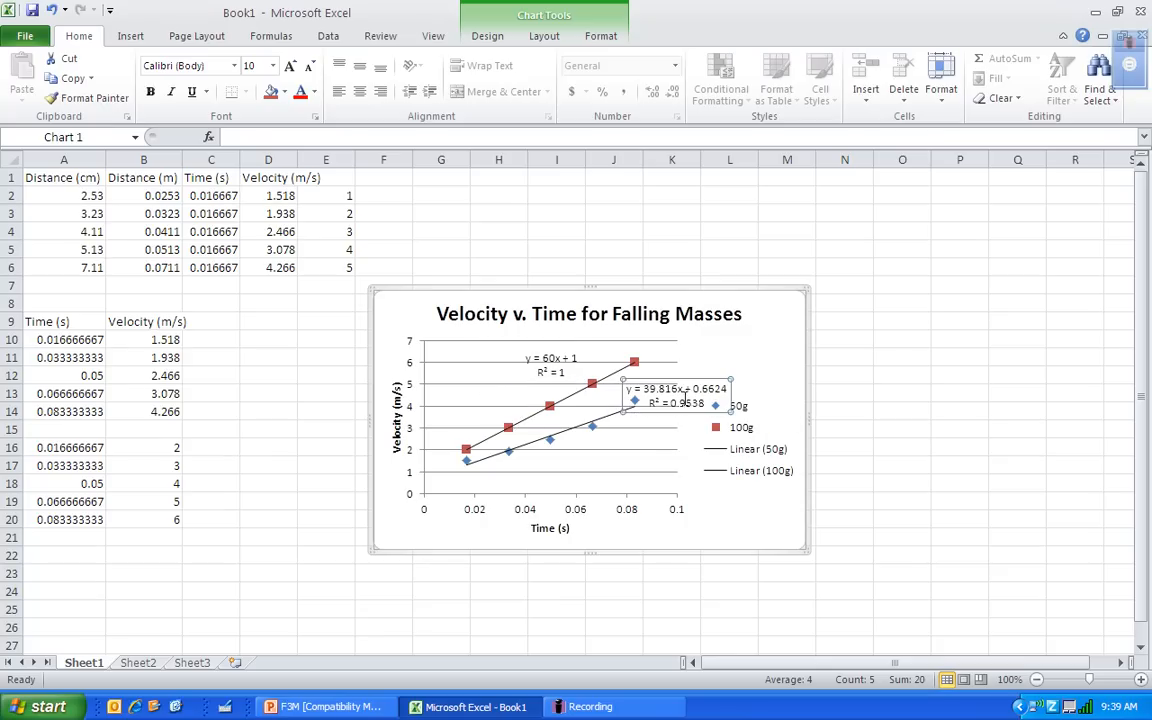
left_click(736, 345)
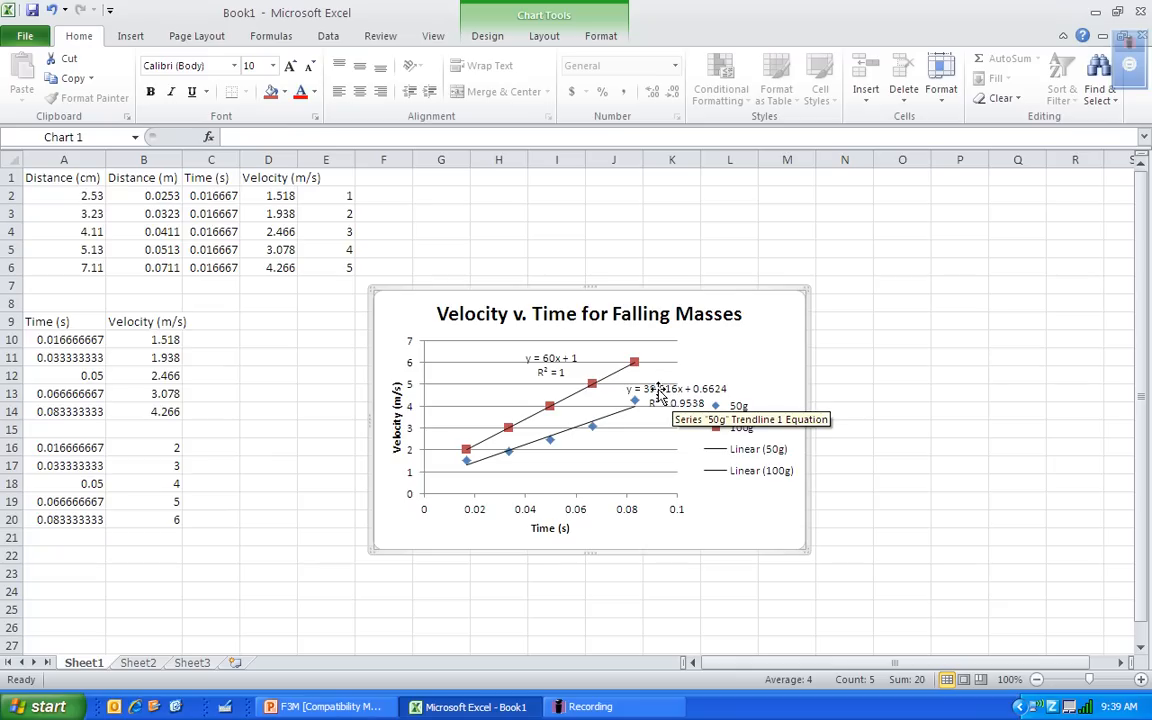
left_click(659, 393)
left_click_drag(659, 393, 681, 380)
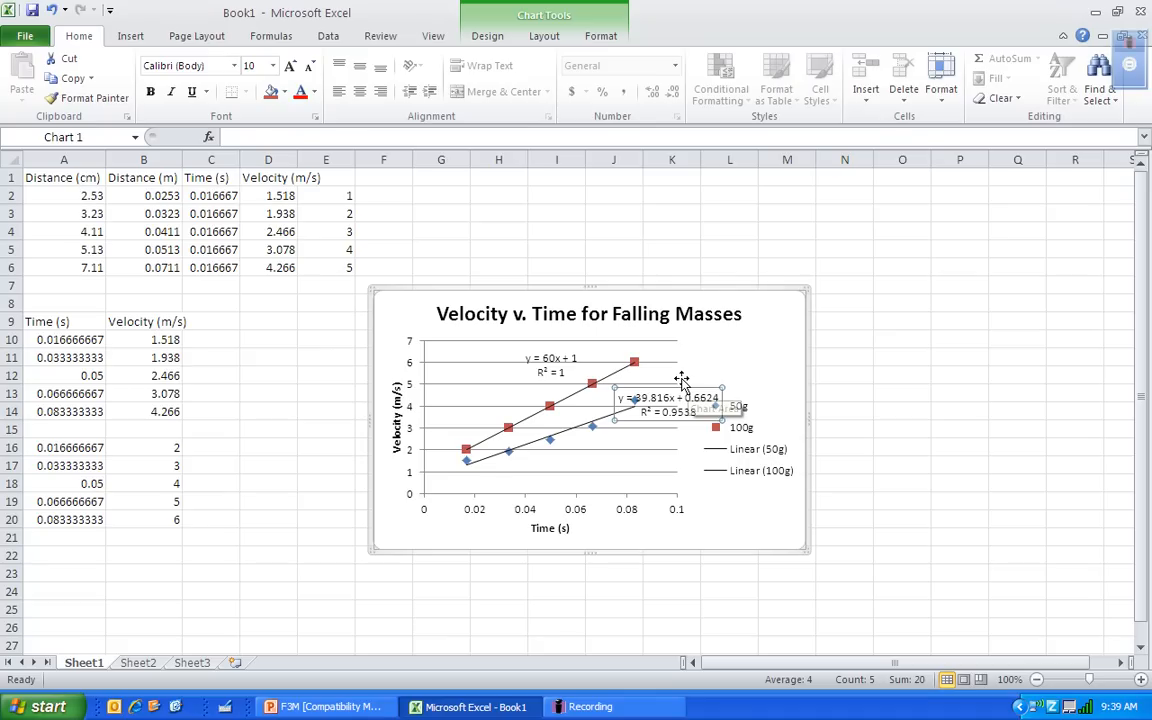
left_click(743, 350)
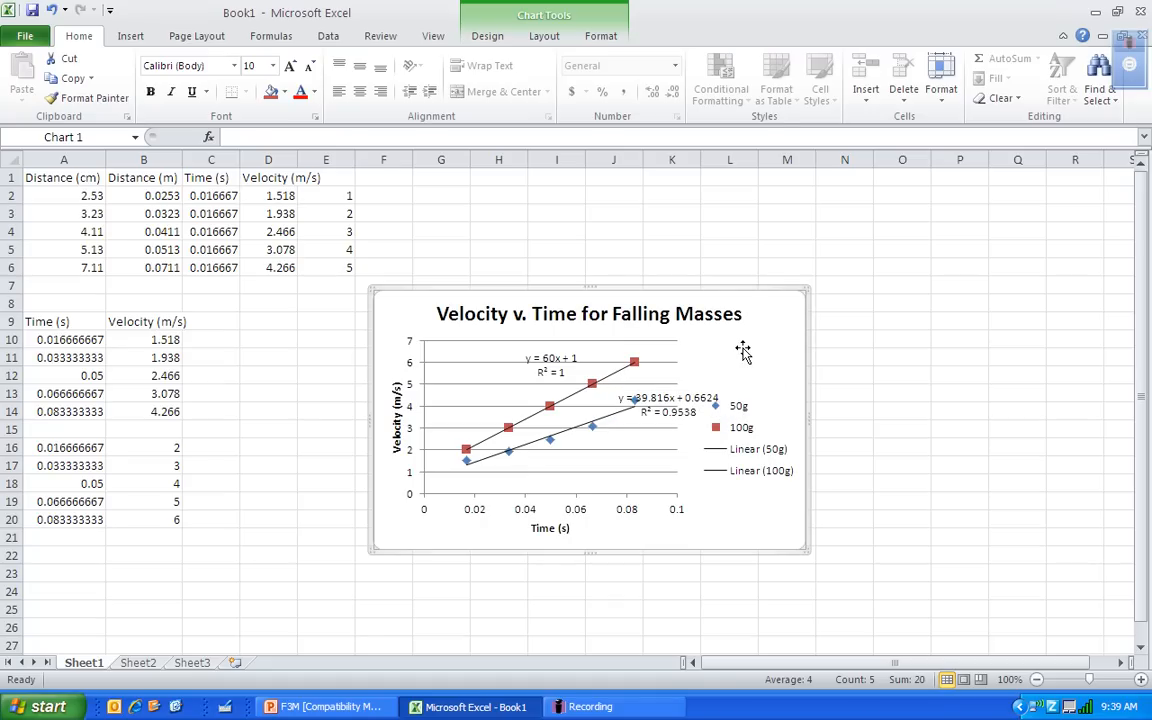
Select the Linear (50g) entry in the chart legend
left_click(751, 452)
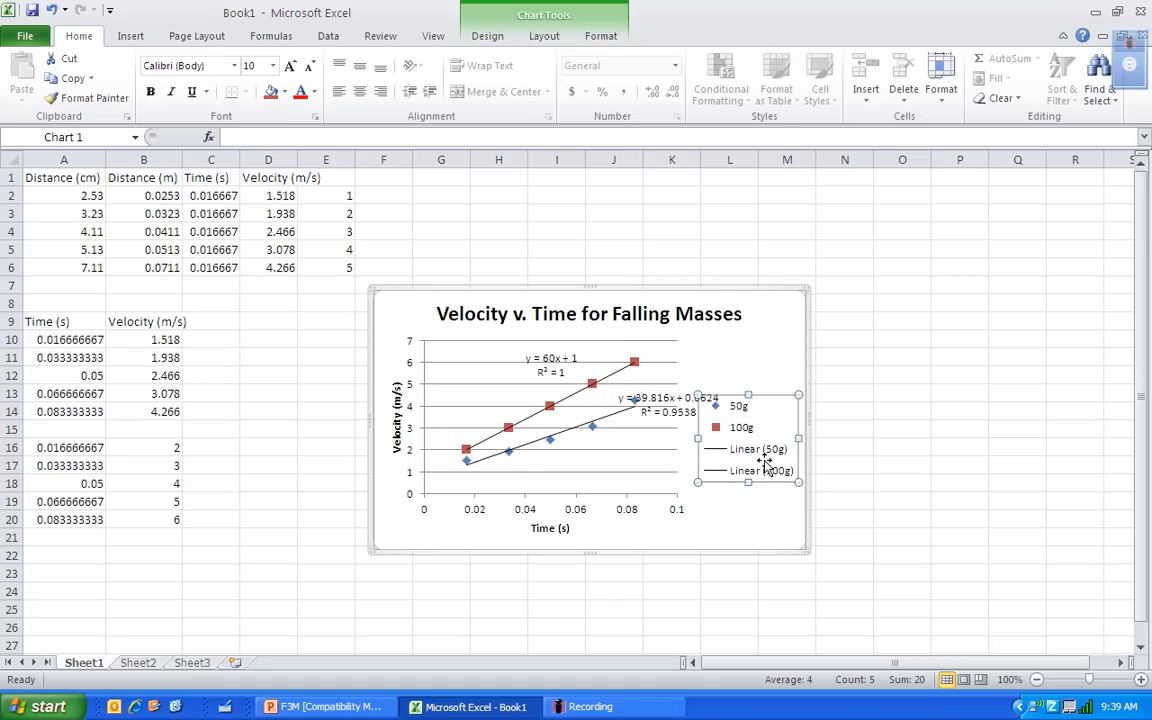
left_click(756, 452)
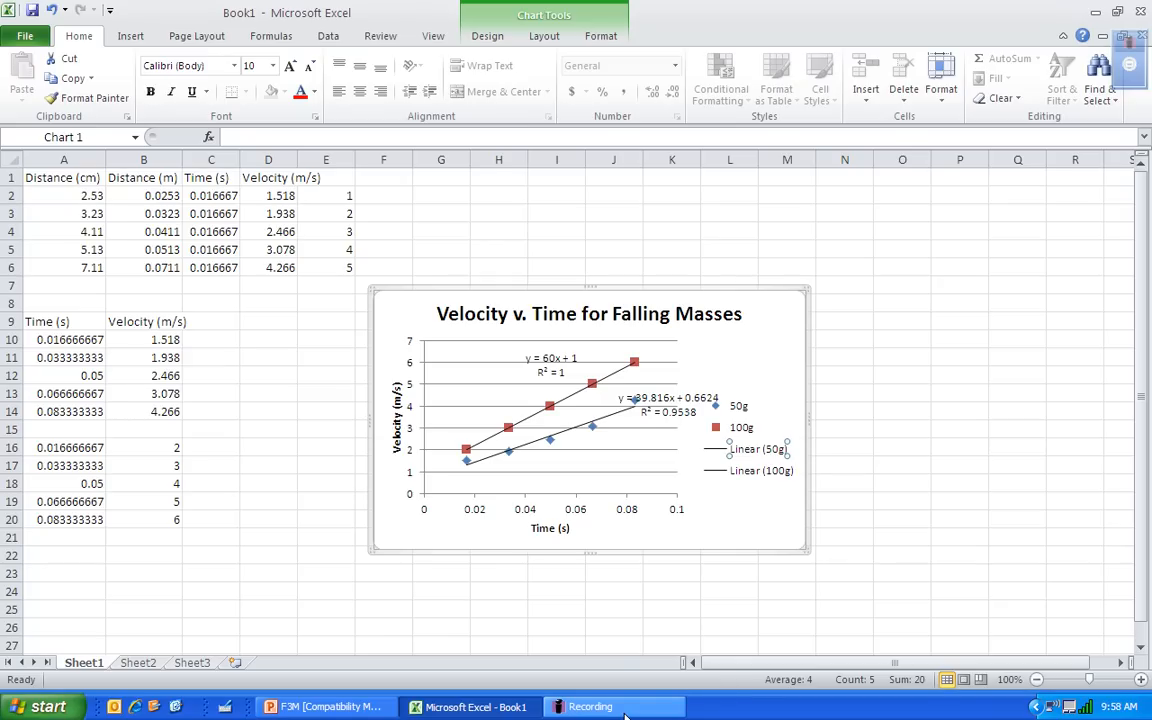
left_click(622, 710)
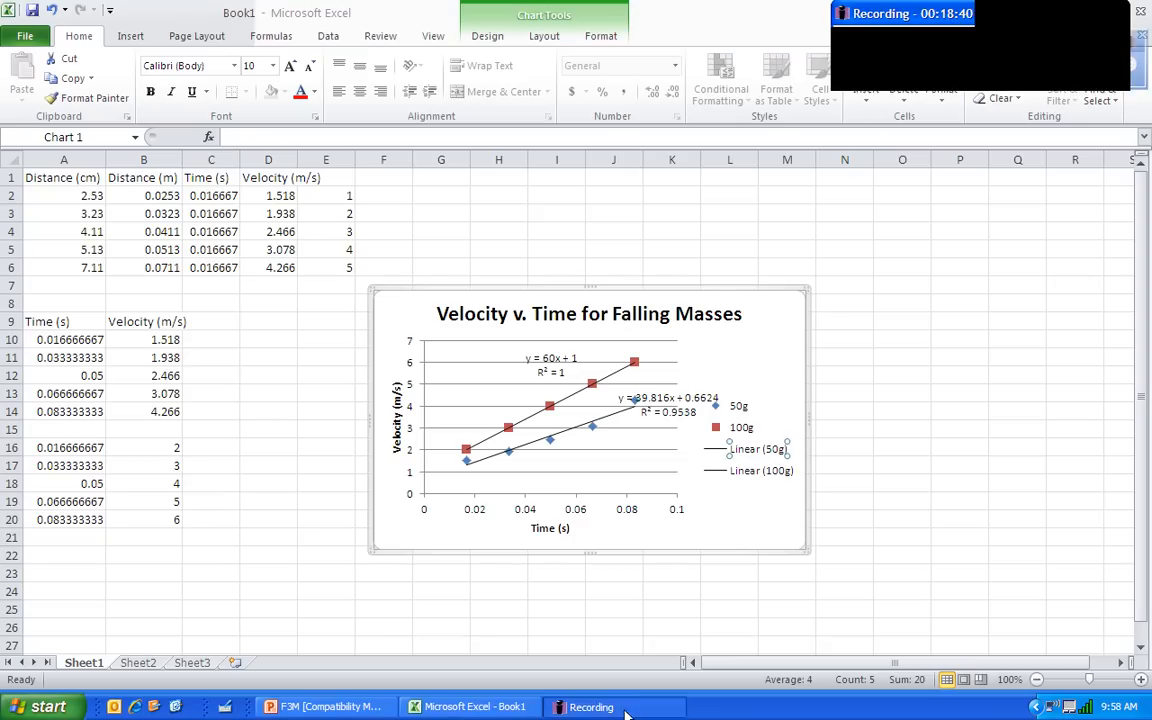